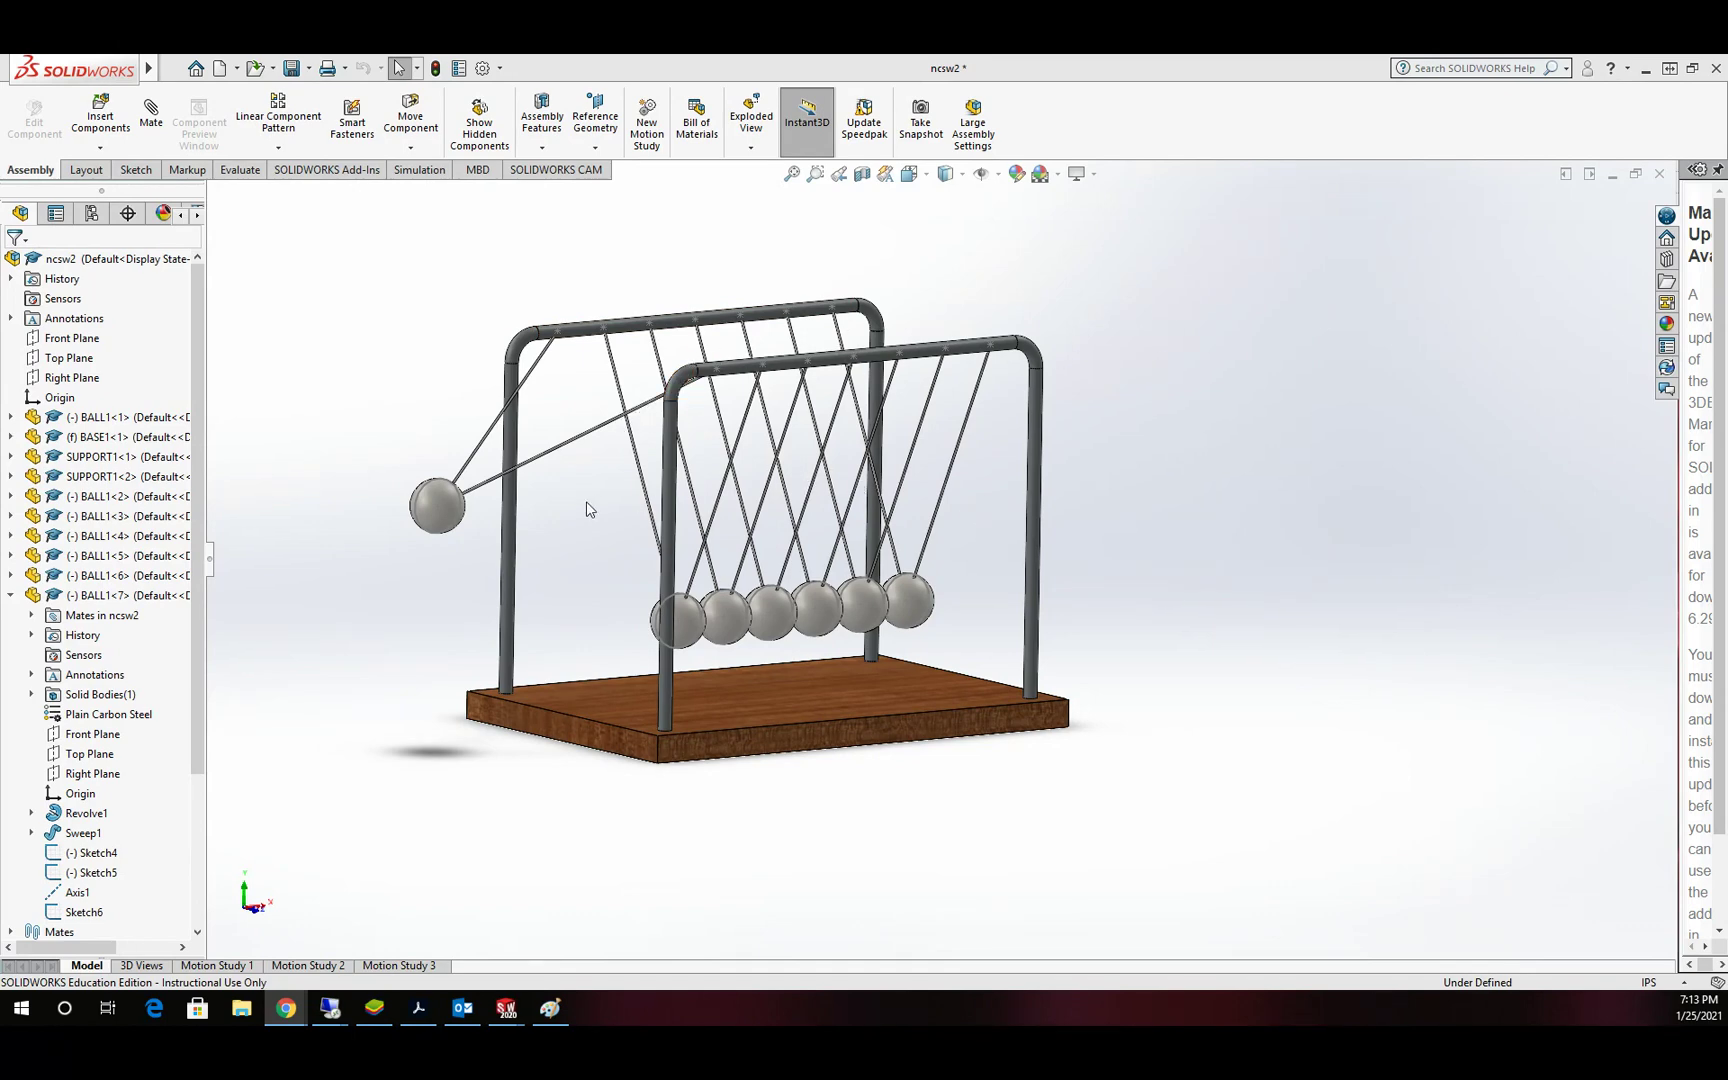
Step: Inspect the BALL1 part: select Axis1 where the strings meet and zoom to fit
scroll(587, 502, down, 2)
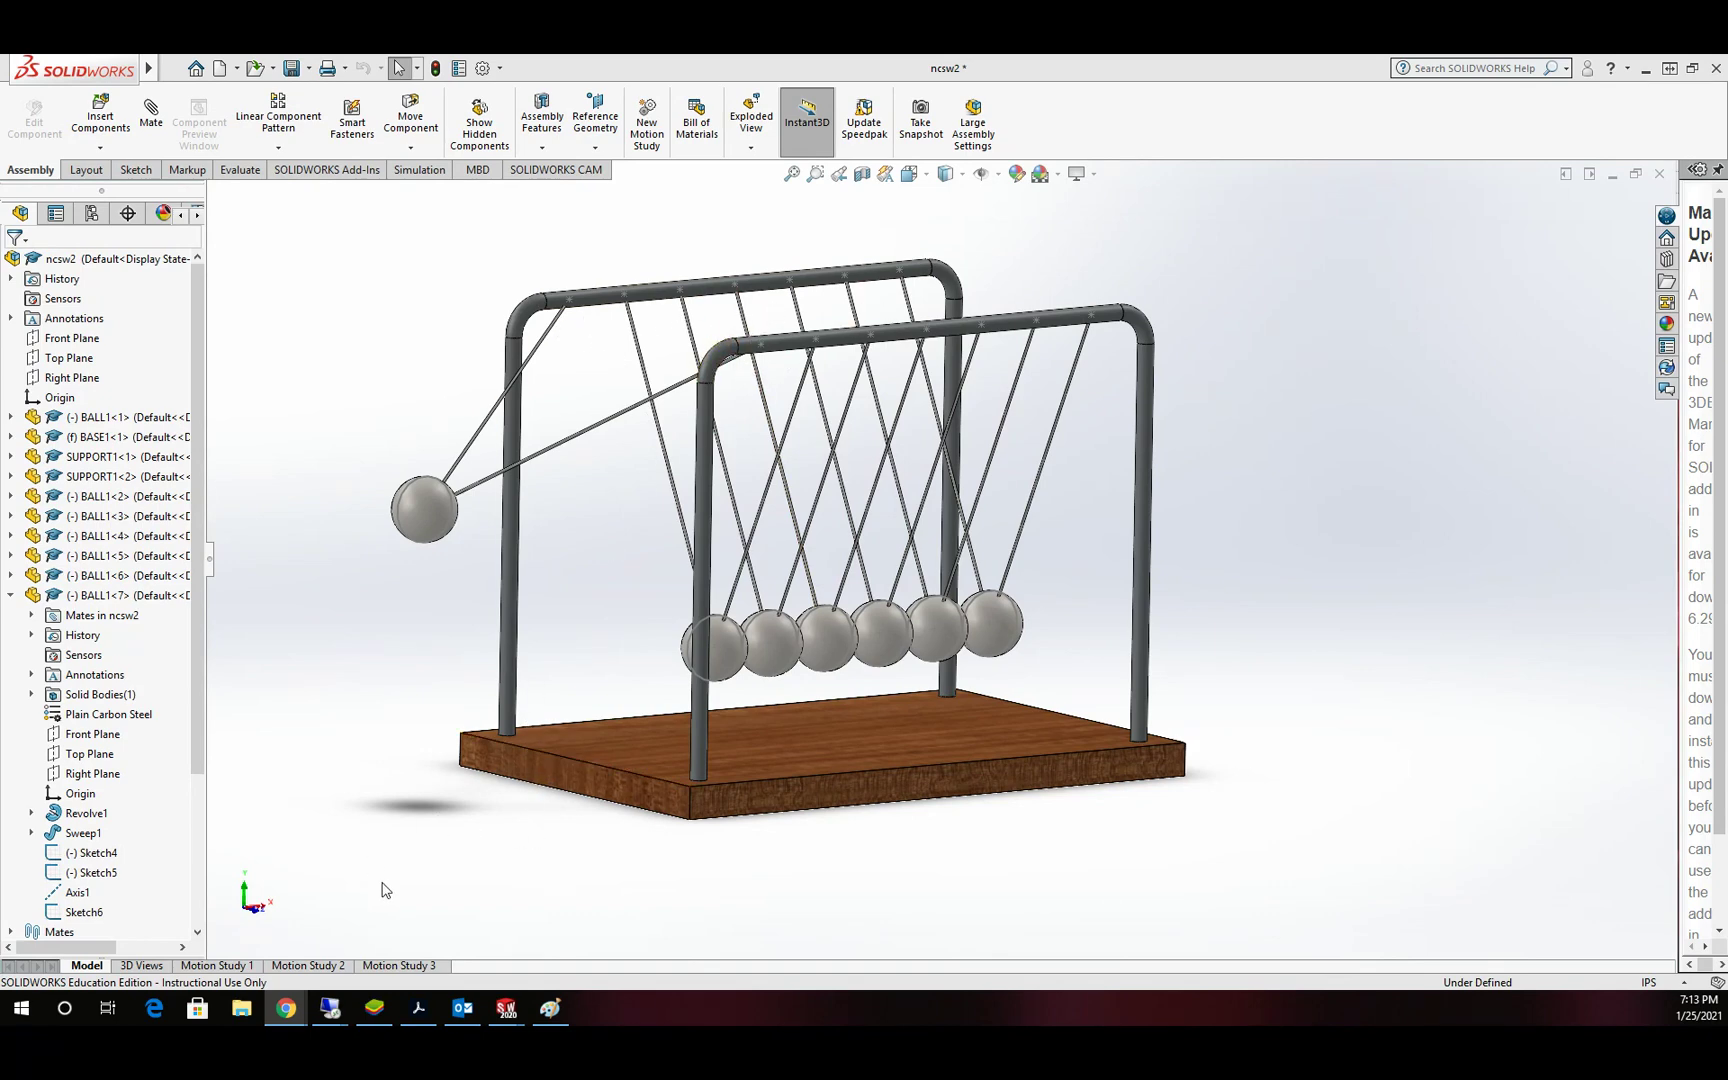
mouse_move(507, 1013)
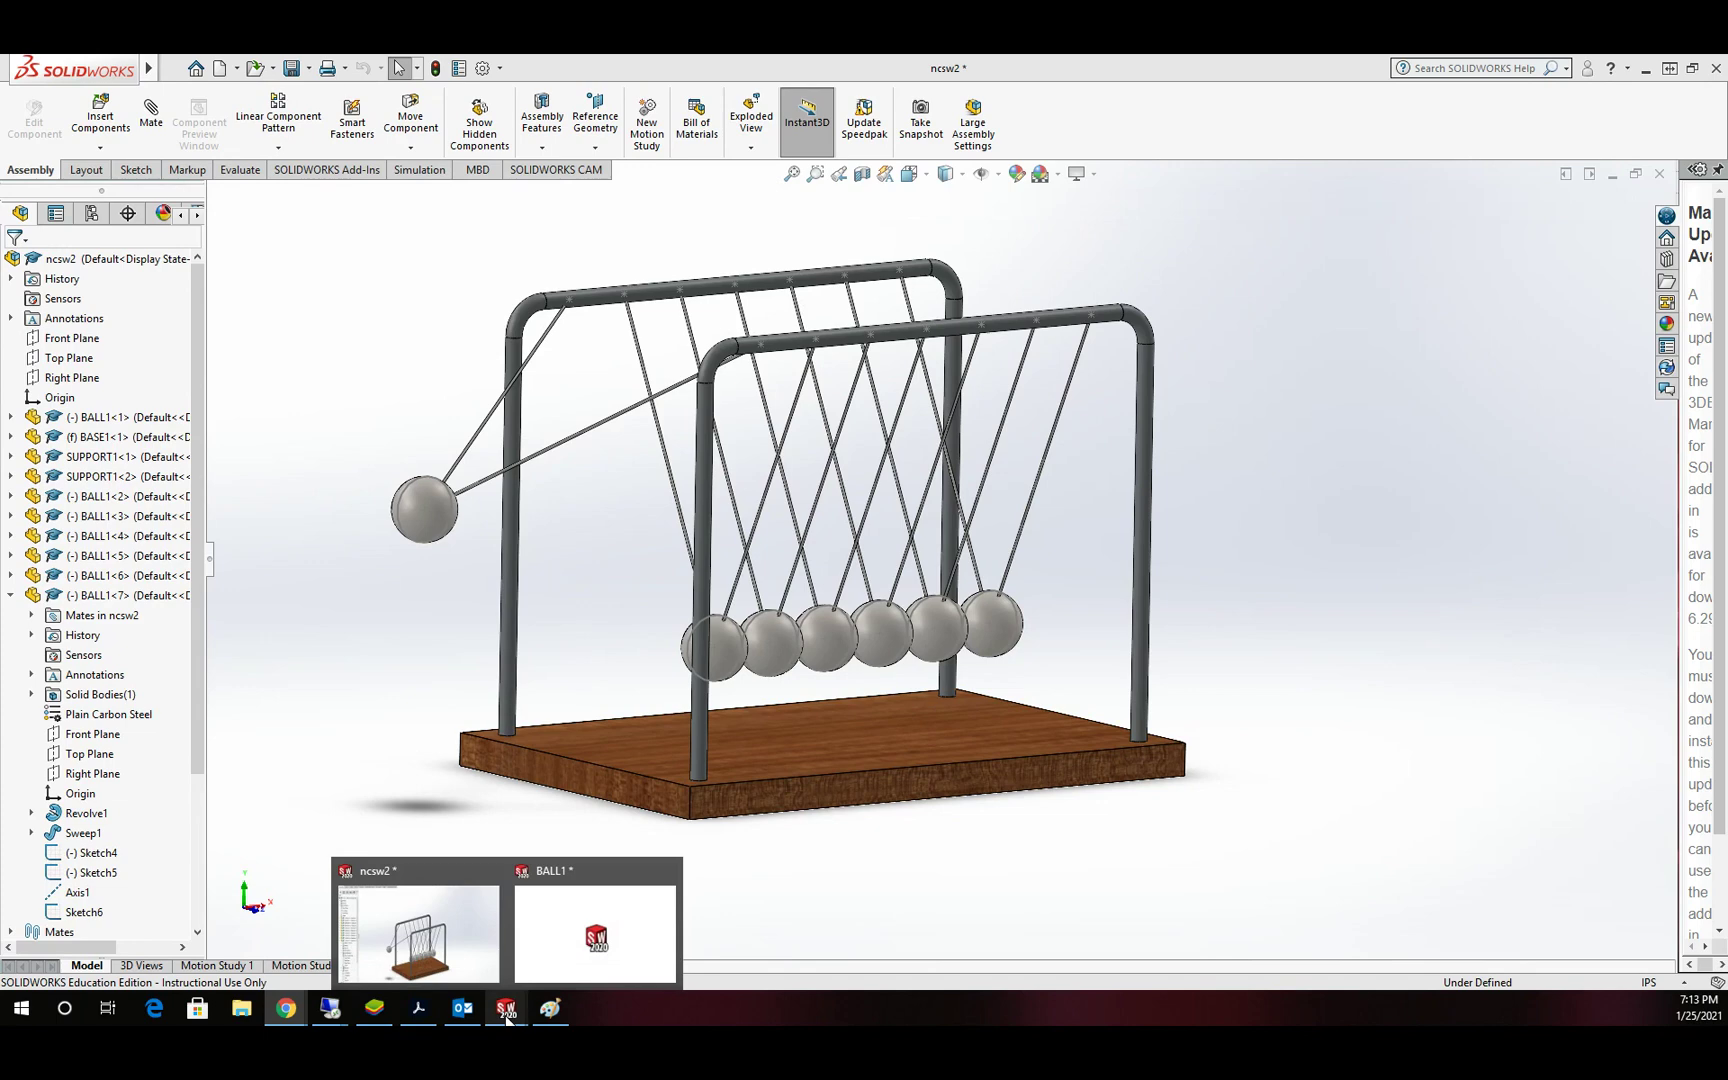
click(570, 948)
scroll(972, 272, down, 4)
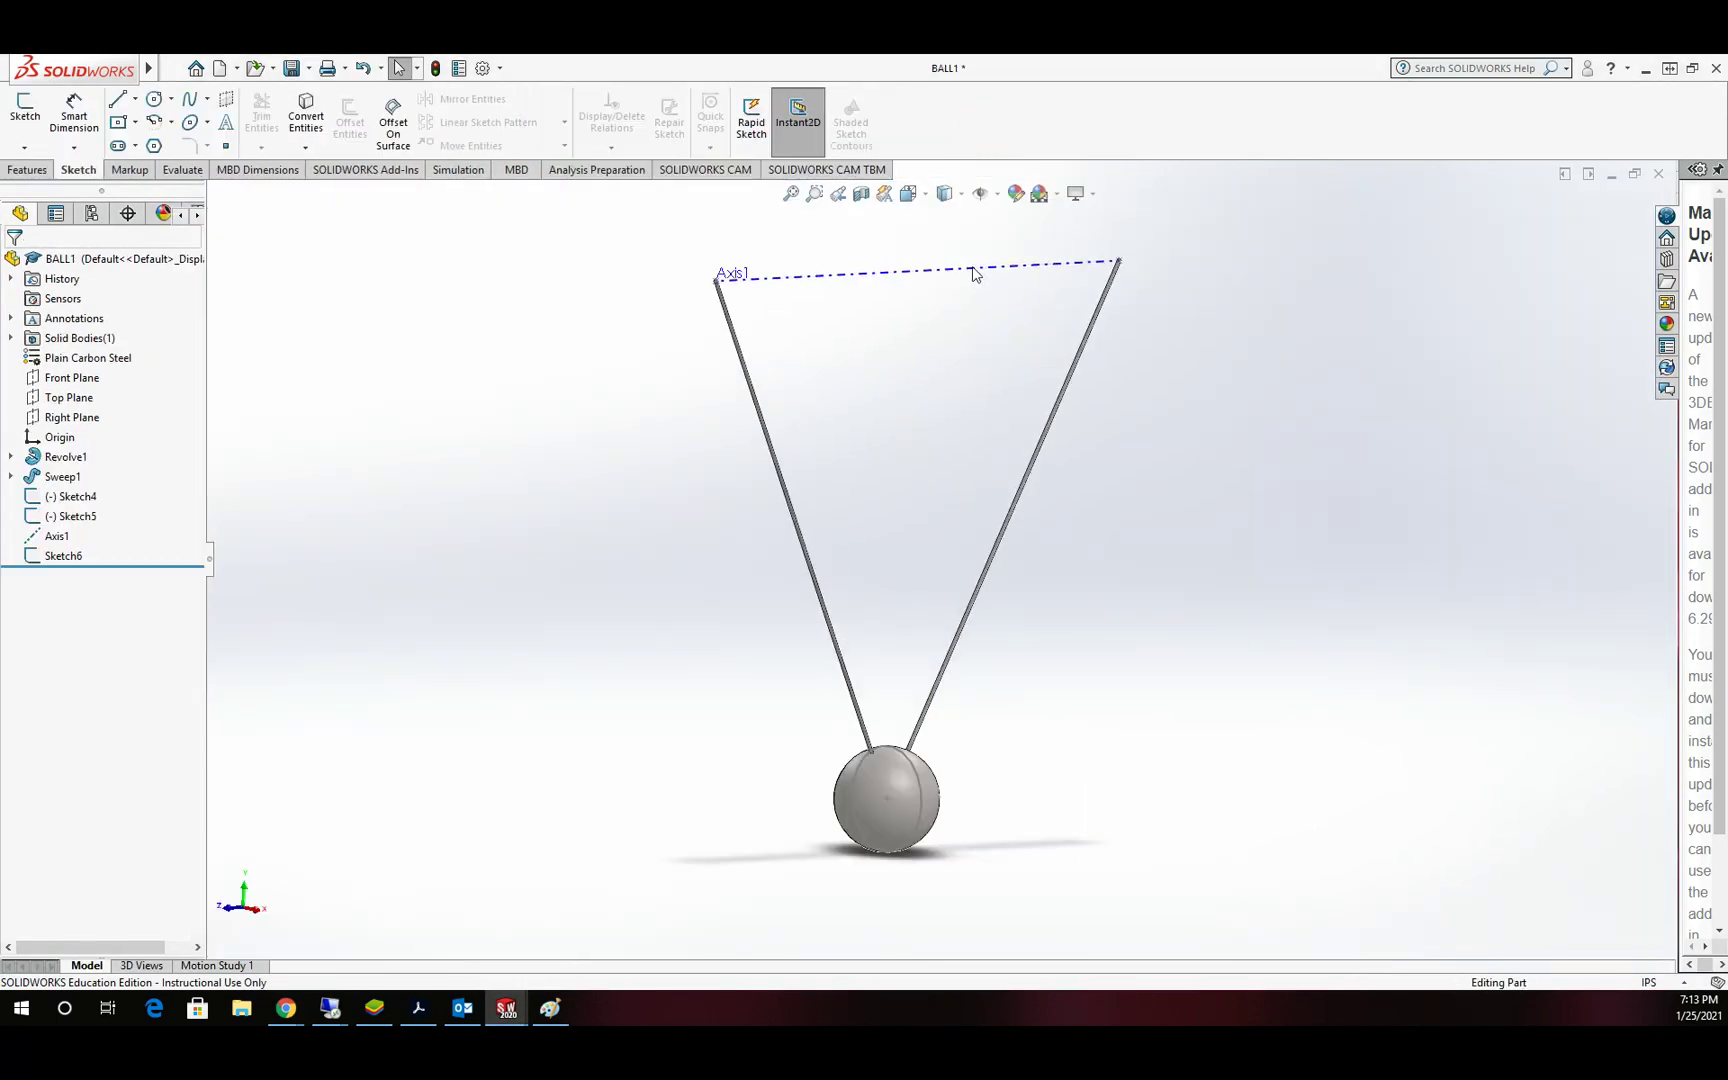
scroll(602, 320, down, 3)
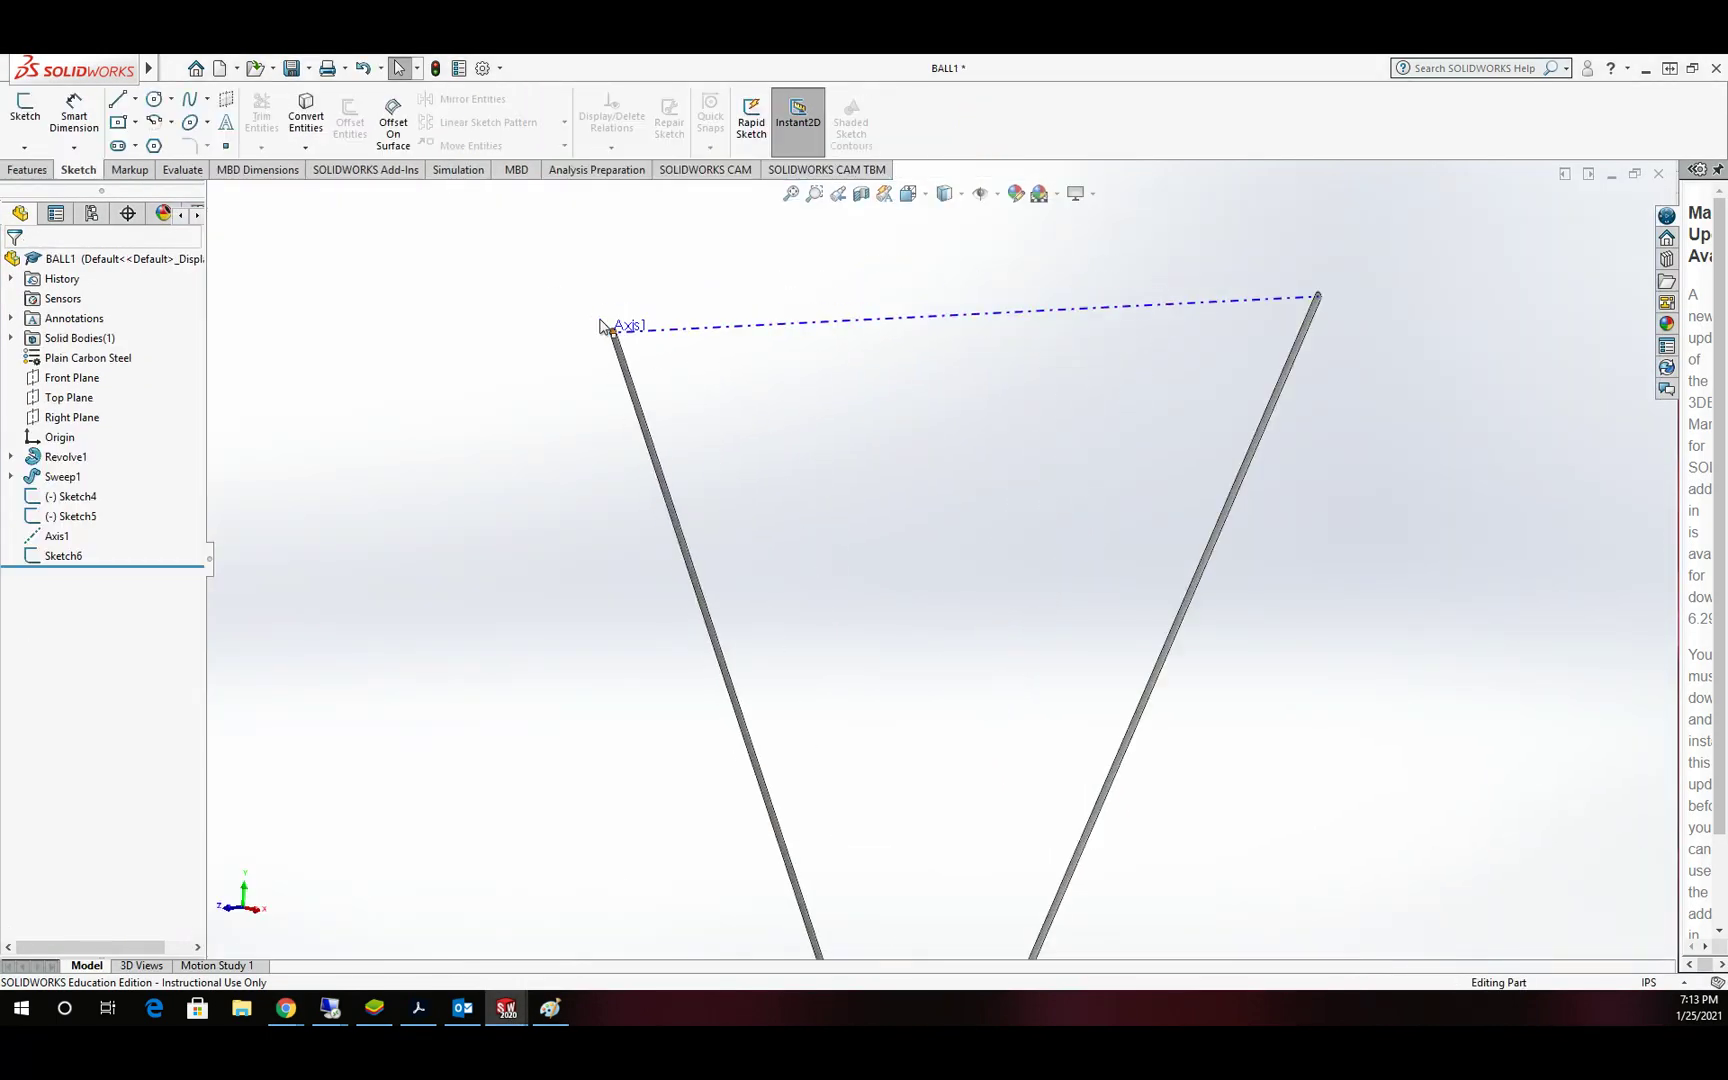
click(688, 390)
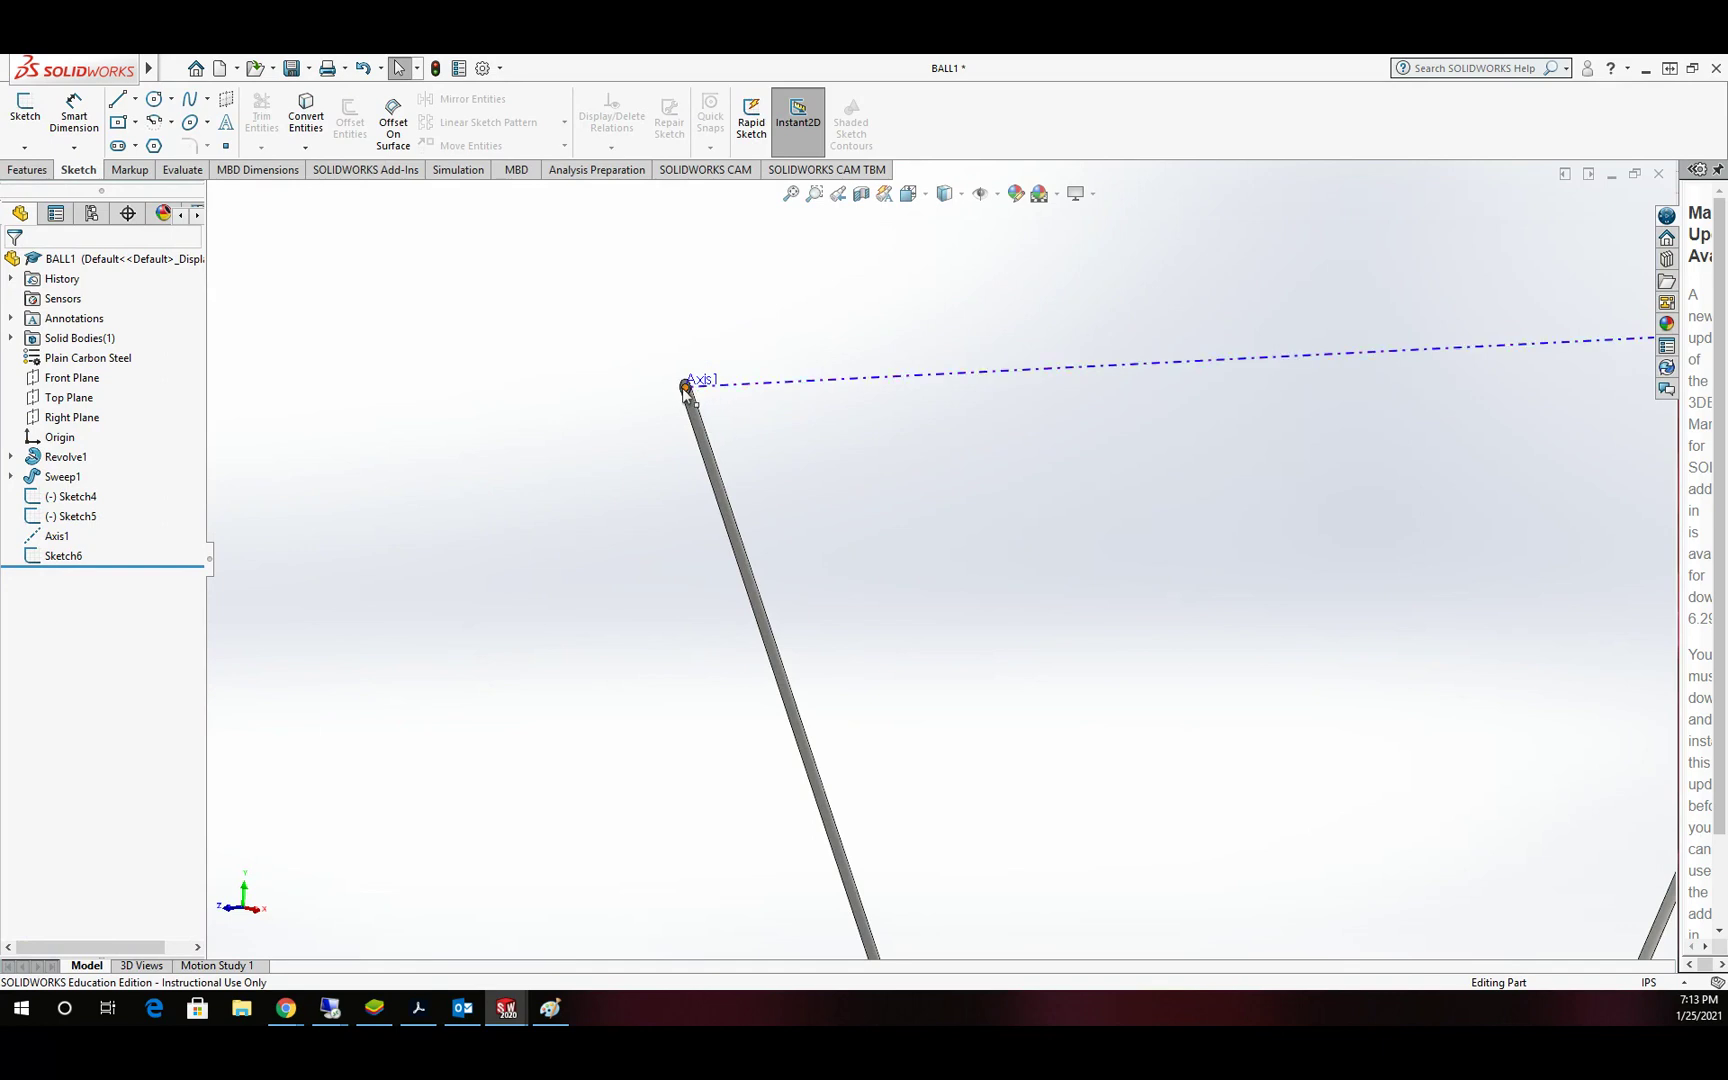
key(z)
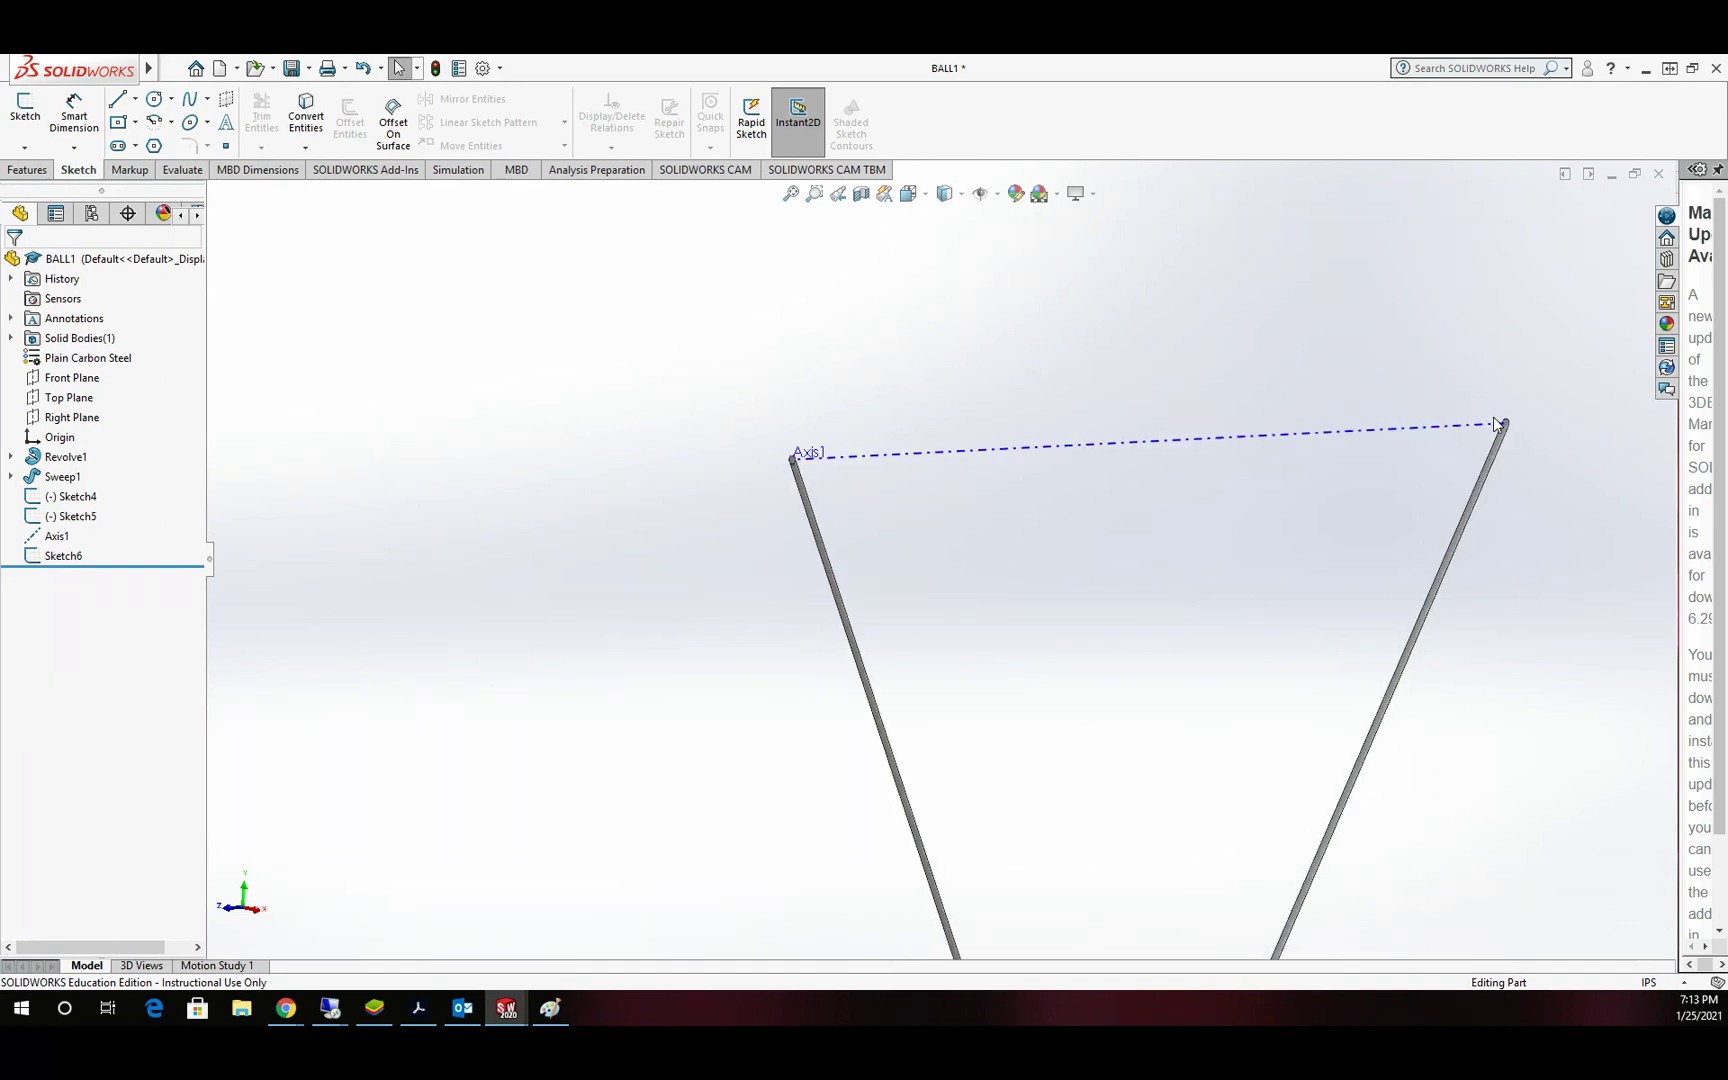
scroll(1497, 424, down, 2)
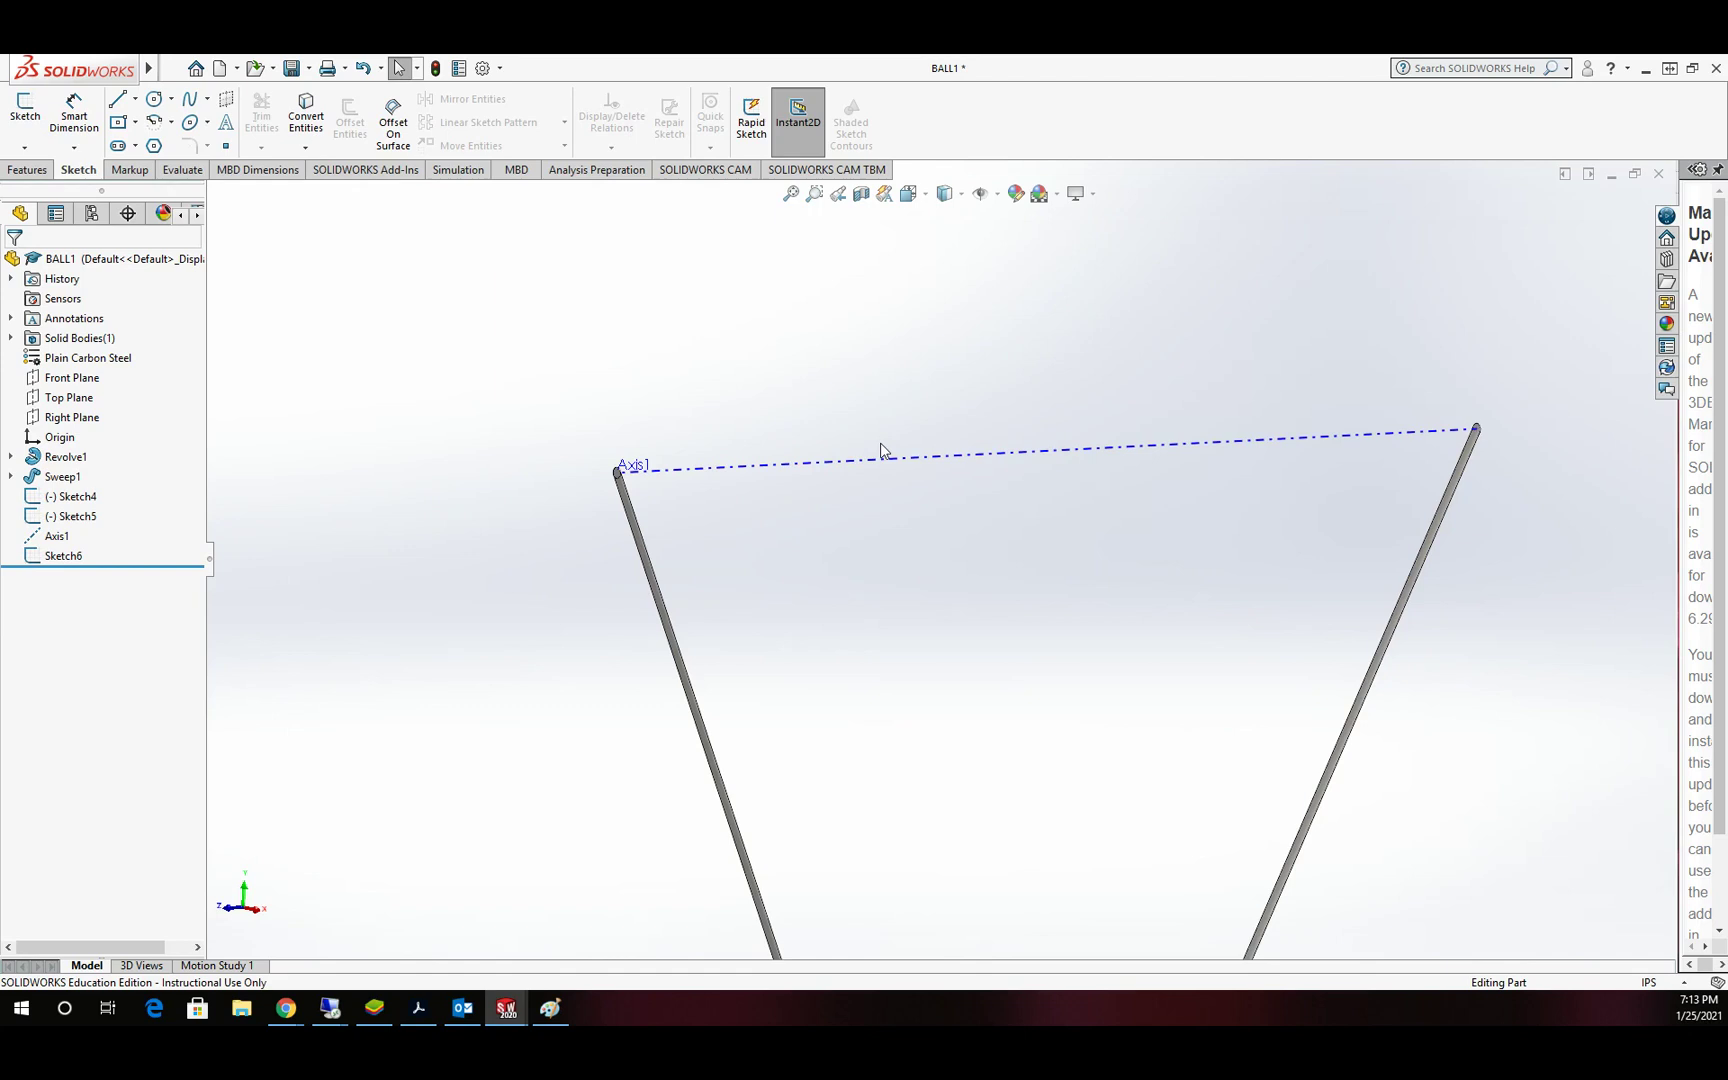
scroll(882, 451, up, 5)
scroll(935, 535, down, 1)
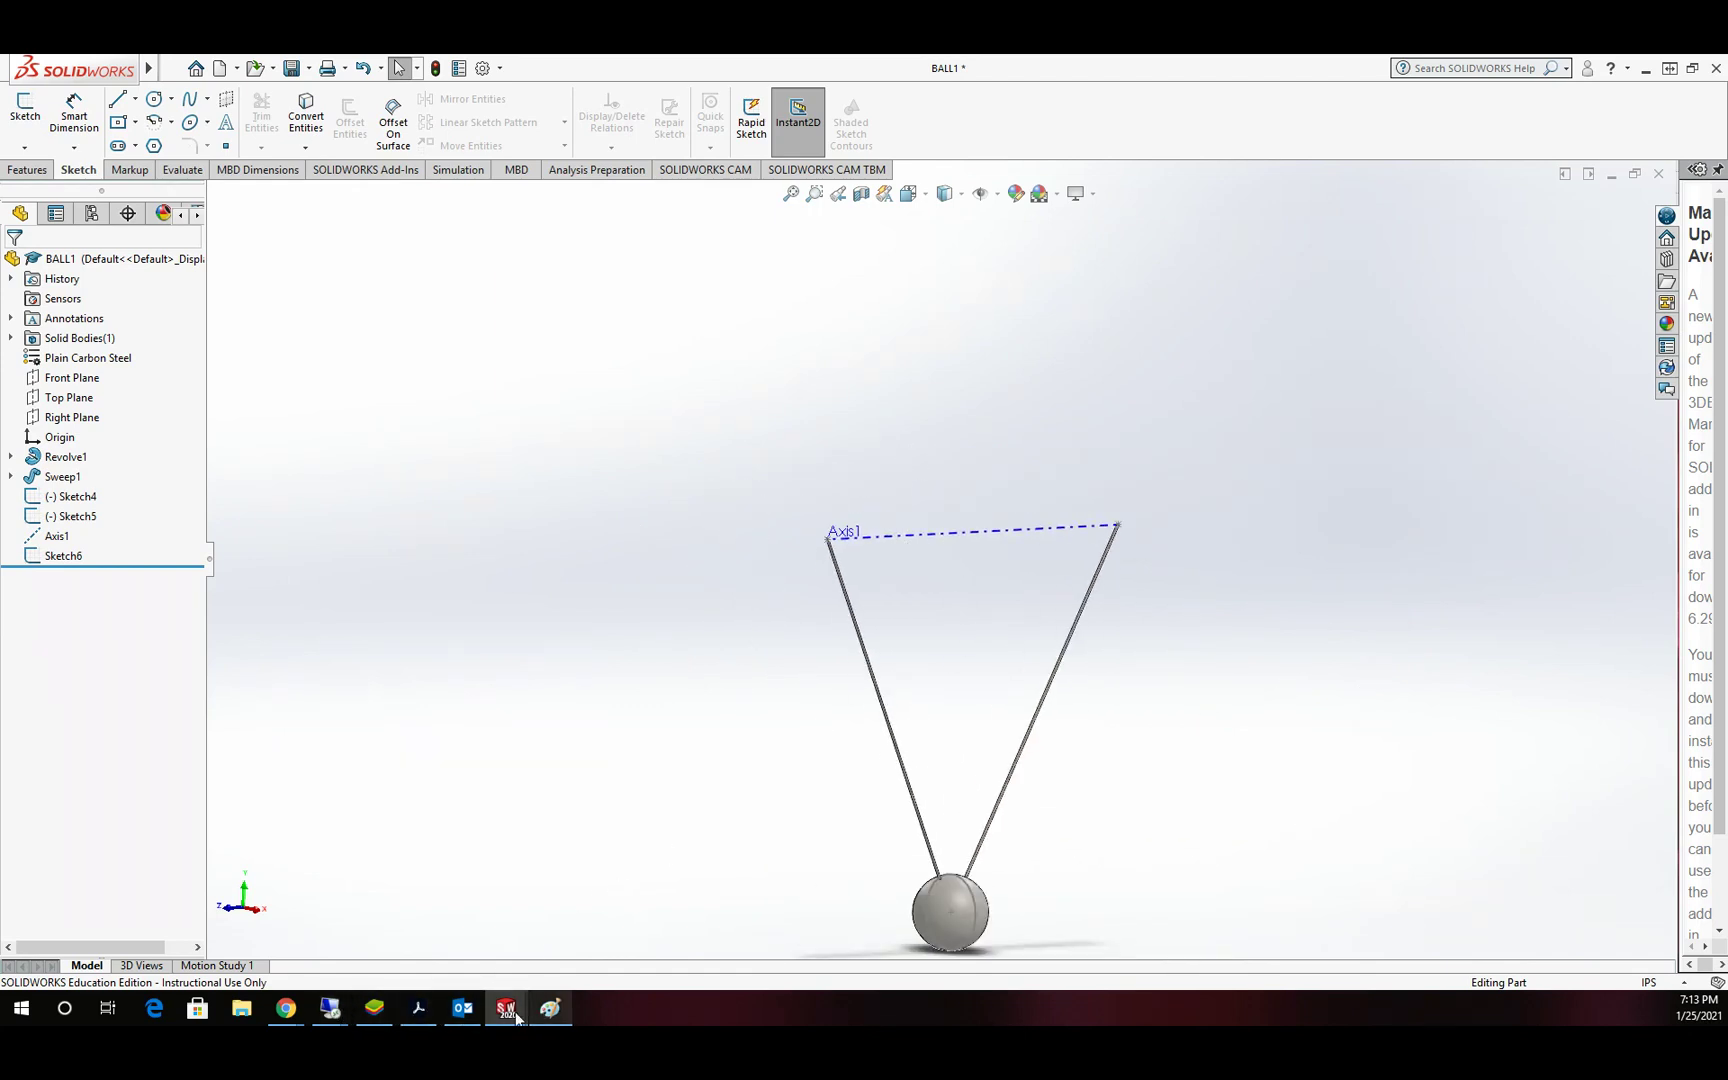
Step: Return to the cradle assembly window and adjust the zoom around the model
mouse_move(512, 1015)
click(440, 940)
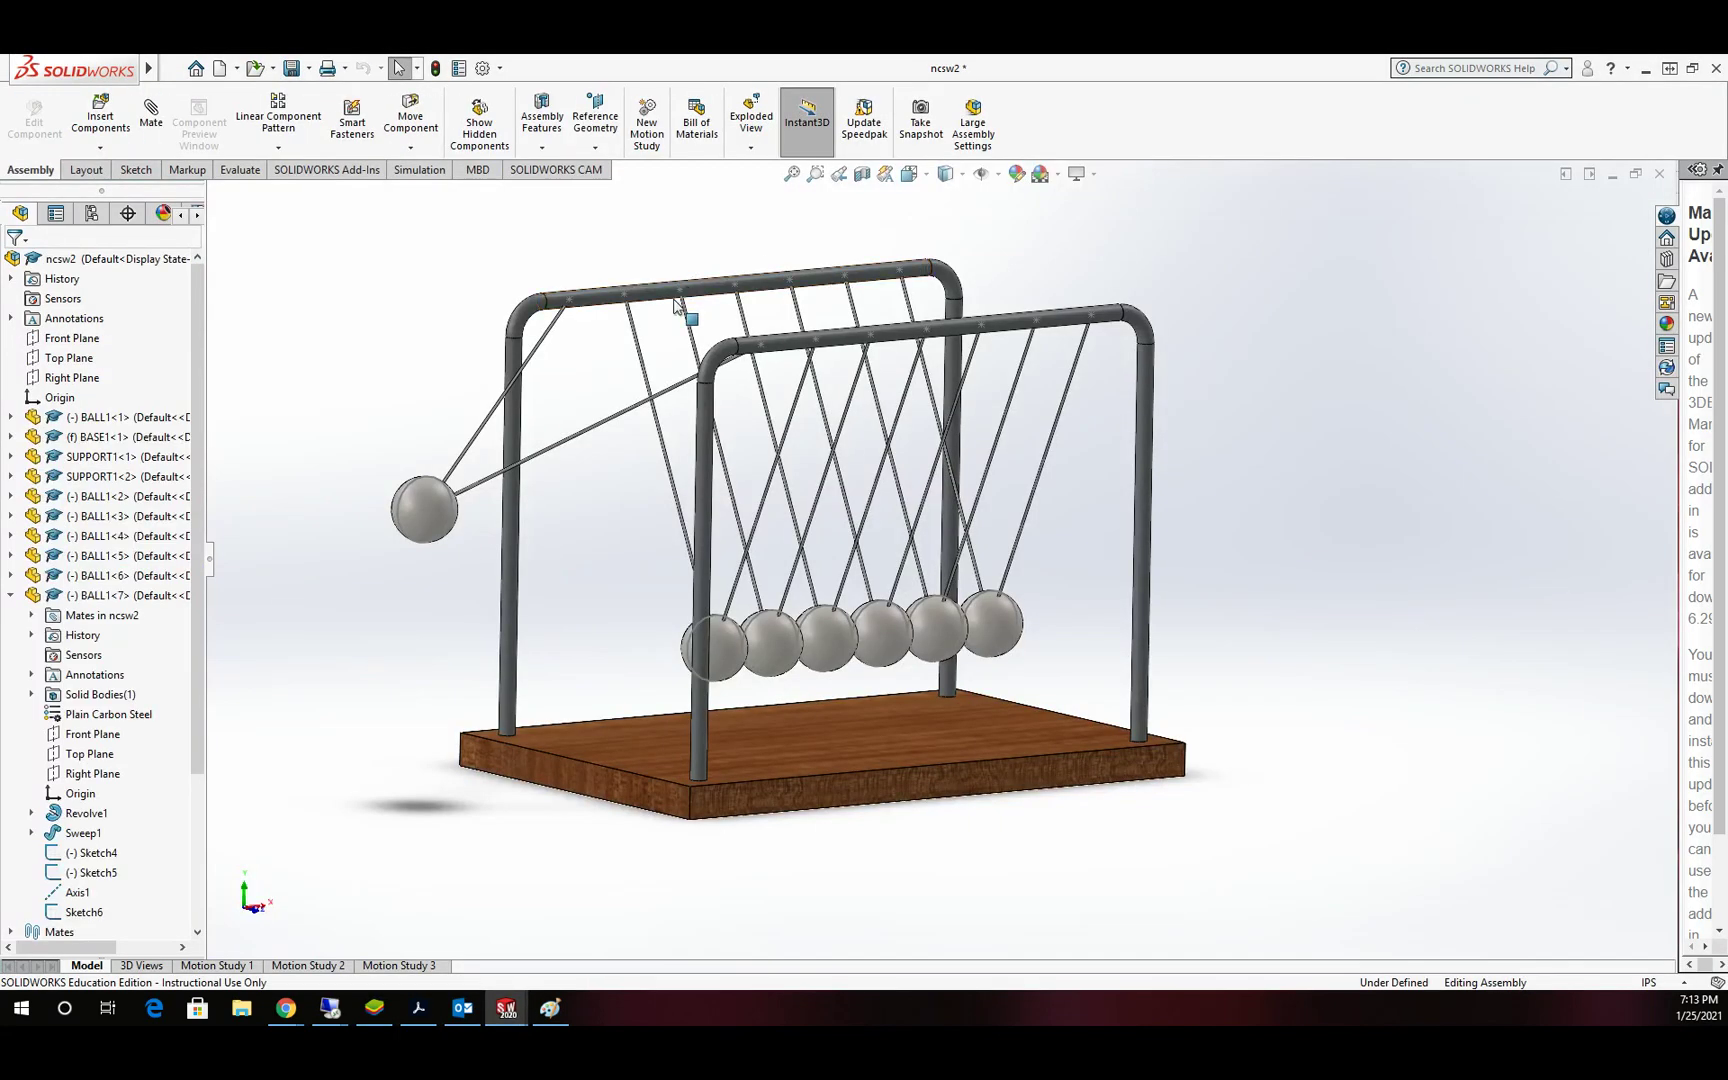
scroll(585, 316, down, 2)
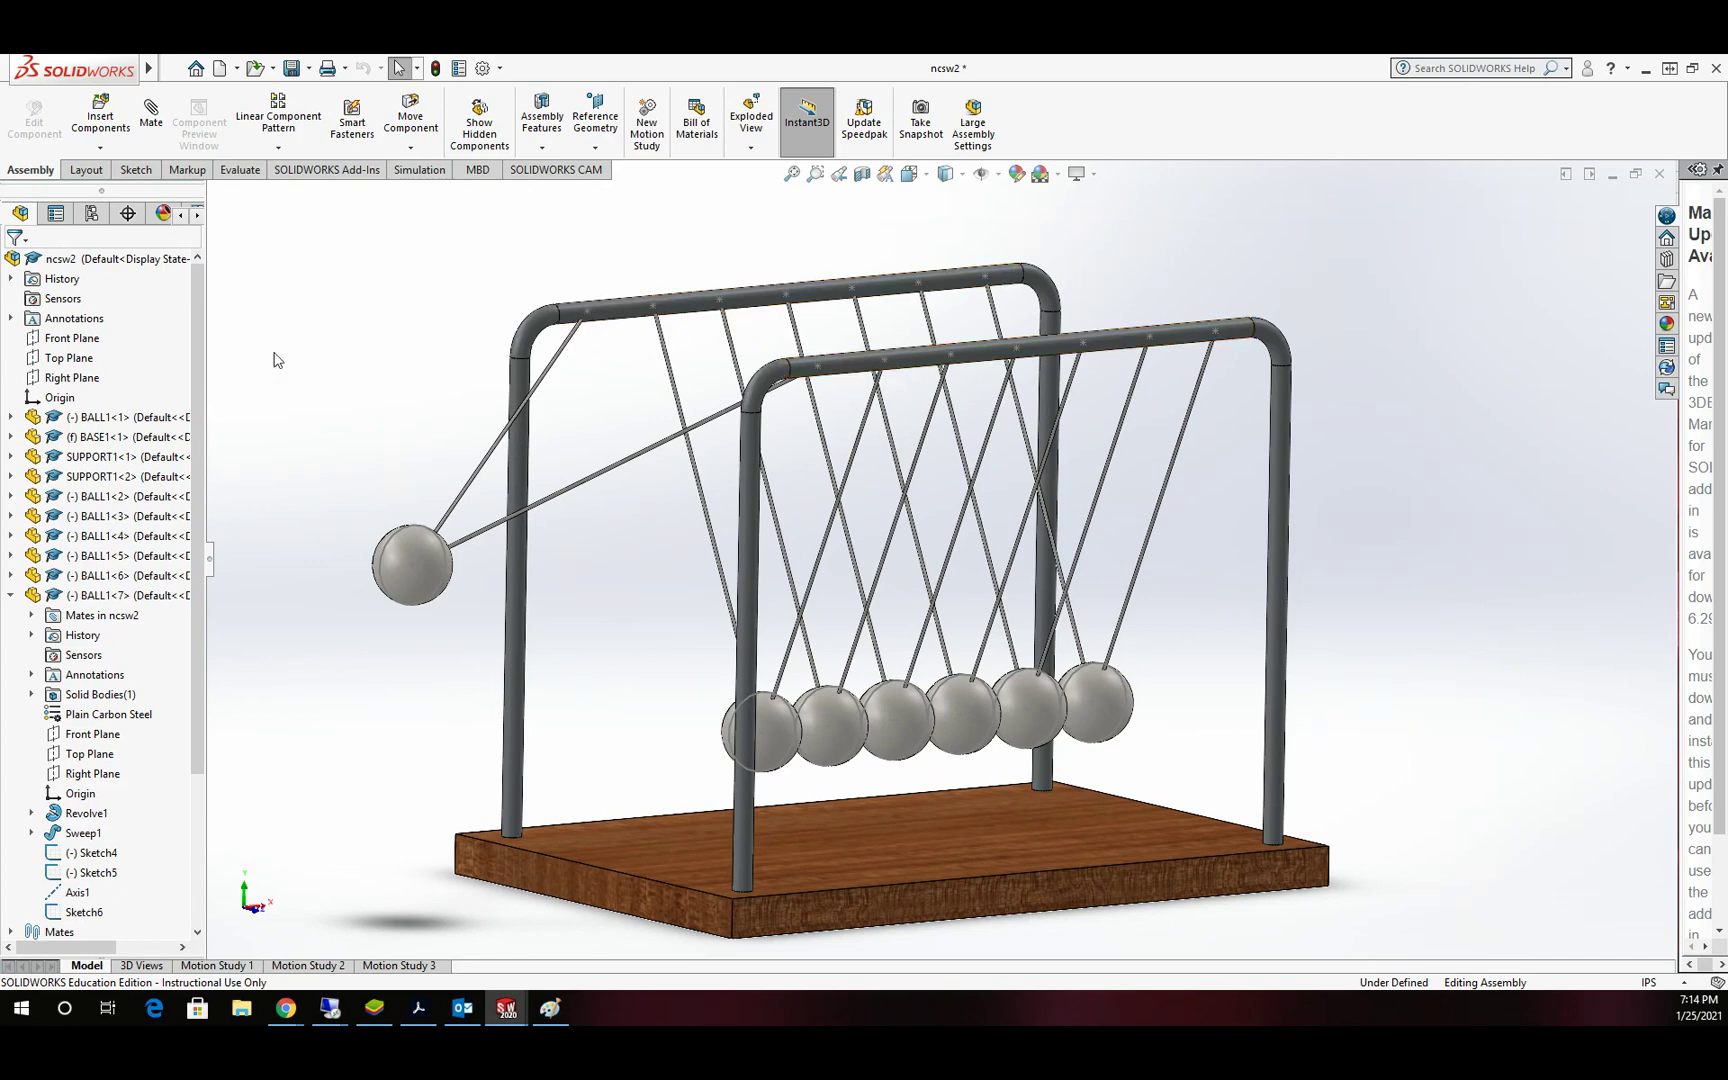
drag(194, 416, 197, 613)
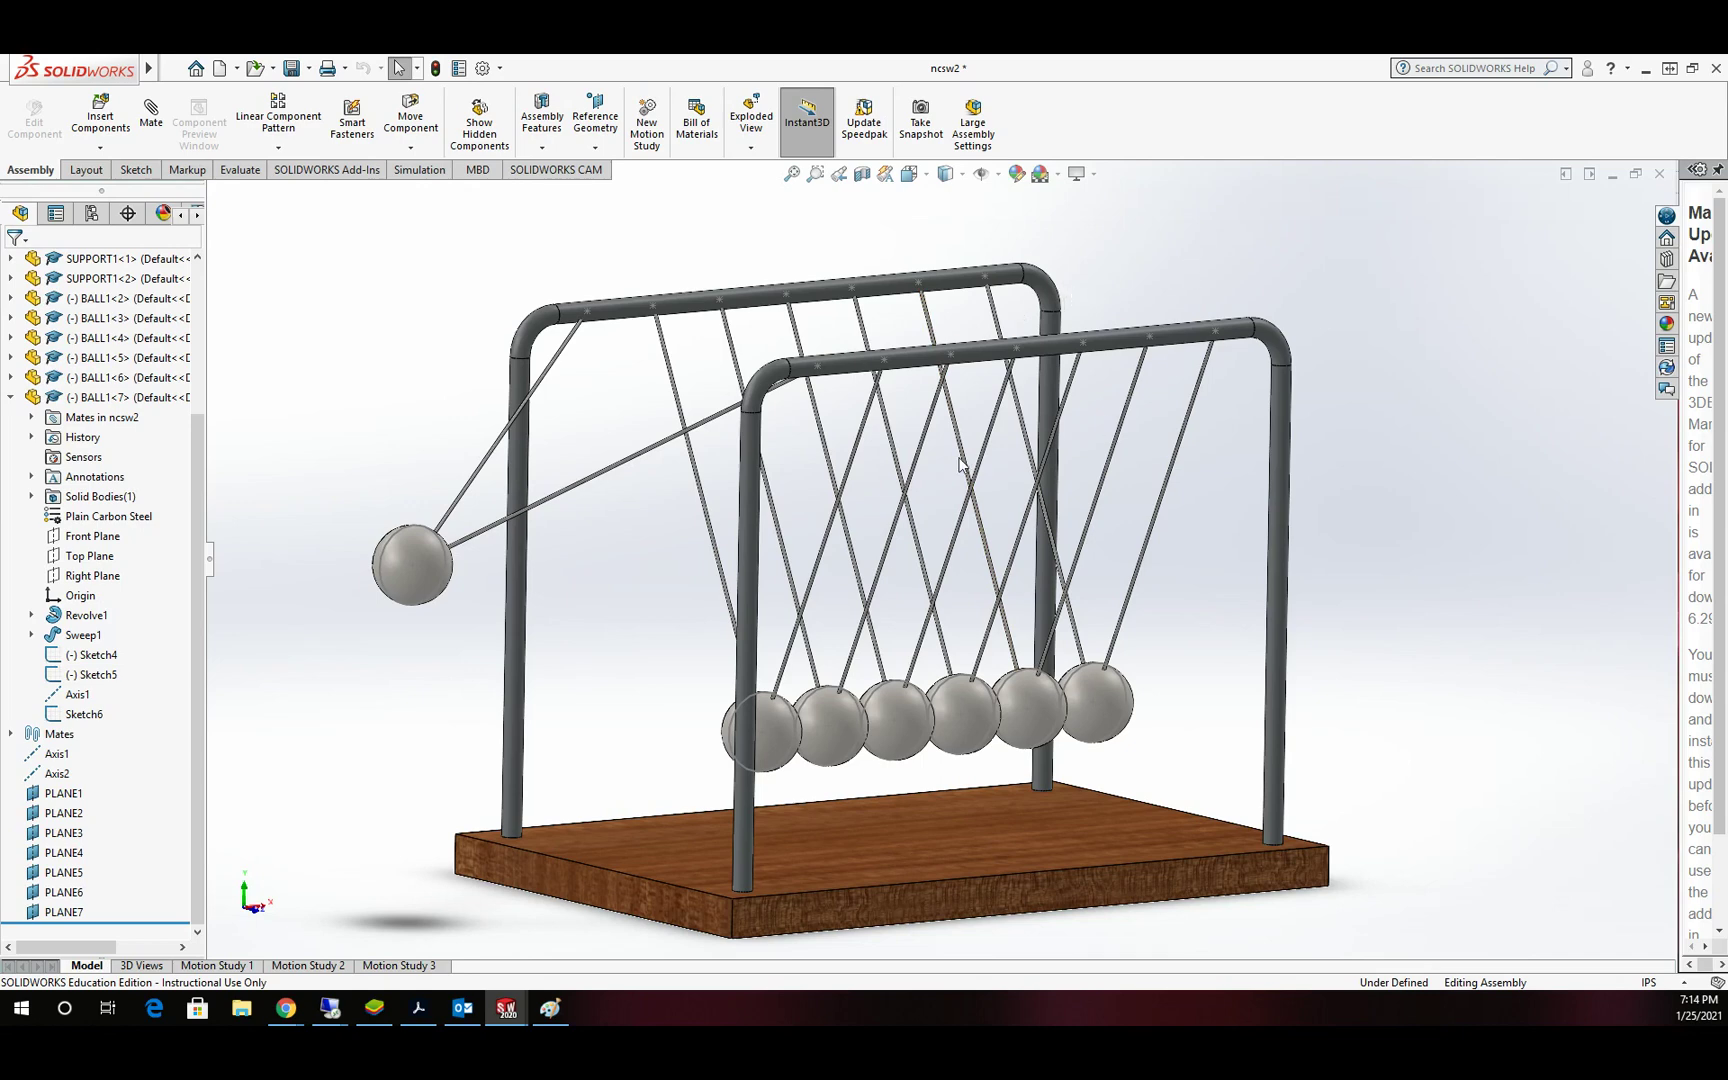
scroll(801, 510, up, 2)
scroll(822, 521, up, 1)
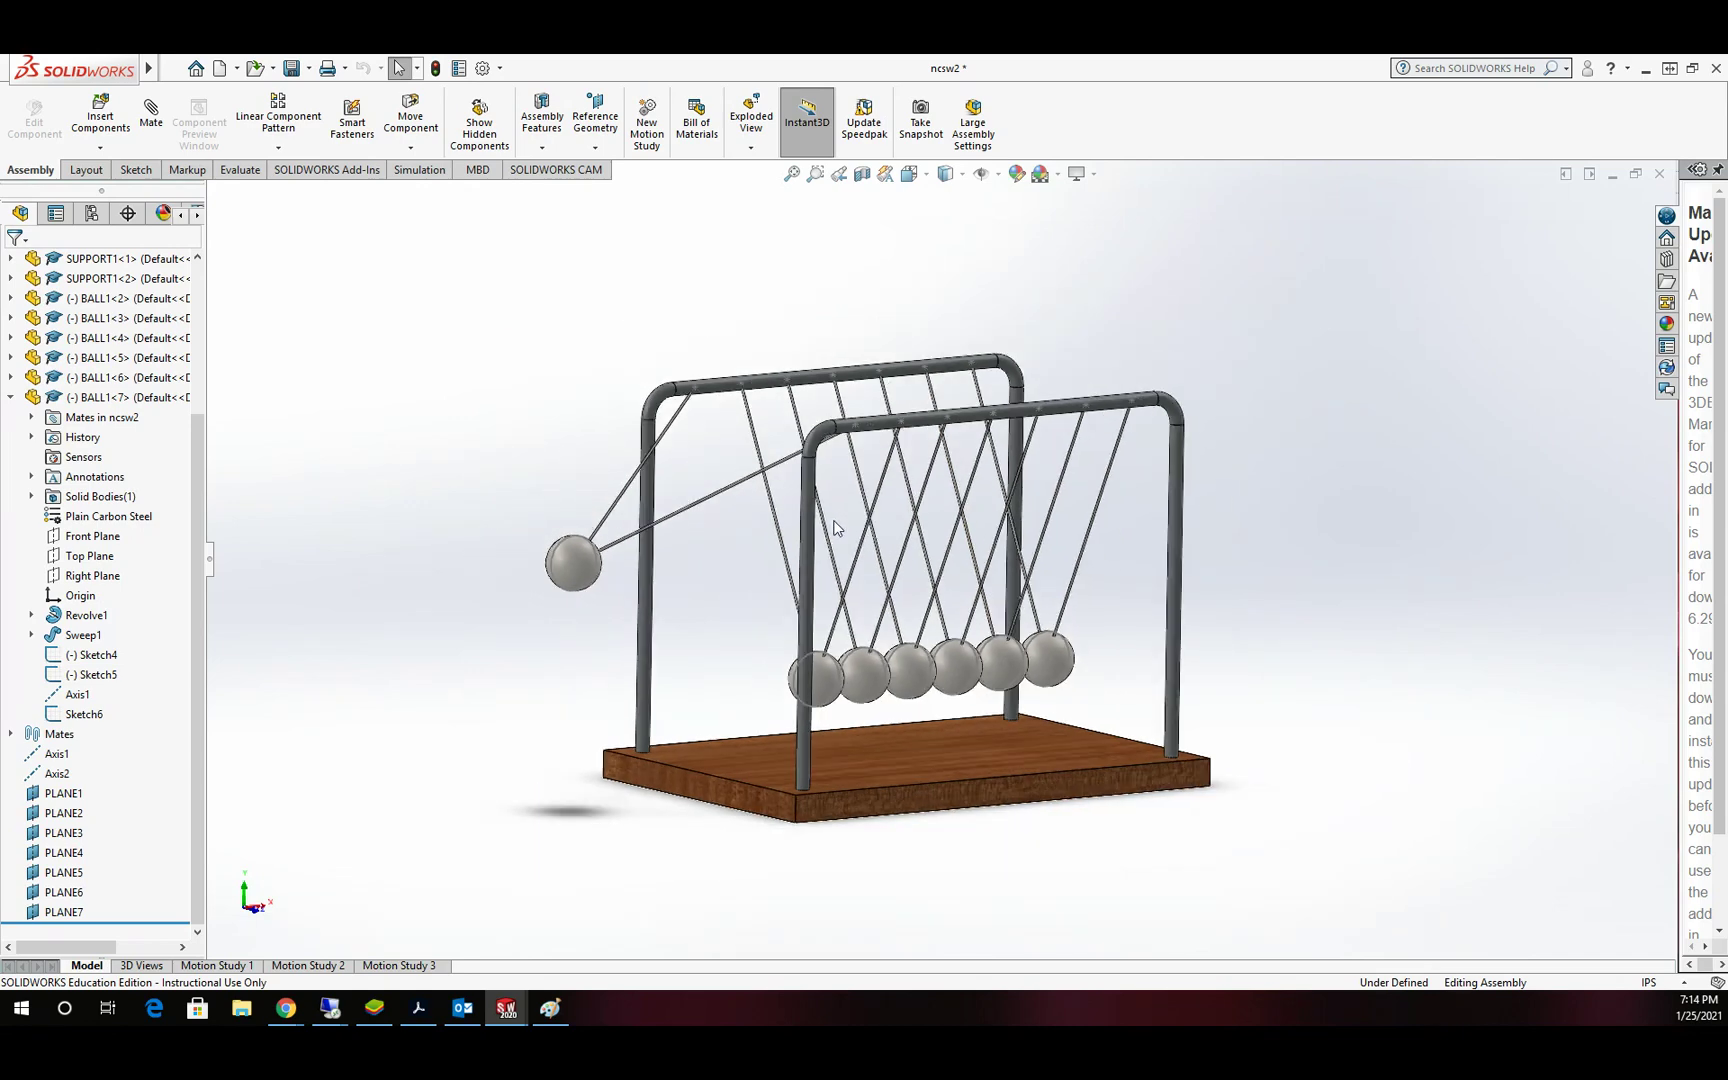
scroll(829, 528, down, 1)
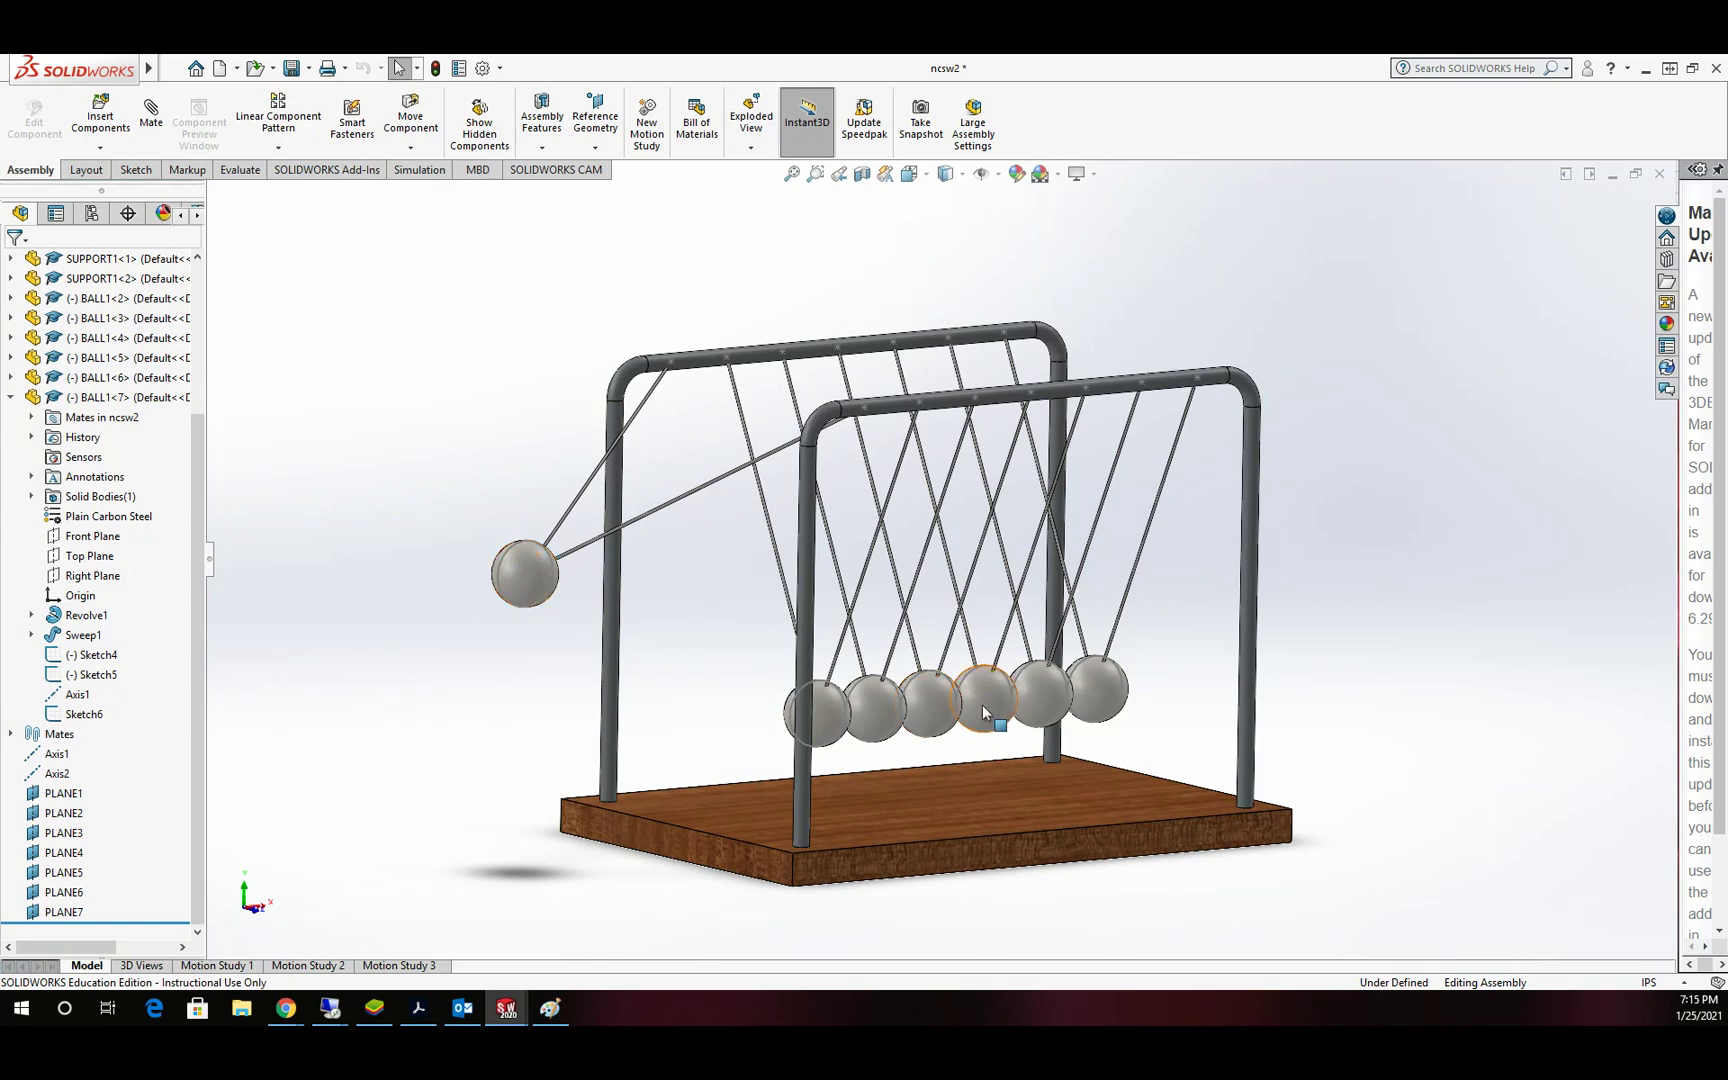
click(910, 176)
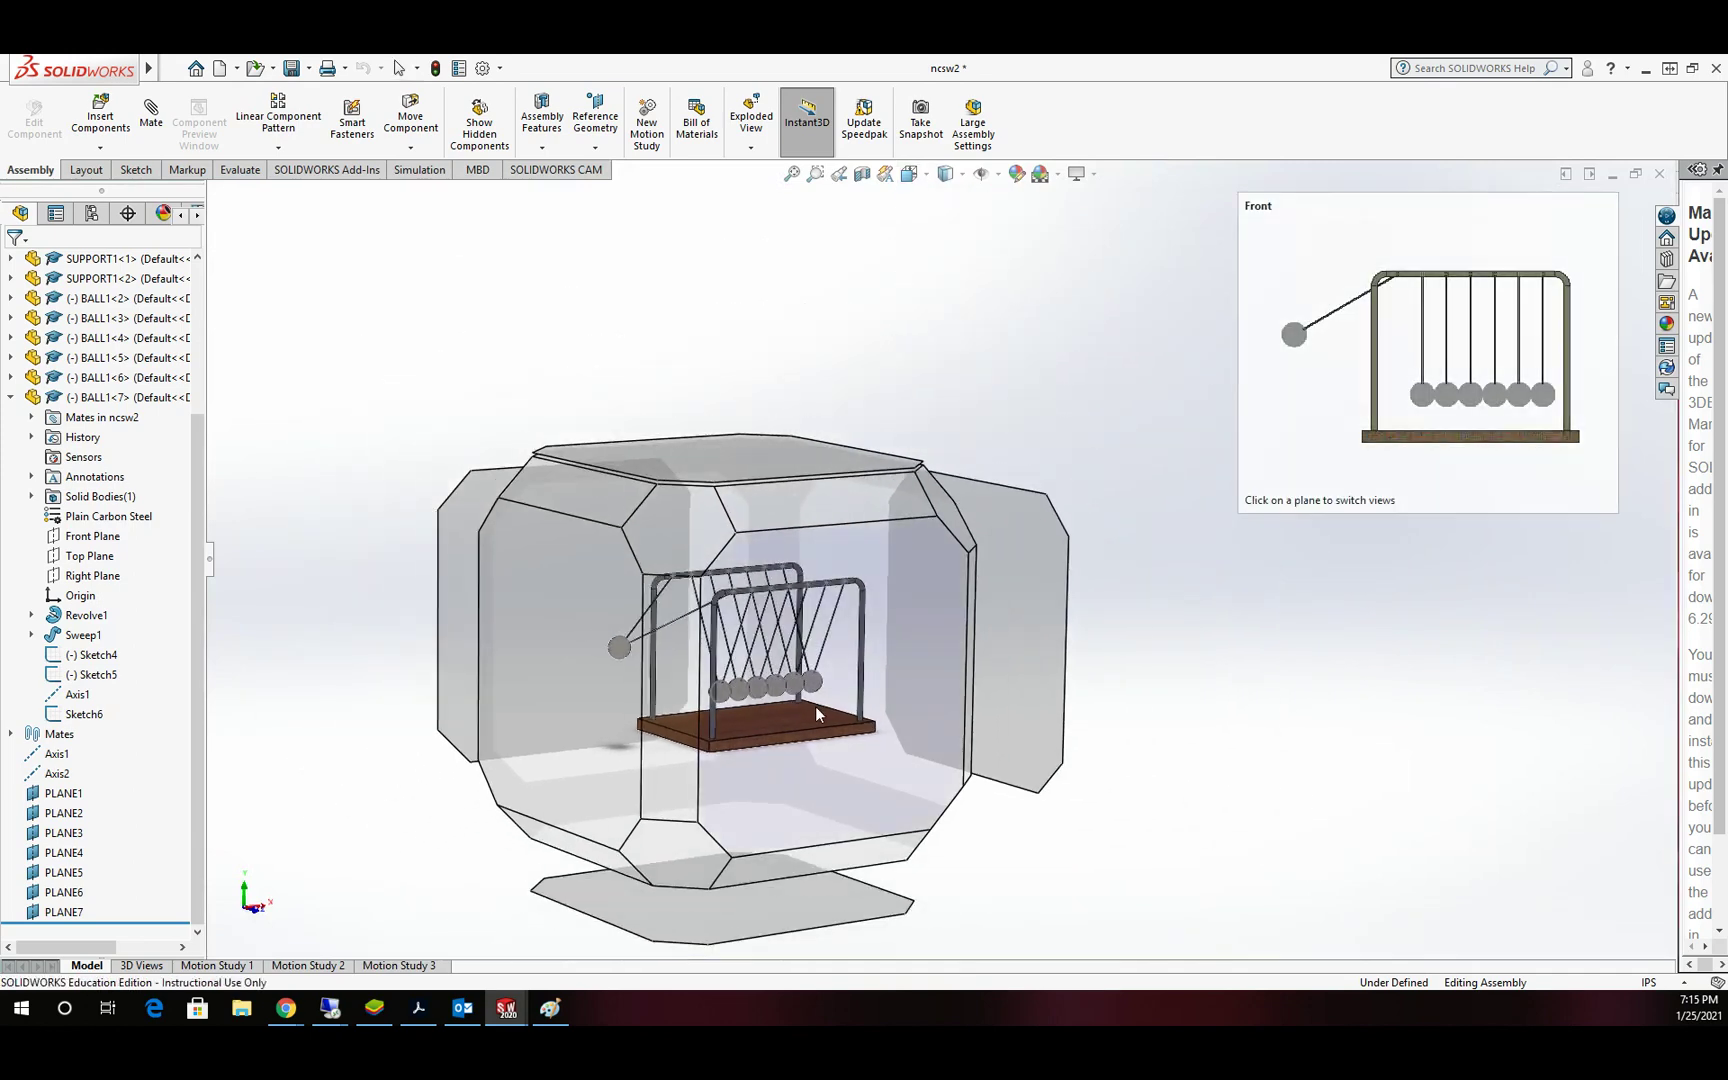
click(815, 705)
scroll(973, 688, down, 5)
scroll(934, 618, down, 3)
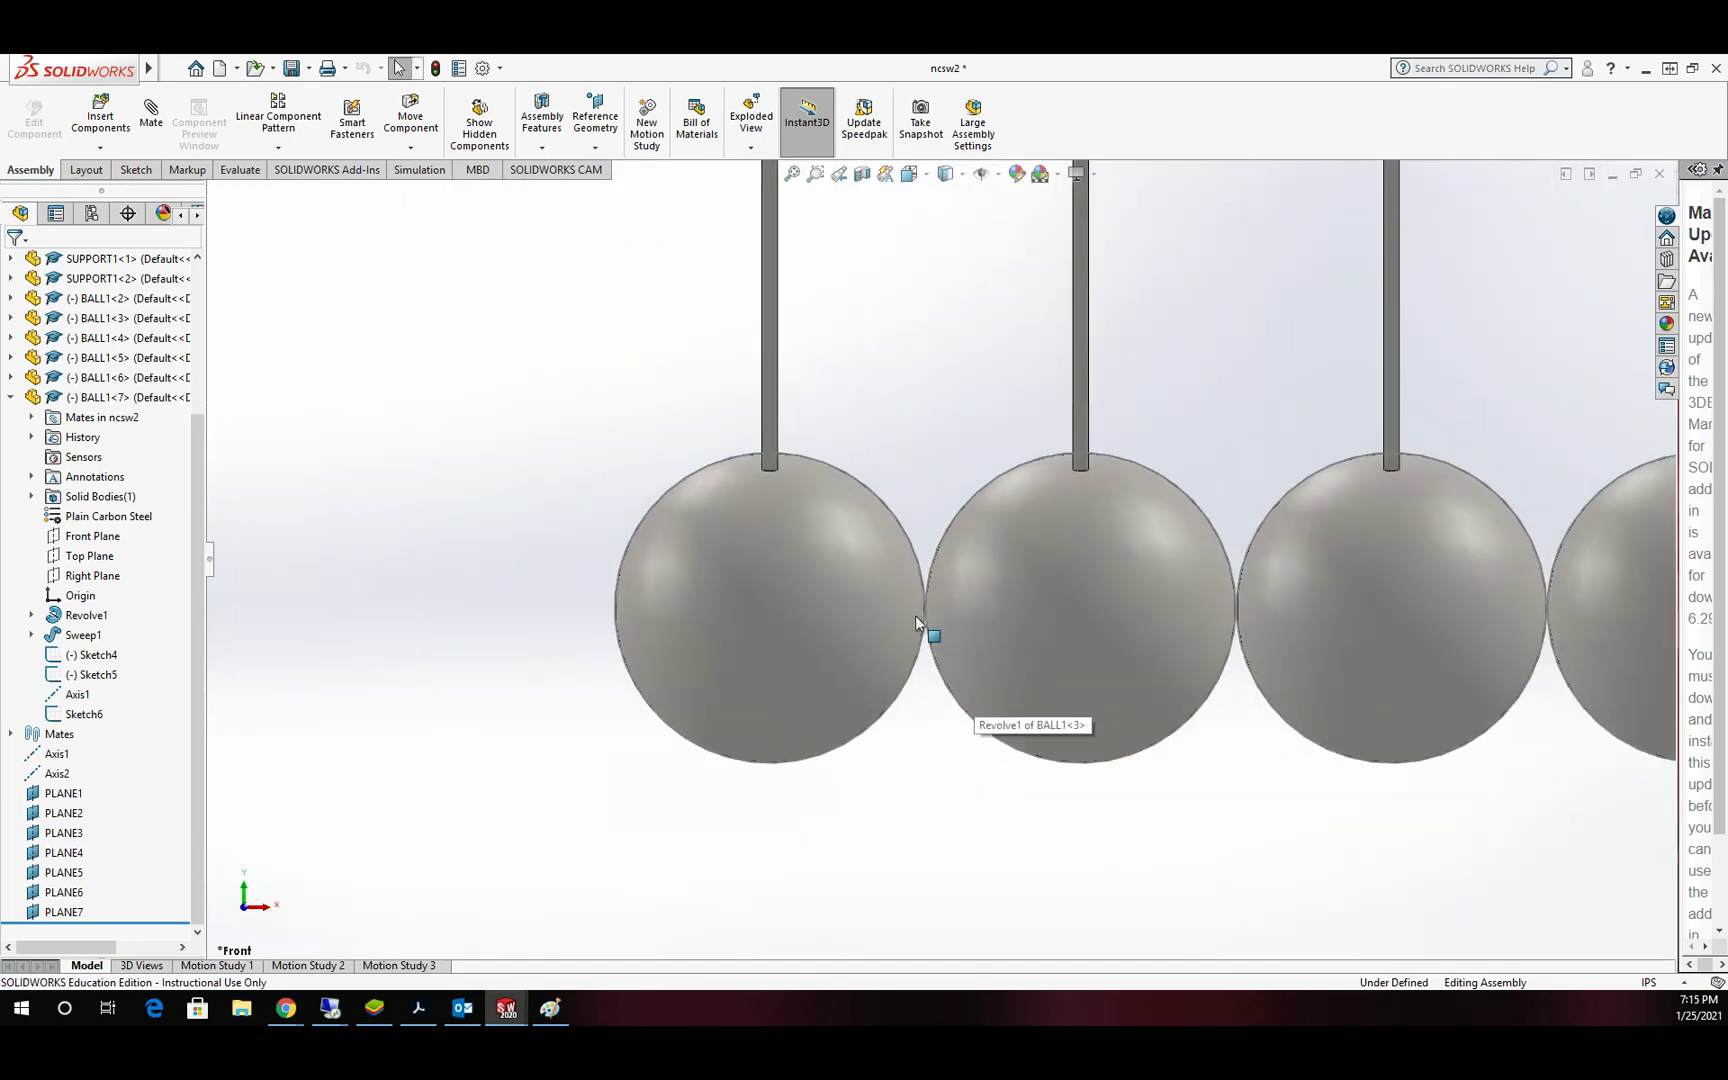
key(f)
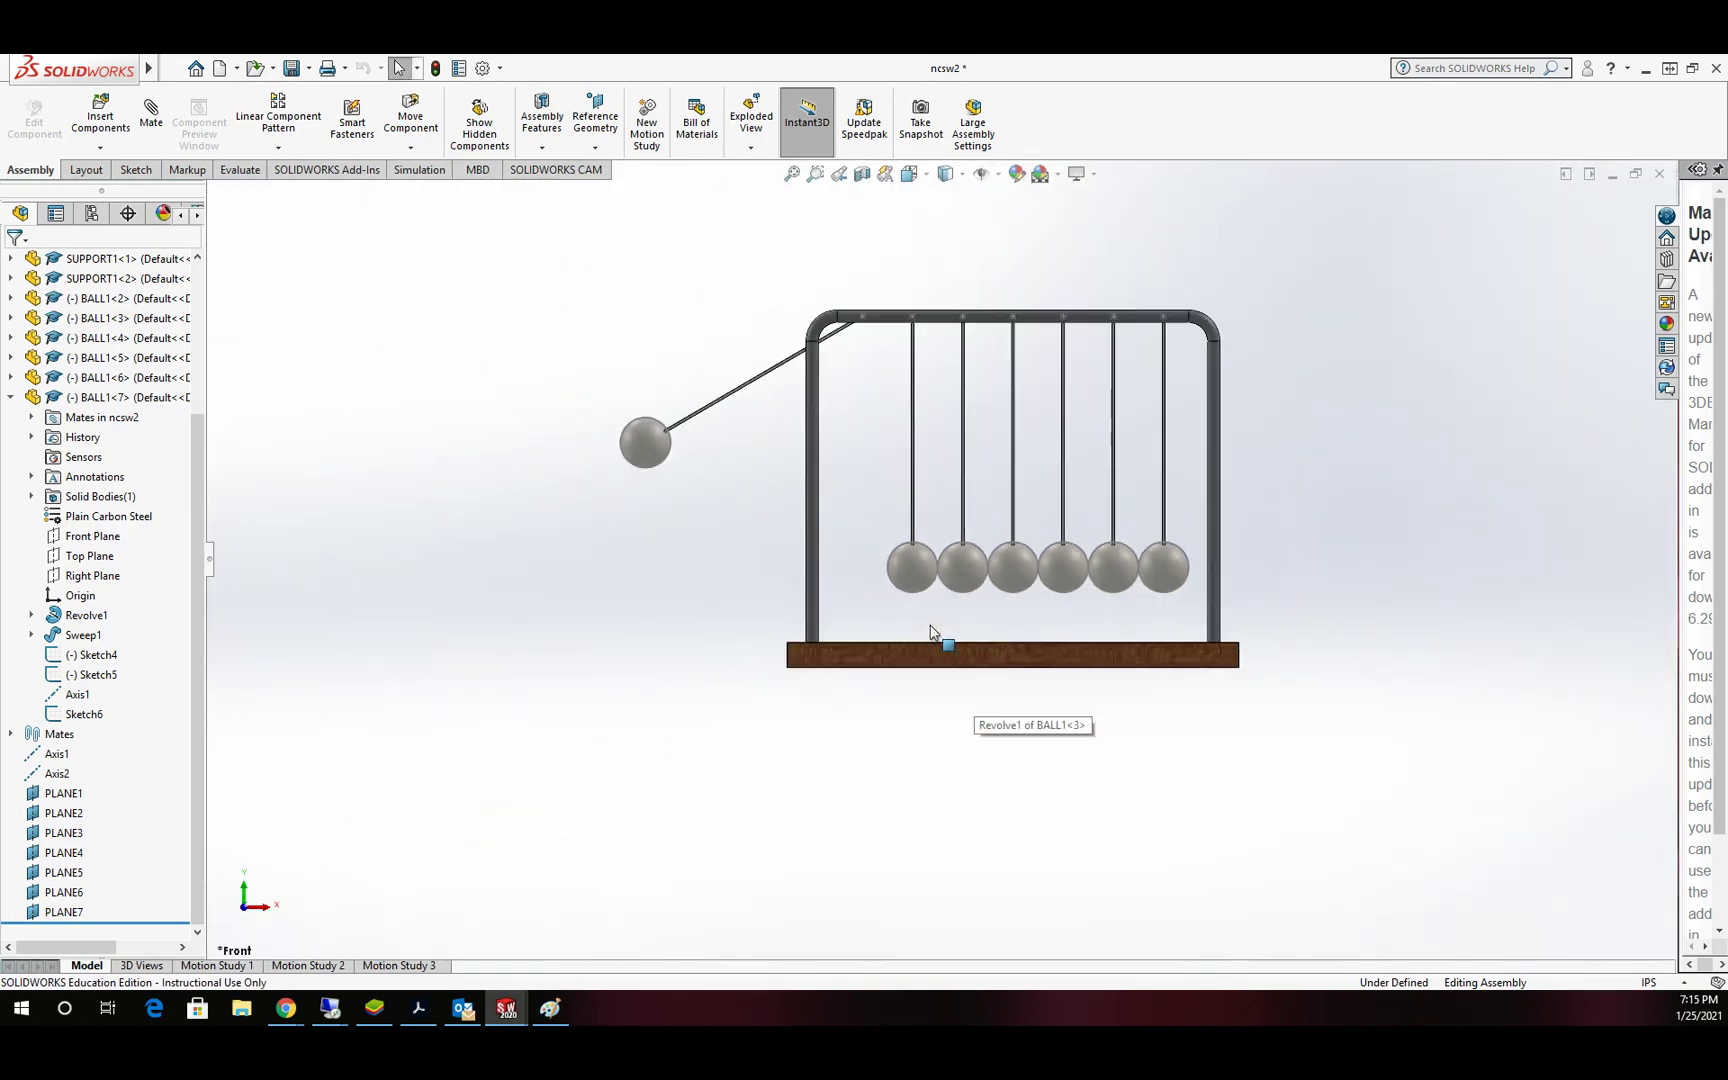
click(924, 183)
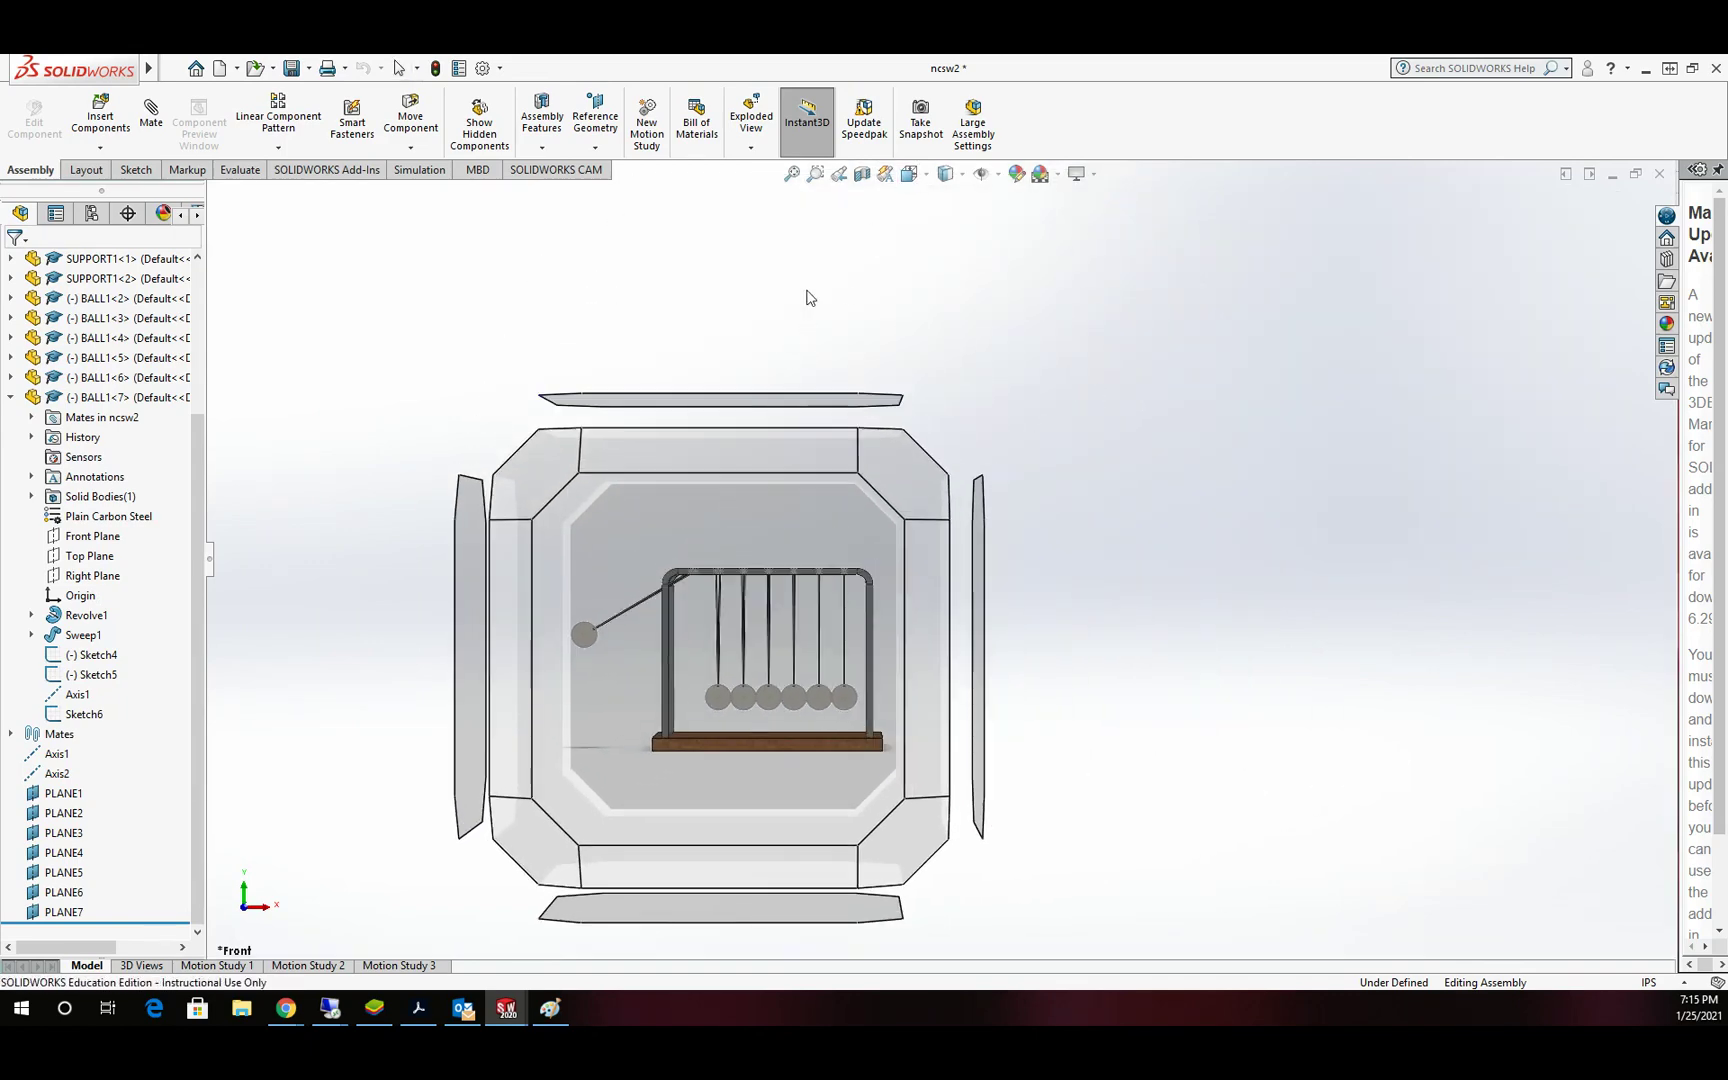
click(818, 282)
middle_drag(837, 301, 926, 384)
scroll(960, 390, up, 3)
scroll(972, 555, down, 3)
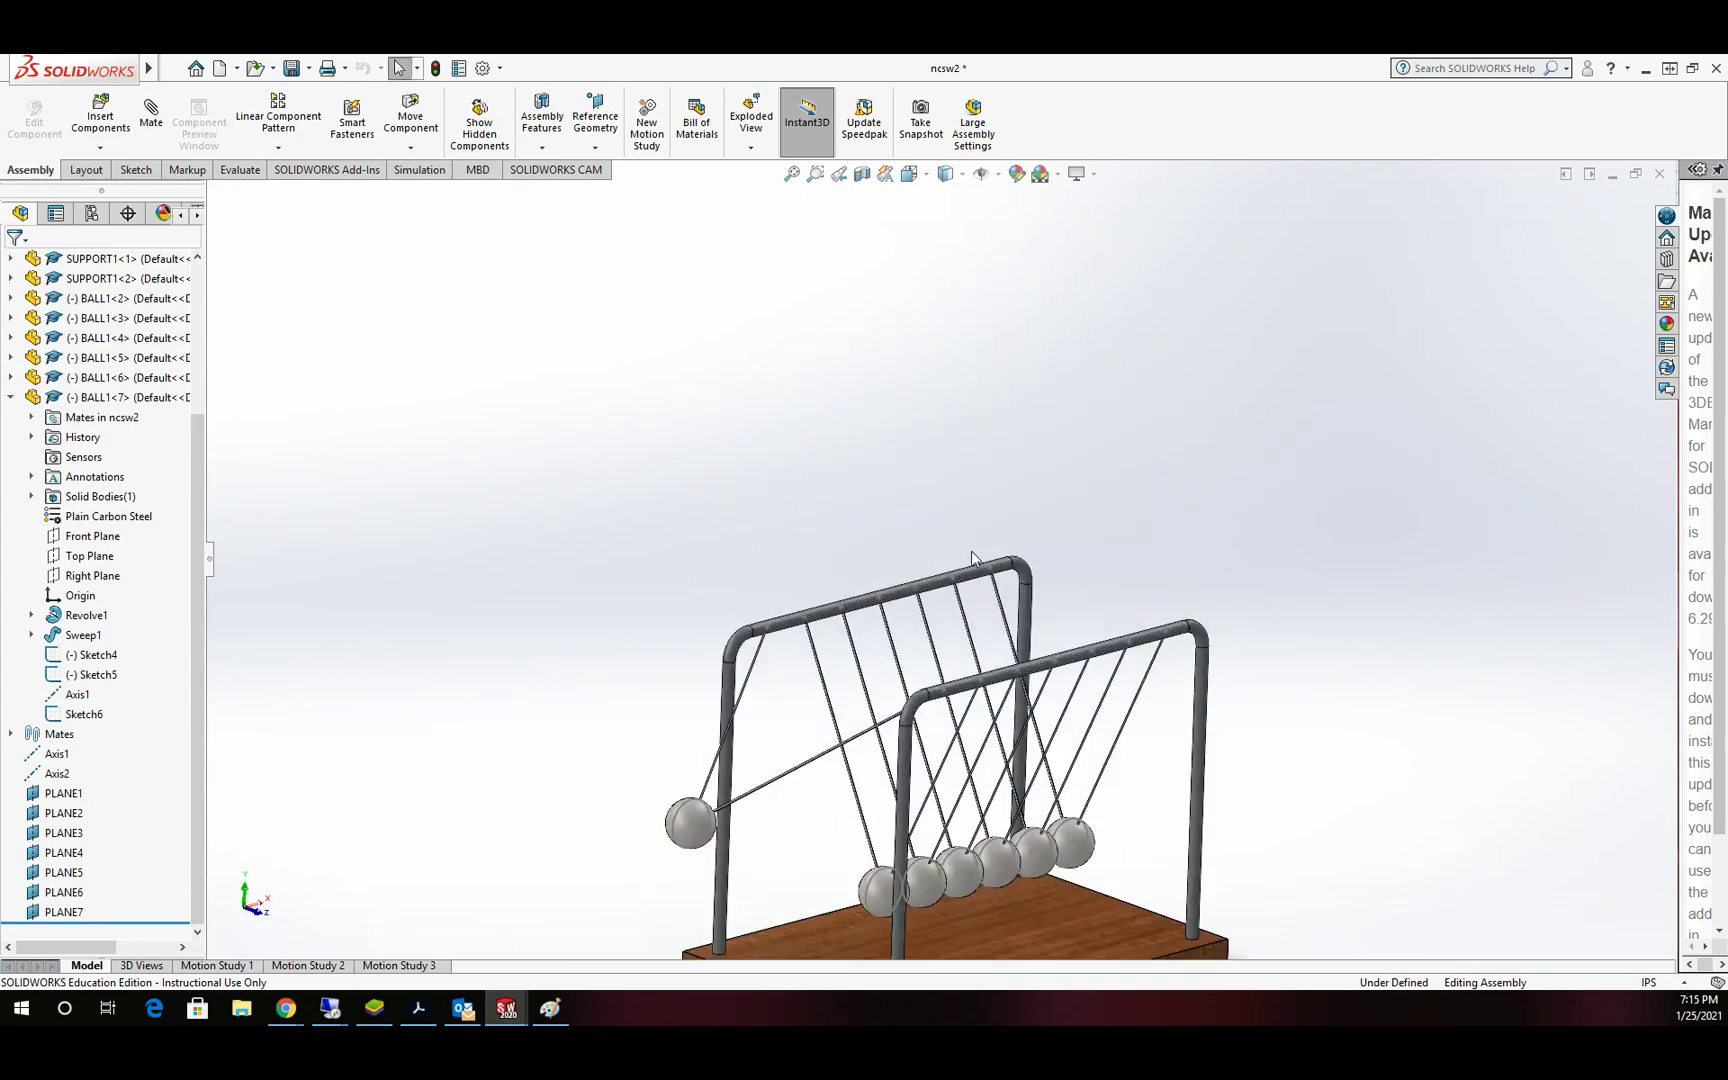
scroll(975, 765, up, 3)
scroll(975, 765, down, 3)
scroll(923, 320, up, 1)
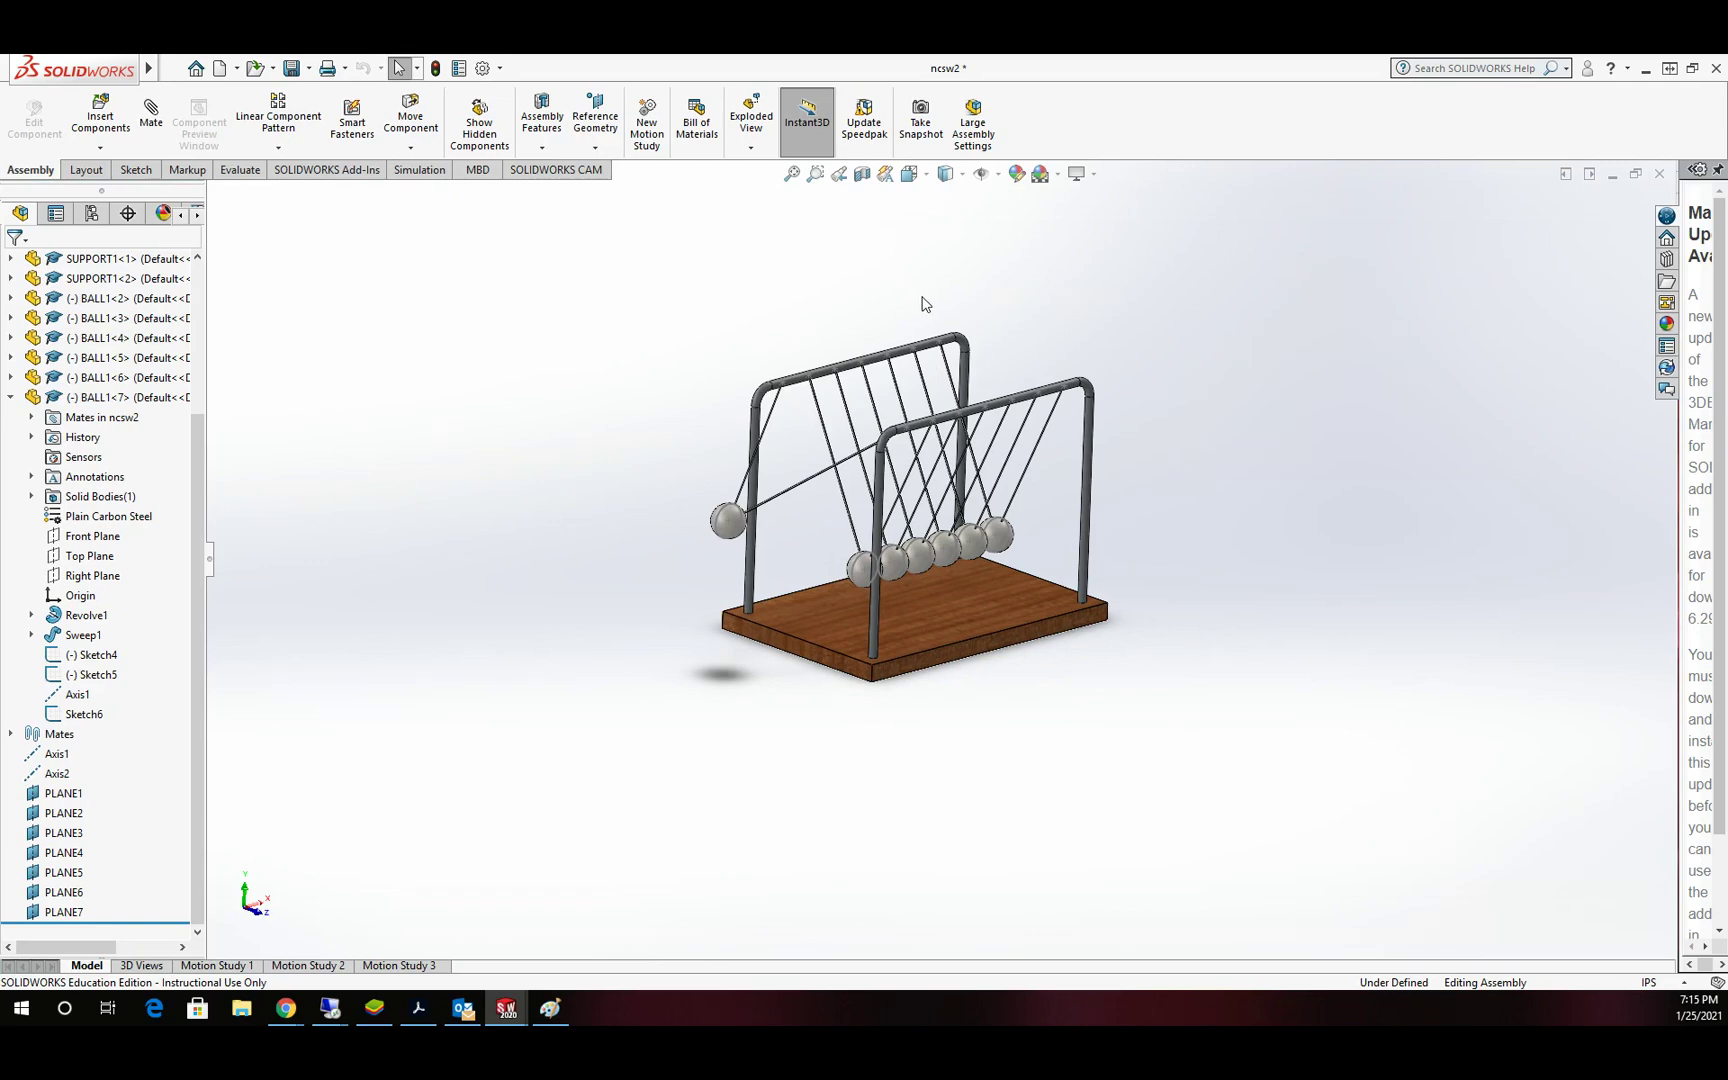
middle_drag(923, 303, 904, 277)
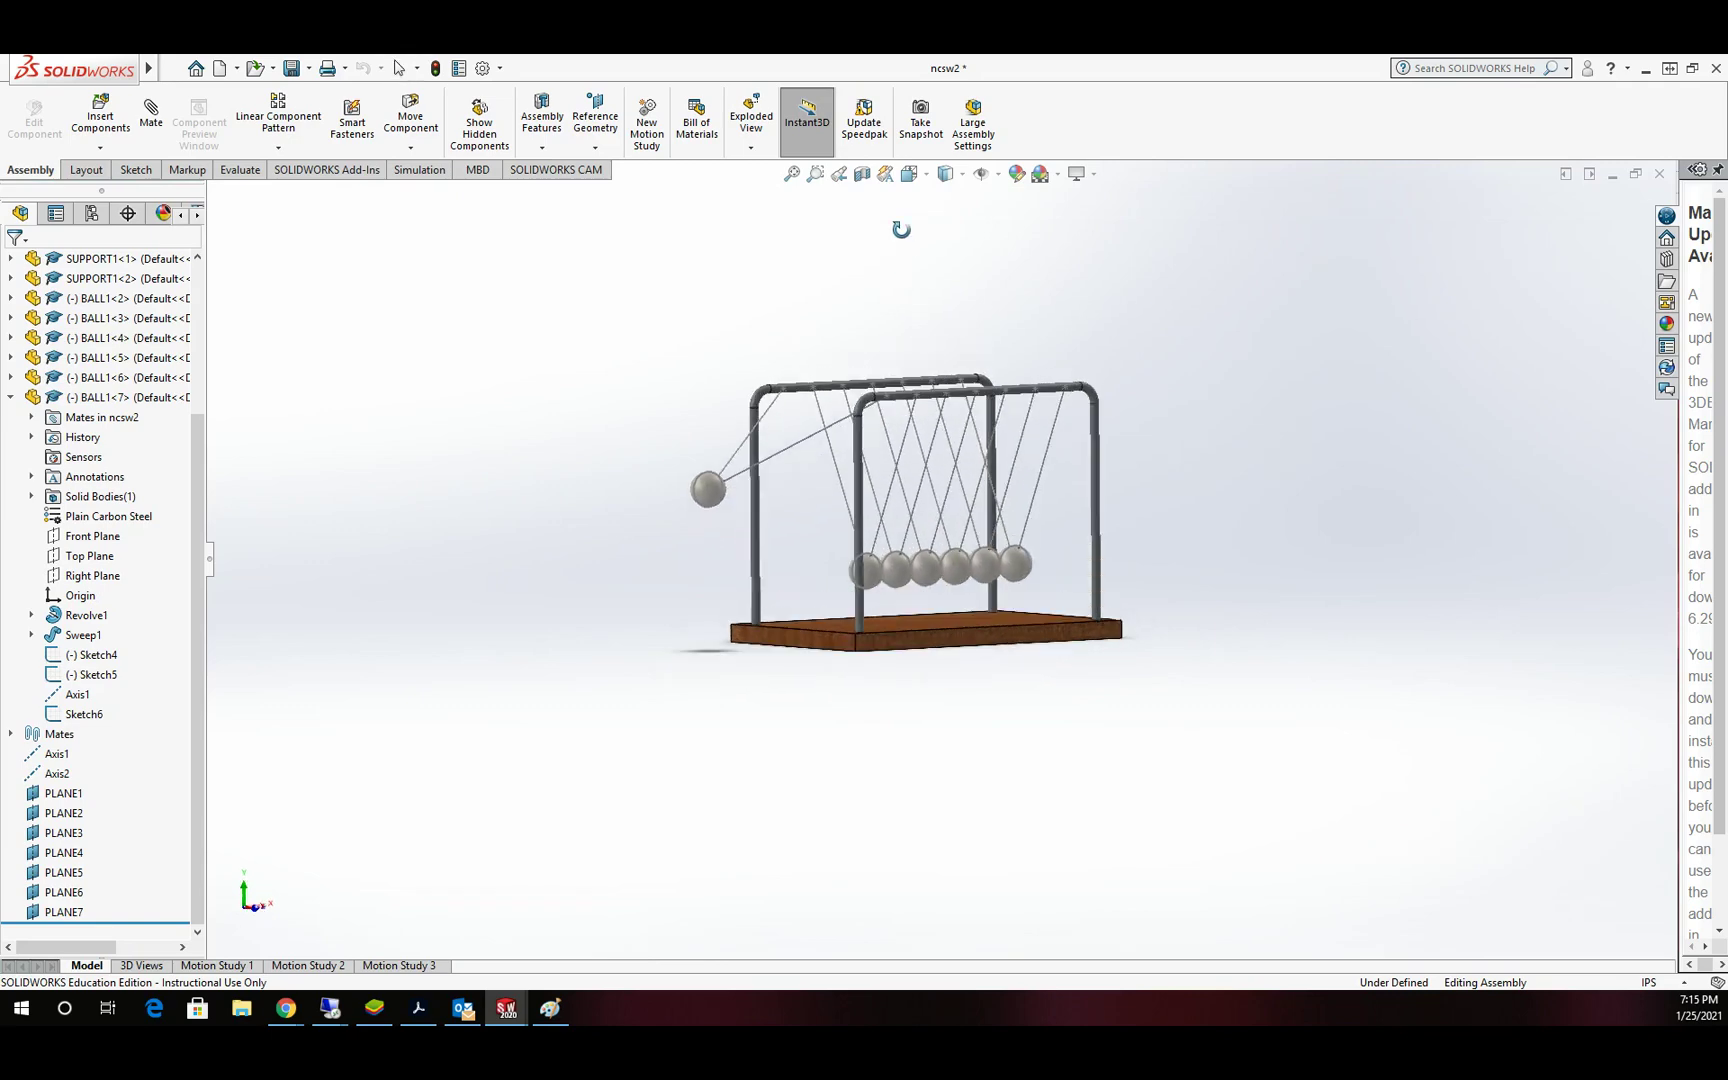
key(Escape)
scroll(922, 295, down, 3)
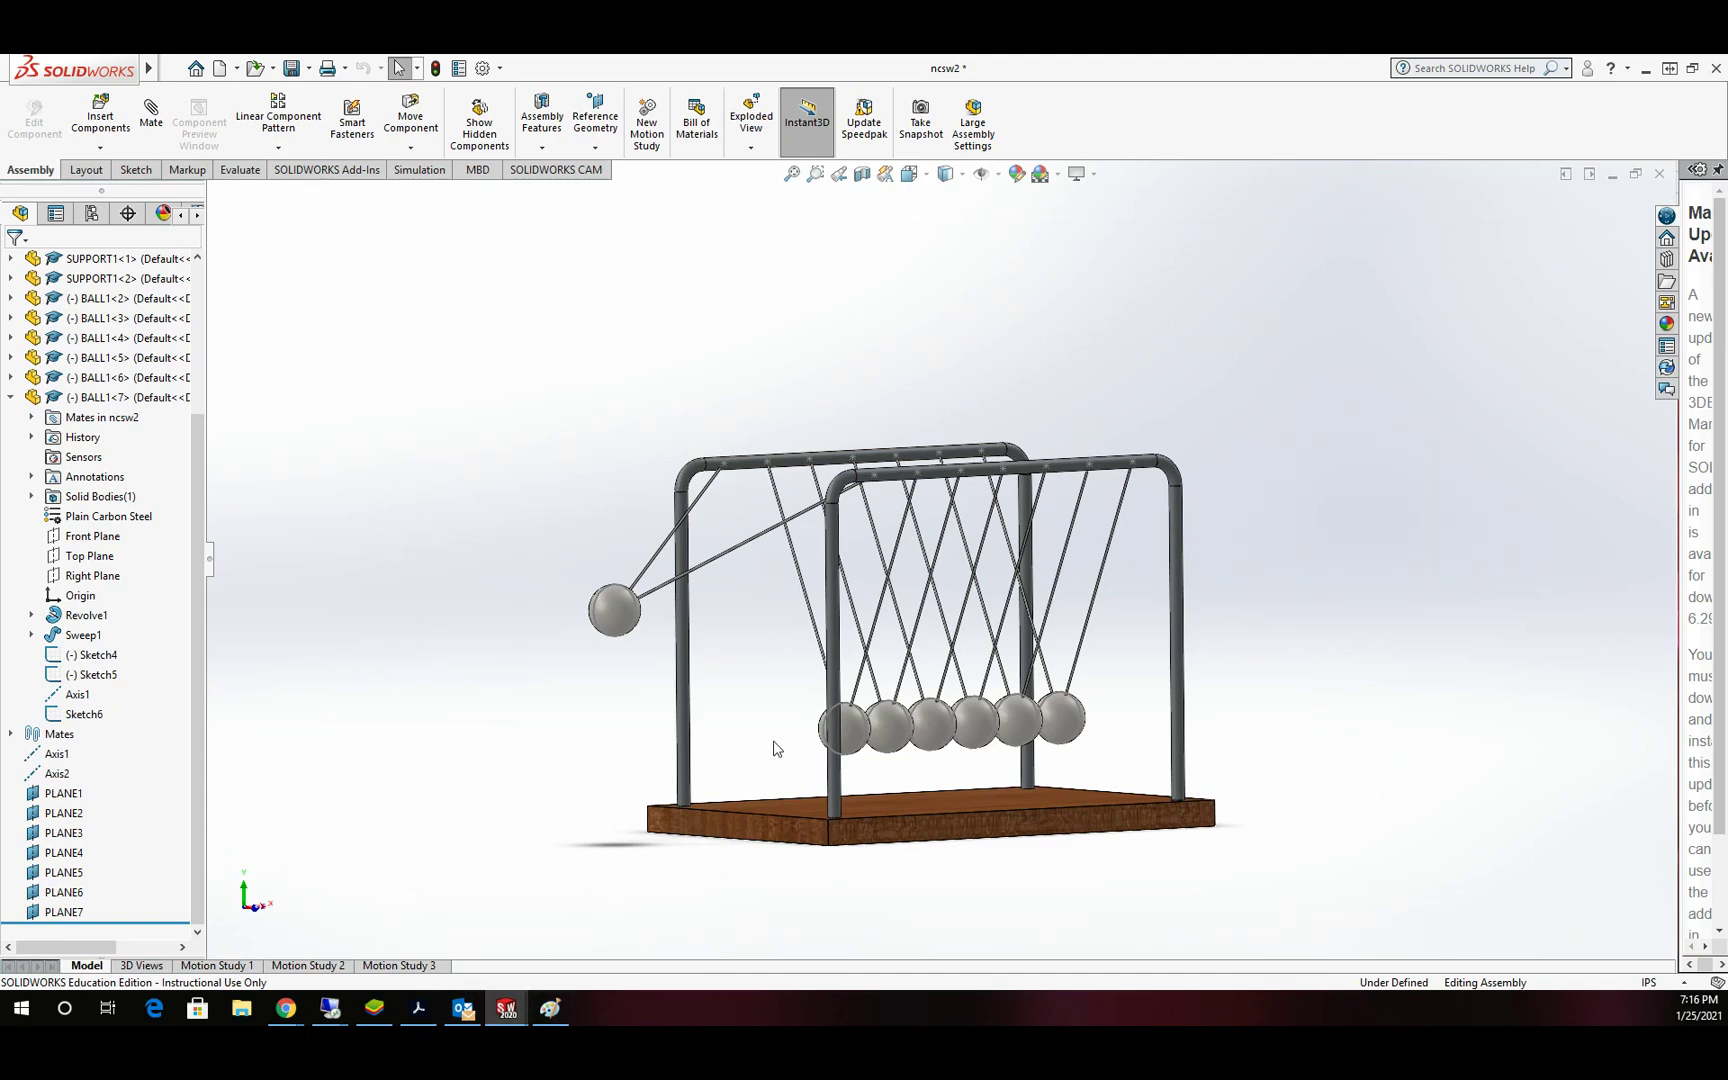
Step: Load the SOLIDWORKS Motion add-in and switch to Motion Study 3
click(331, 170)
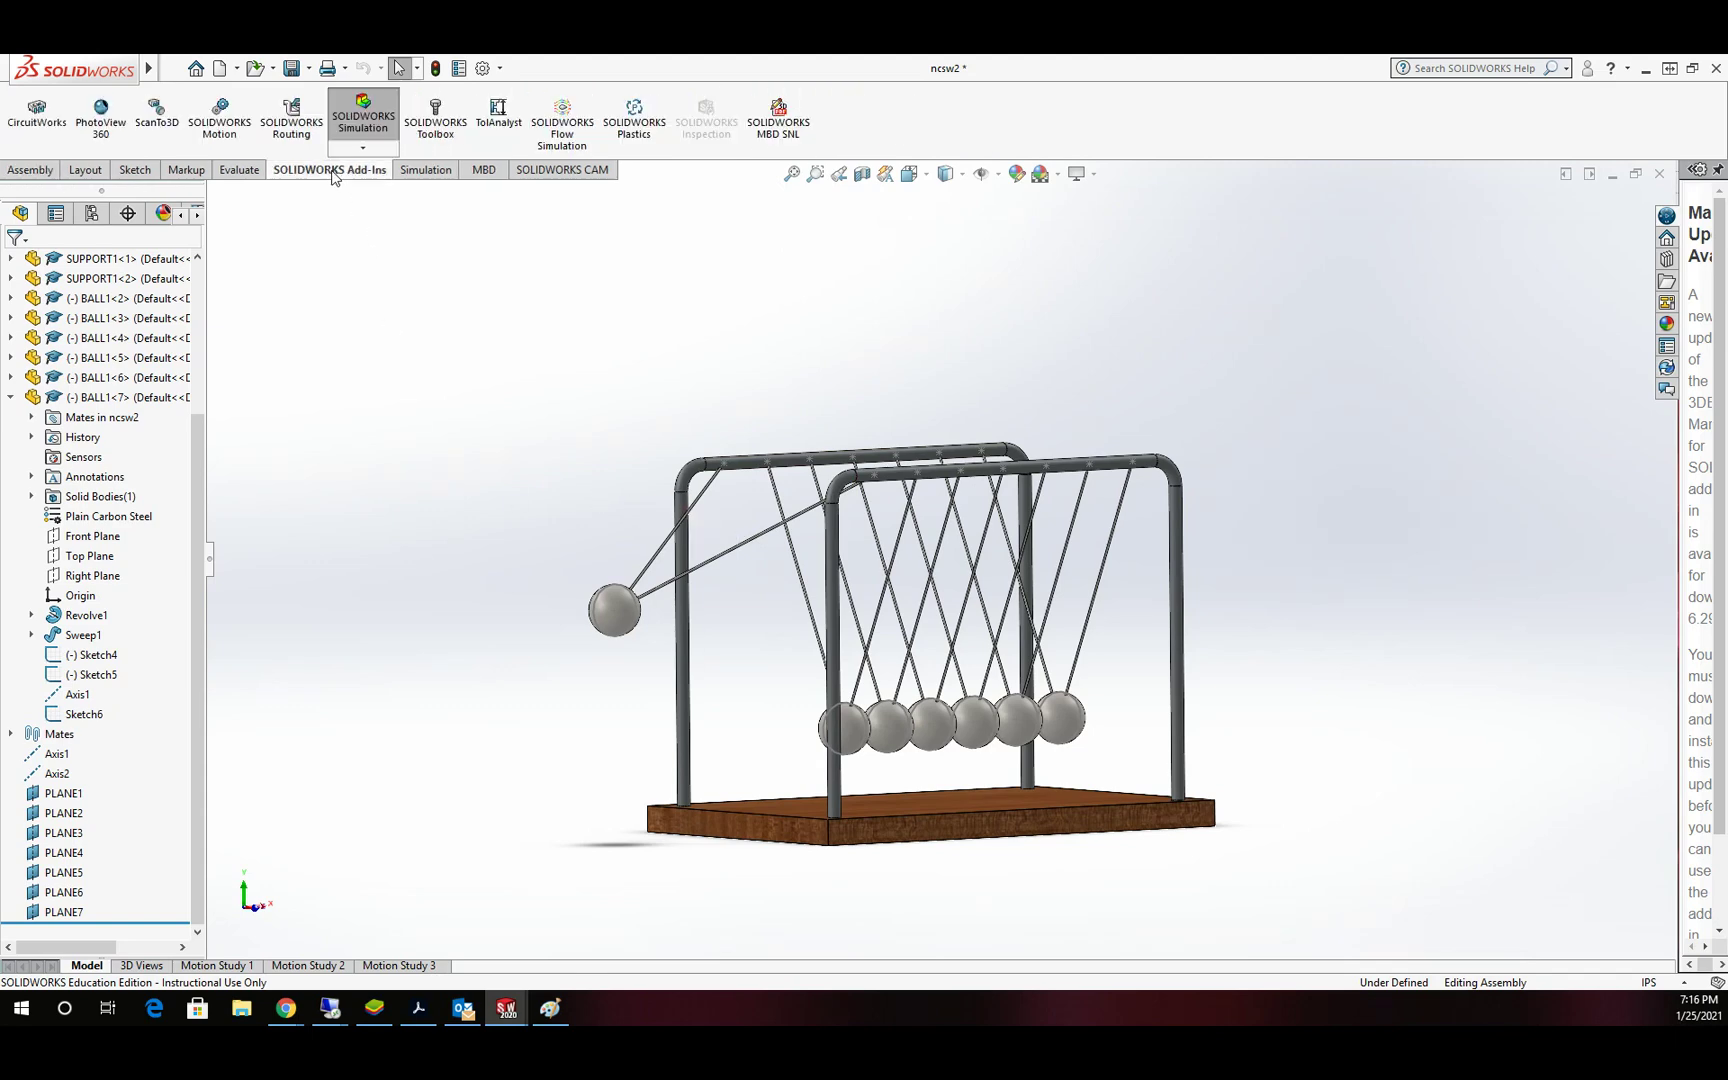
click(226, 122)
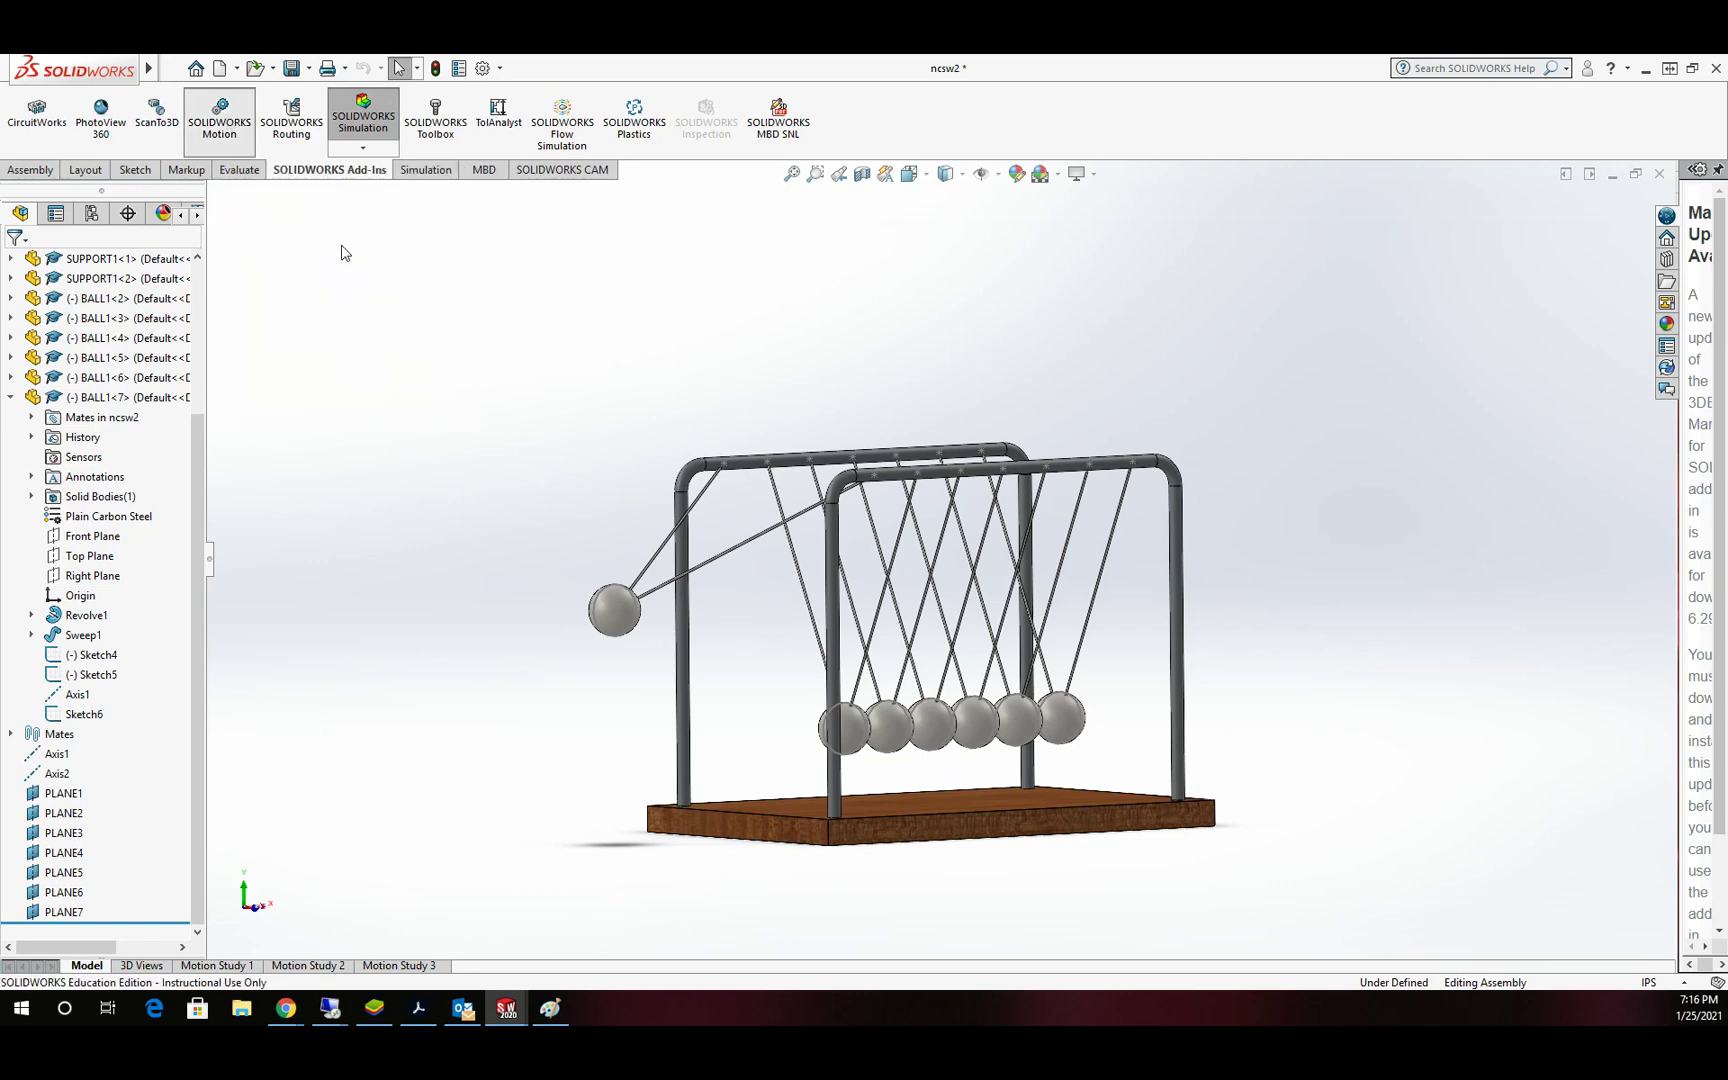
click(395, 966)
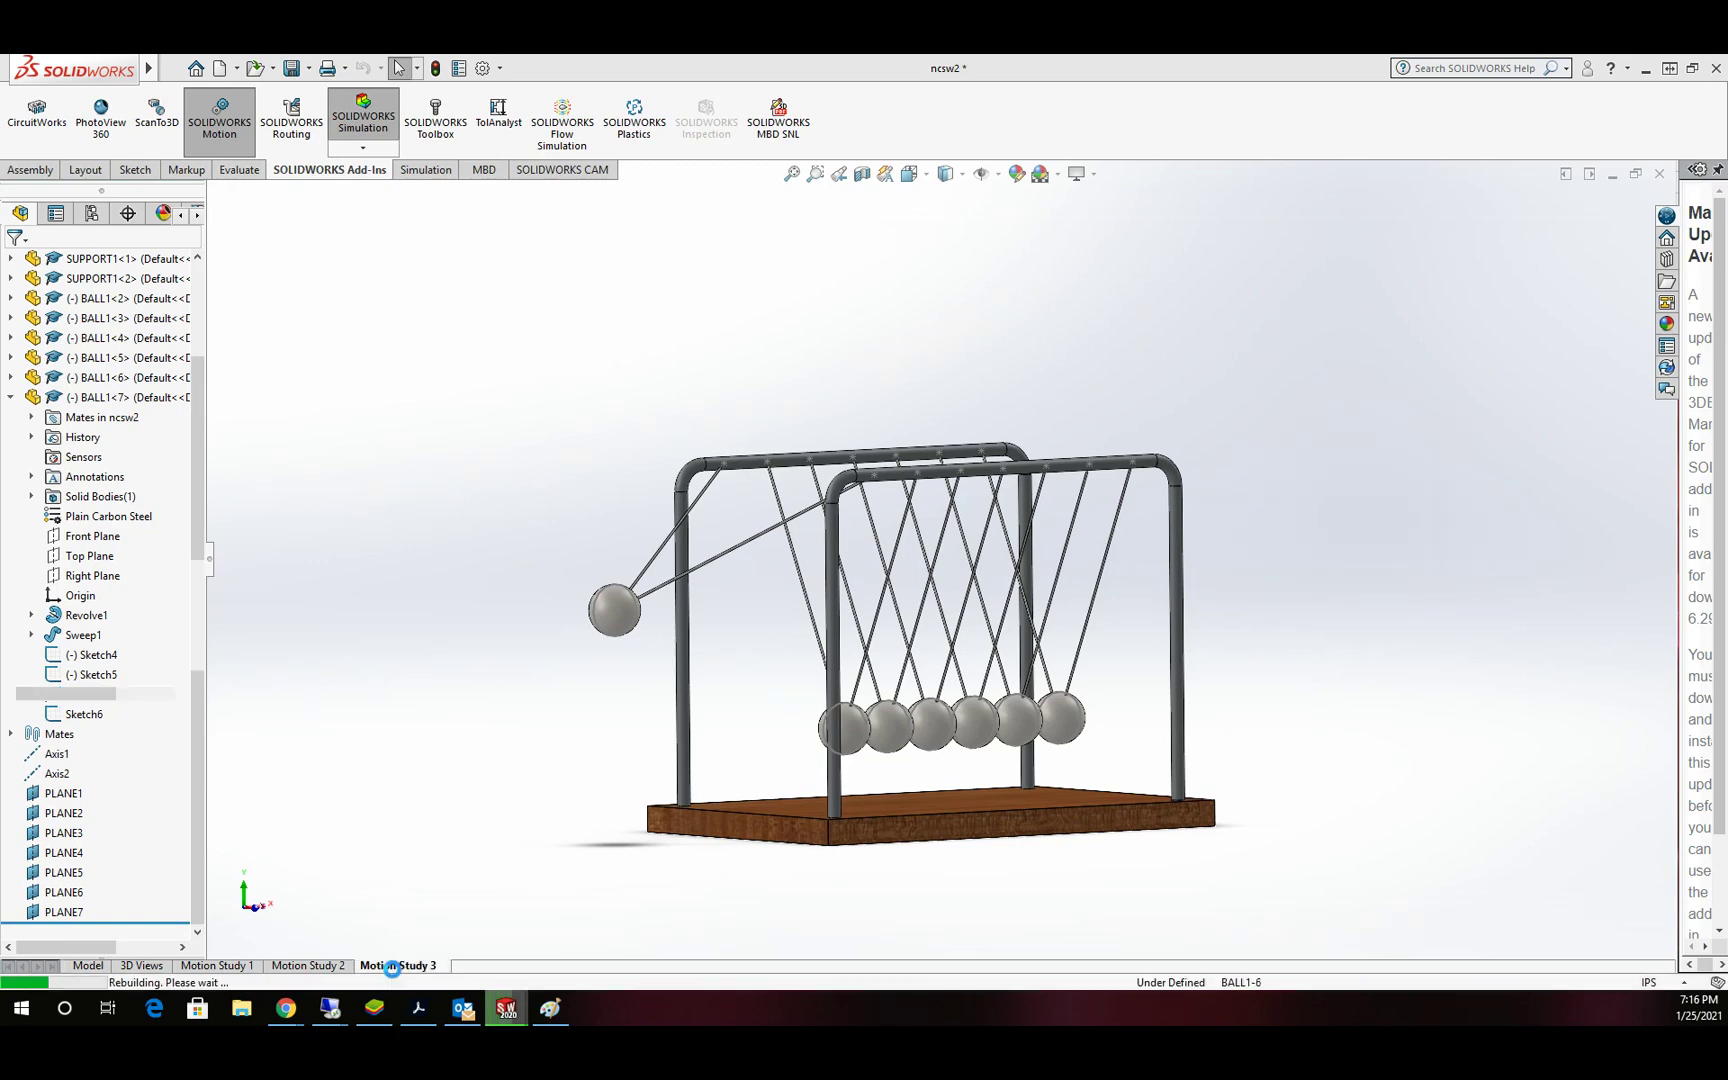
Step: Create Motion Study 4 and set its study type to Motion Analysis
right_click(392, 967)
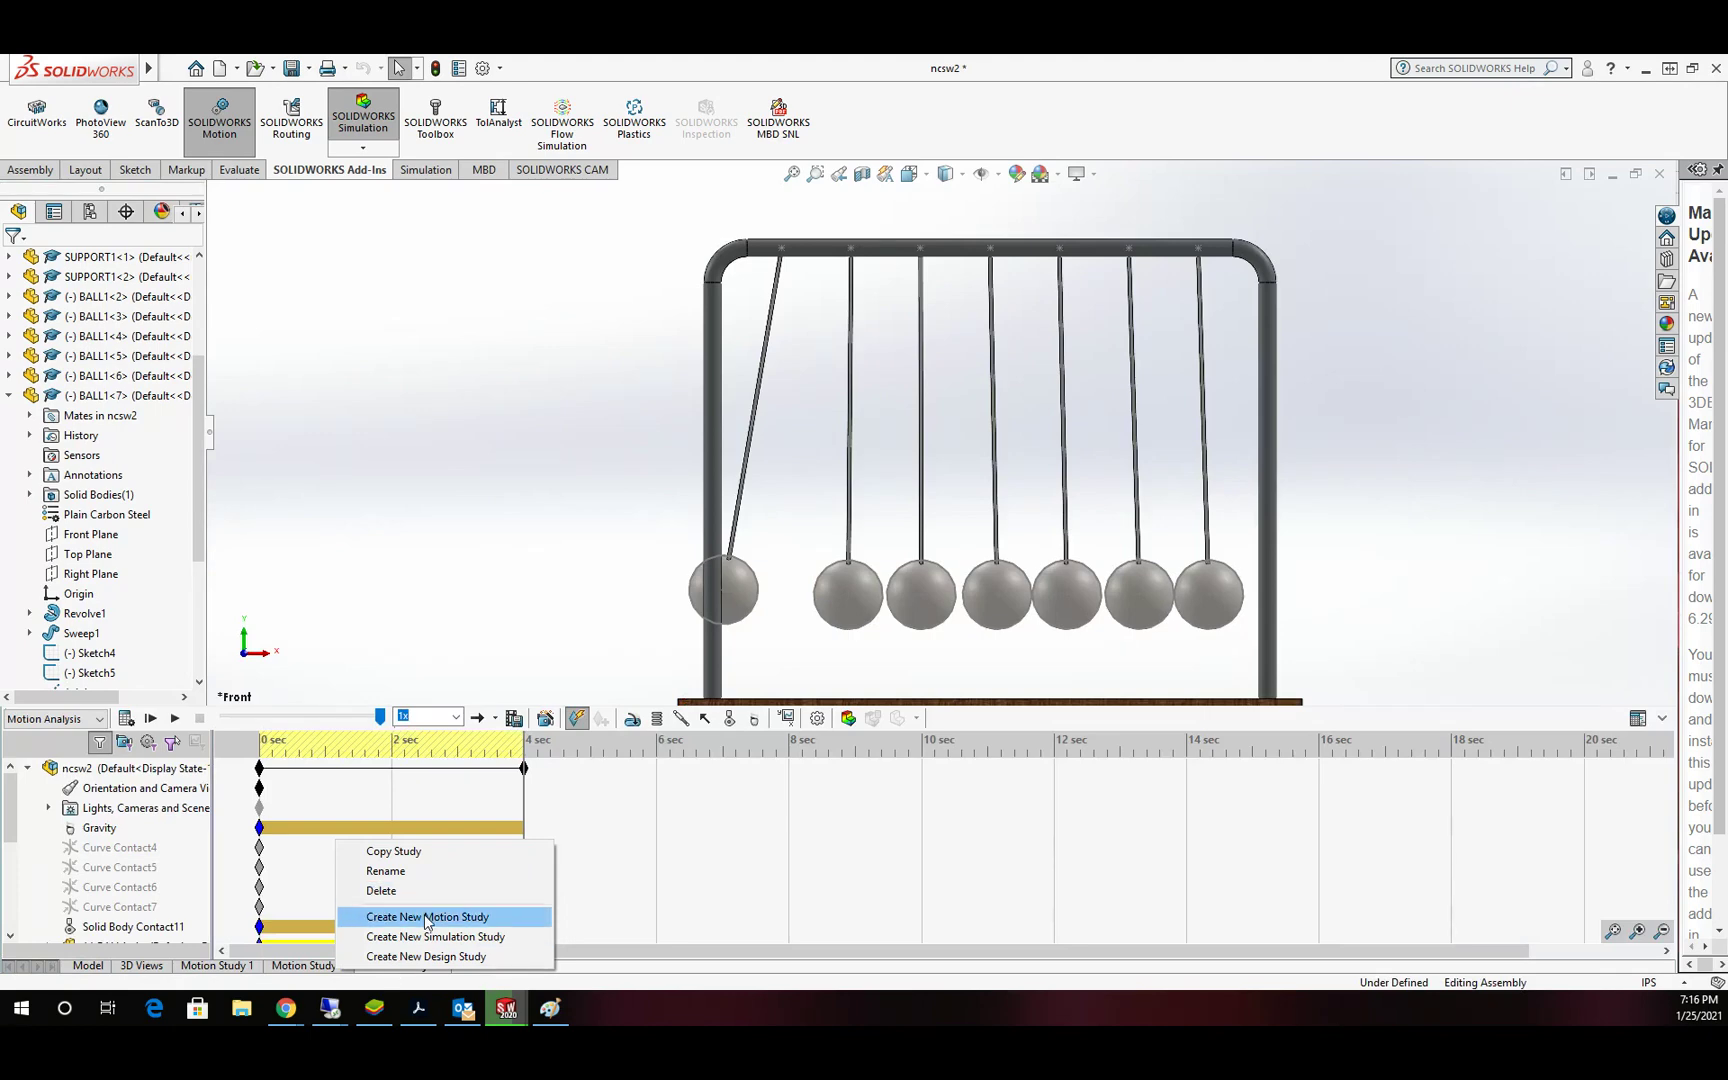
click(427, 917)
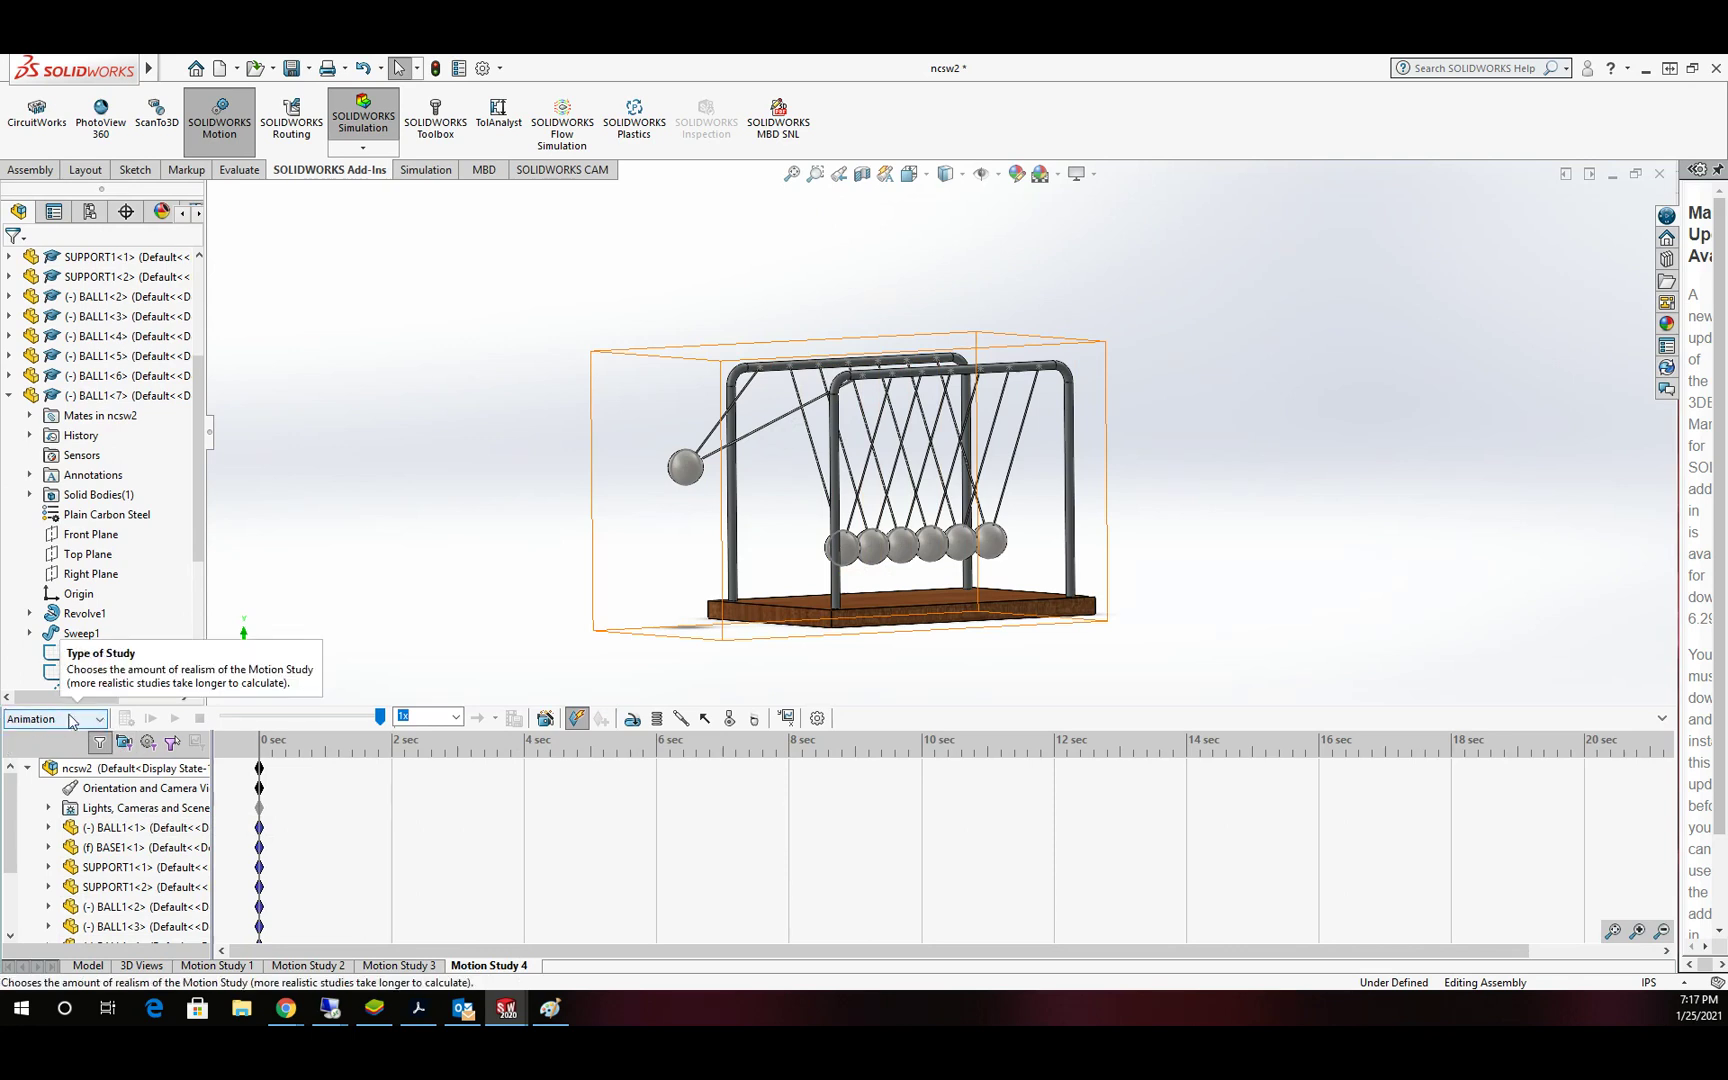
click(99, 719)
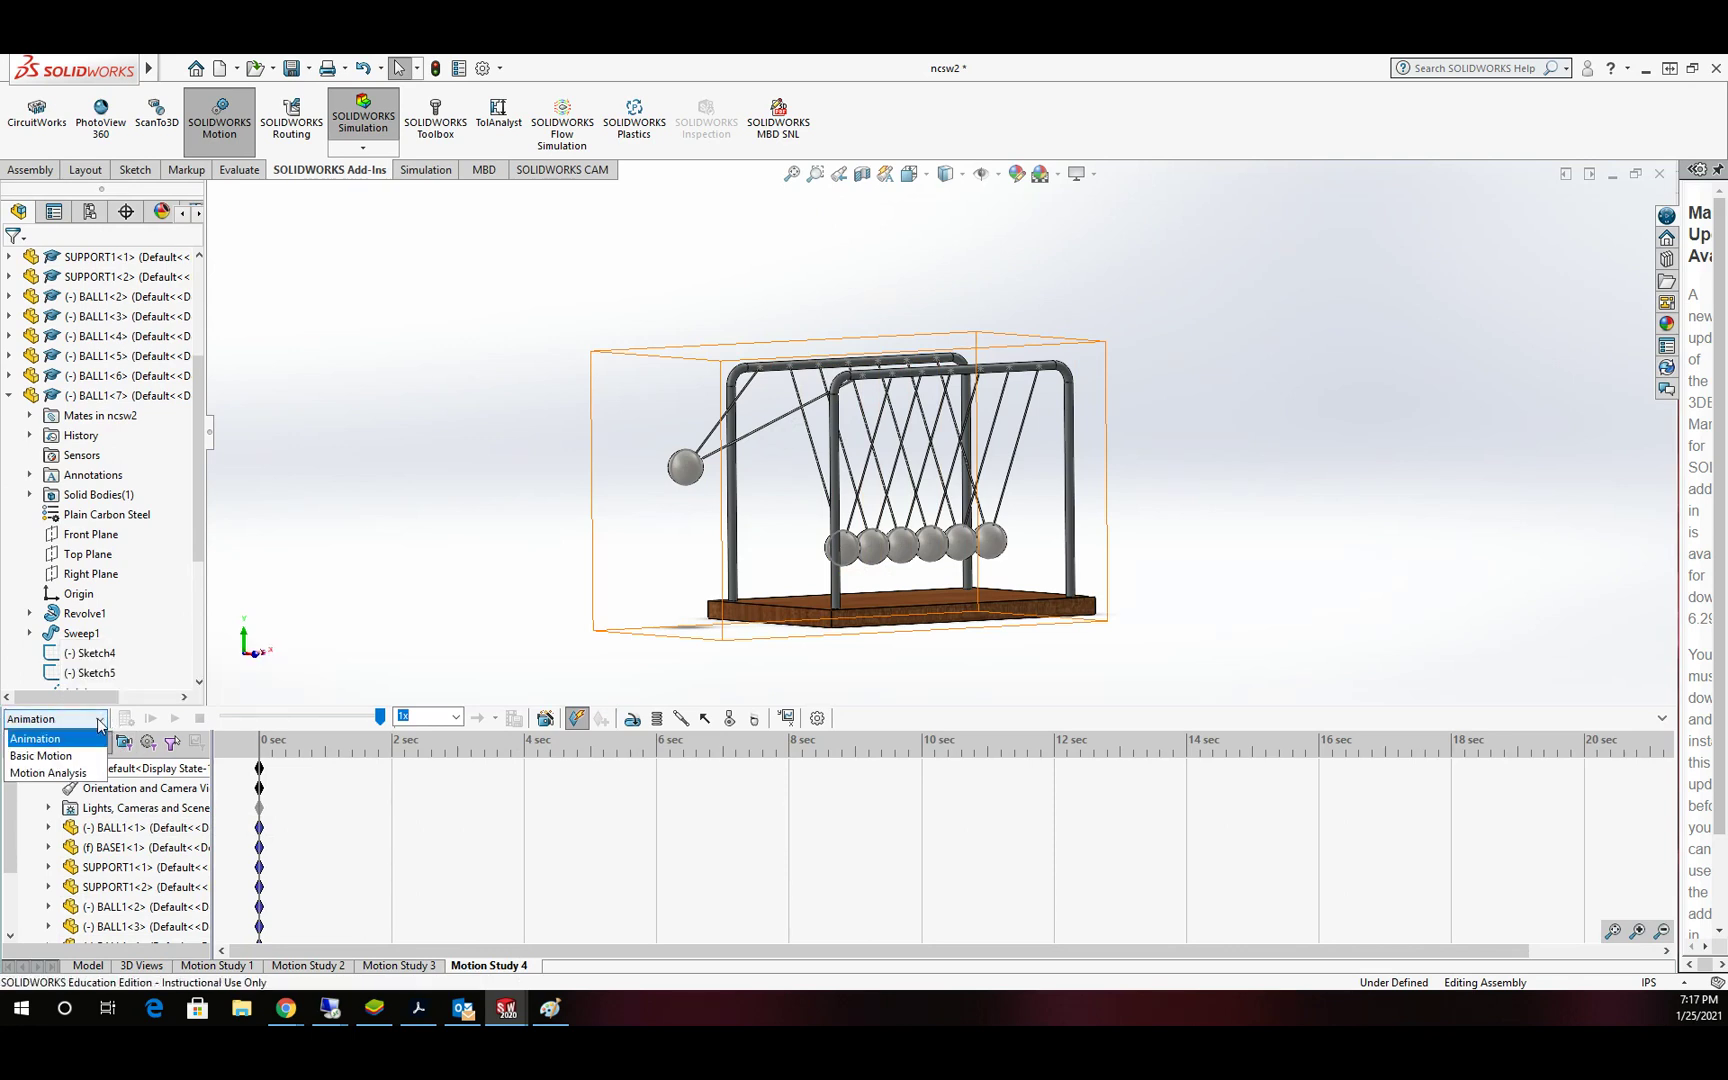
click(48, 773)
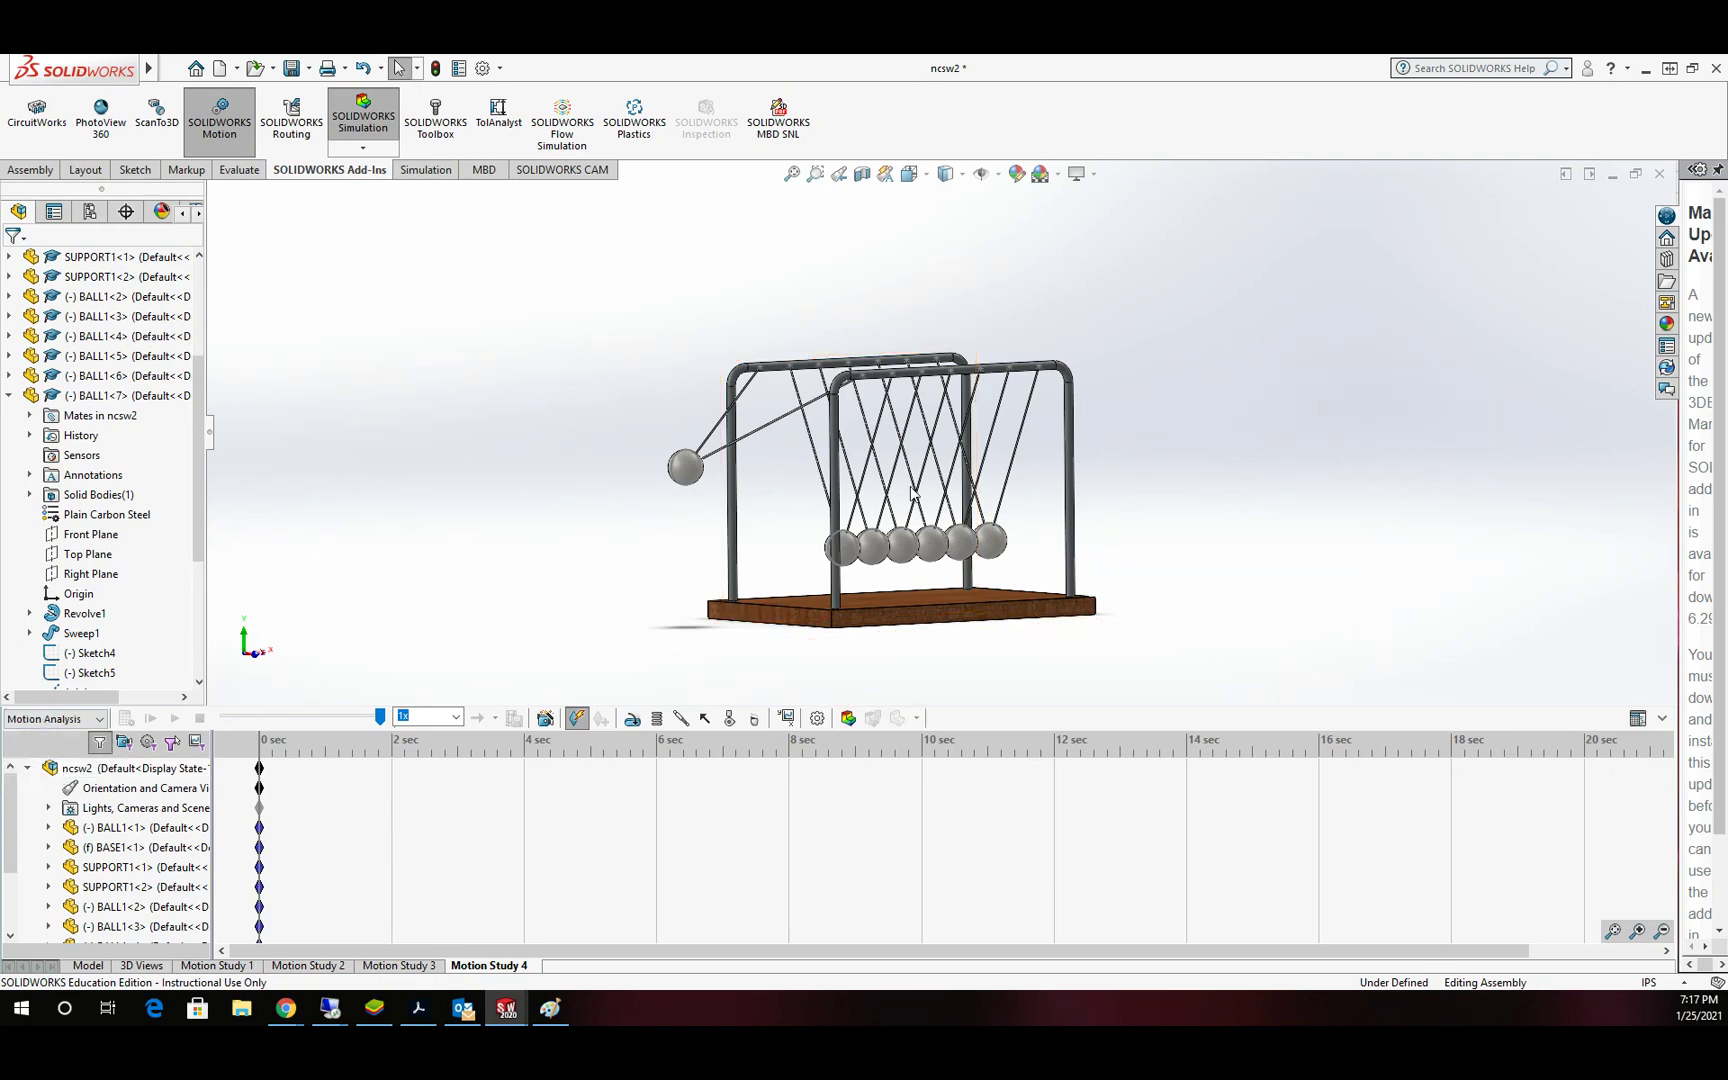
scroll(912, 490, down, 1)
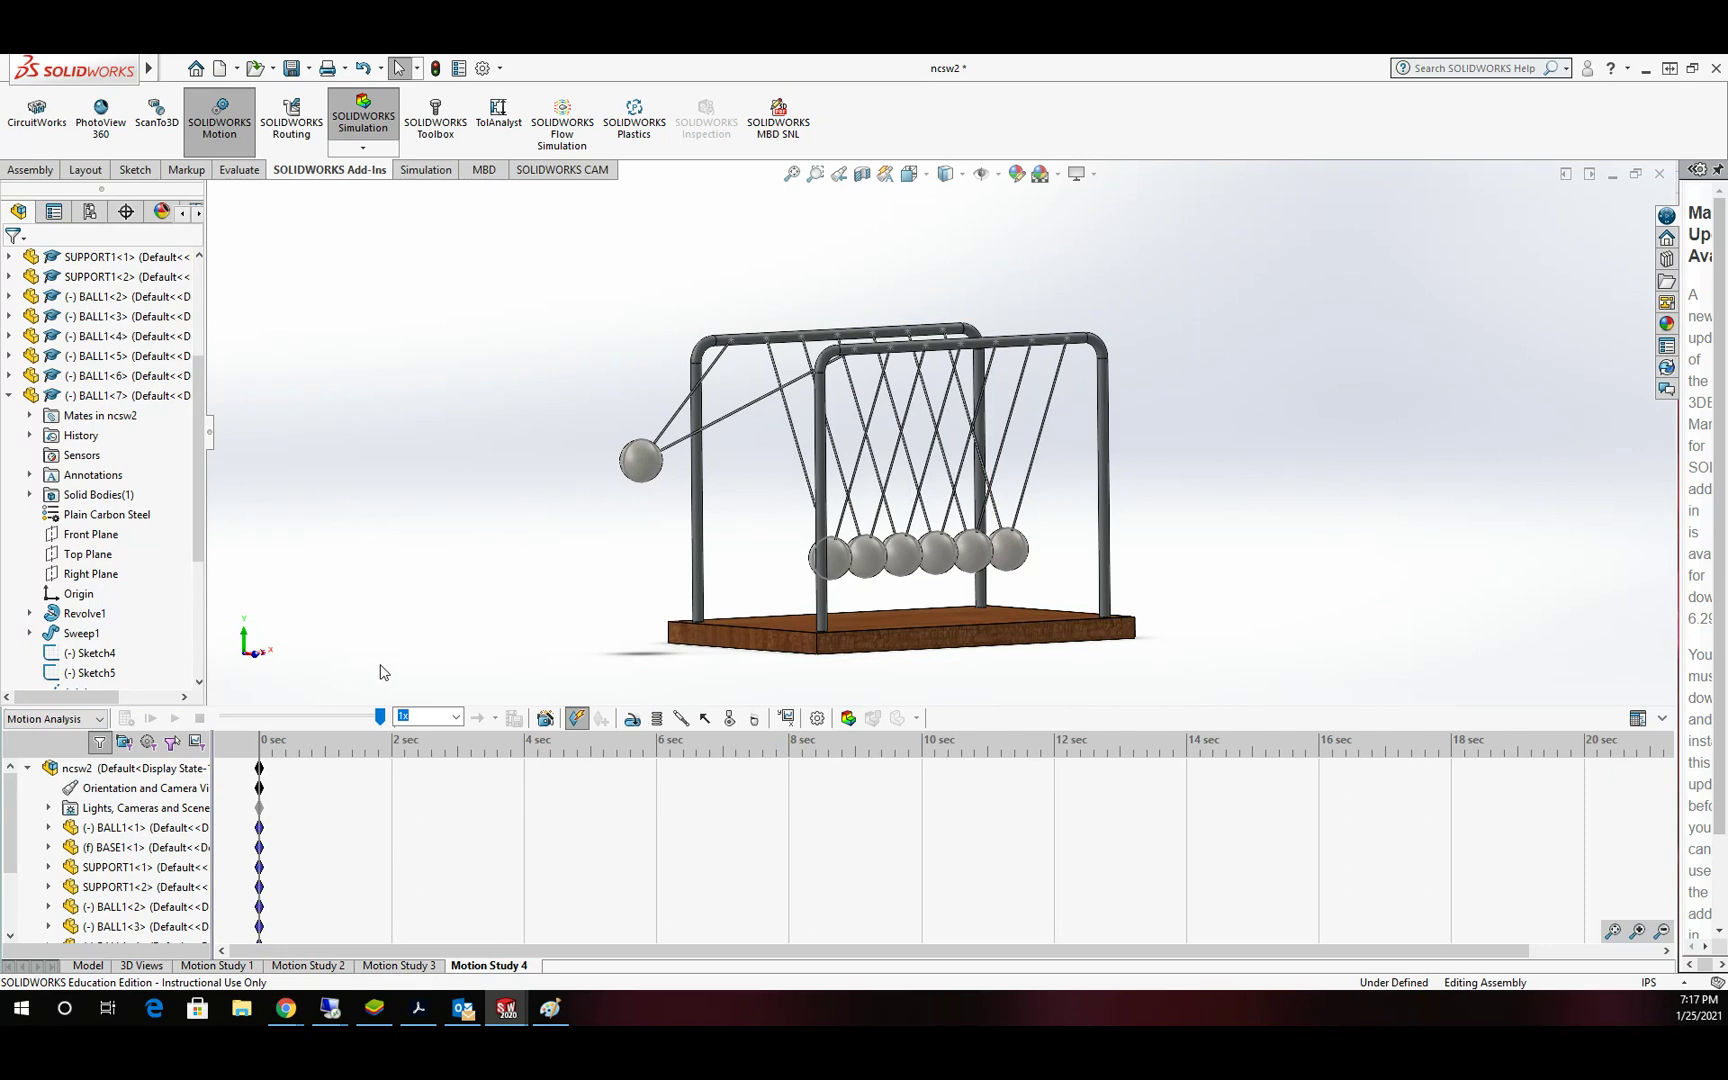
Step: Add 386.09 in/s^2 gravity along a vertical base edge, reversed to point downward
click(755, 719)
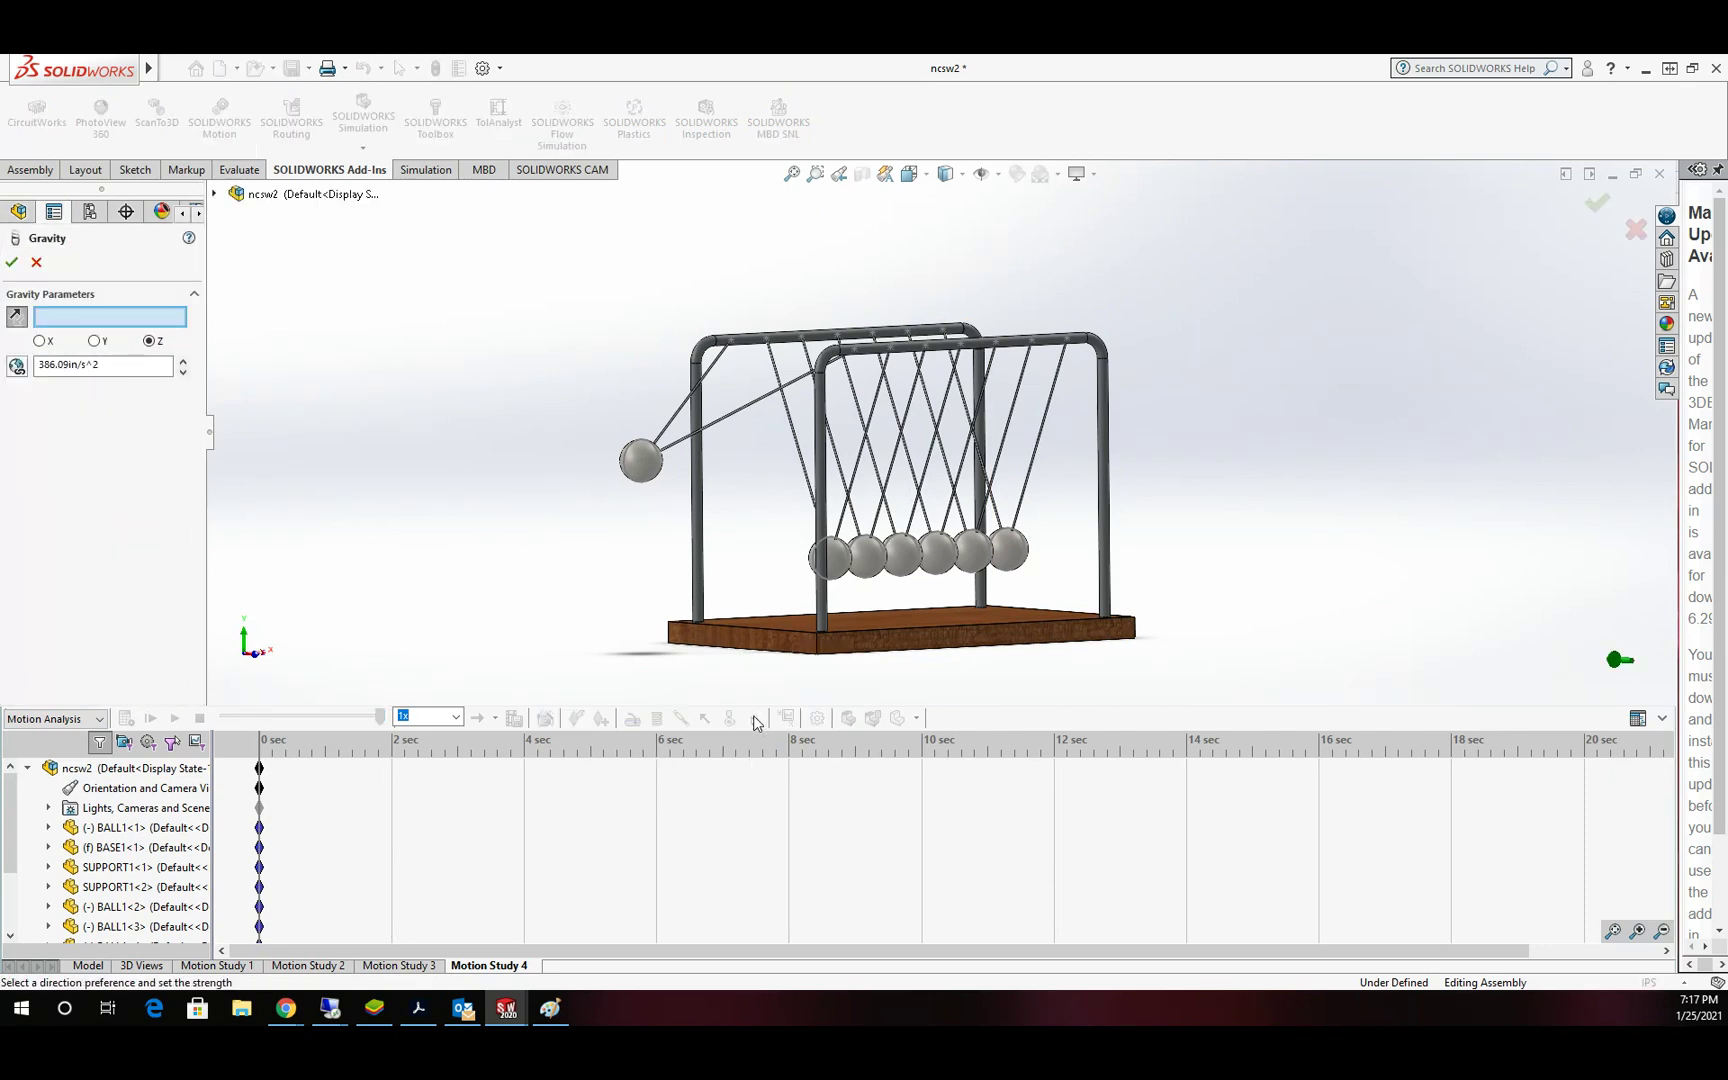
click(818, 650)
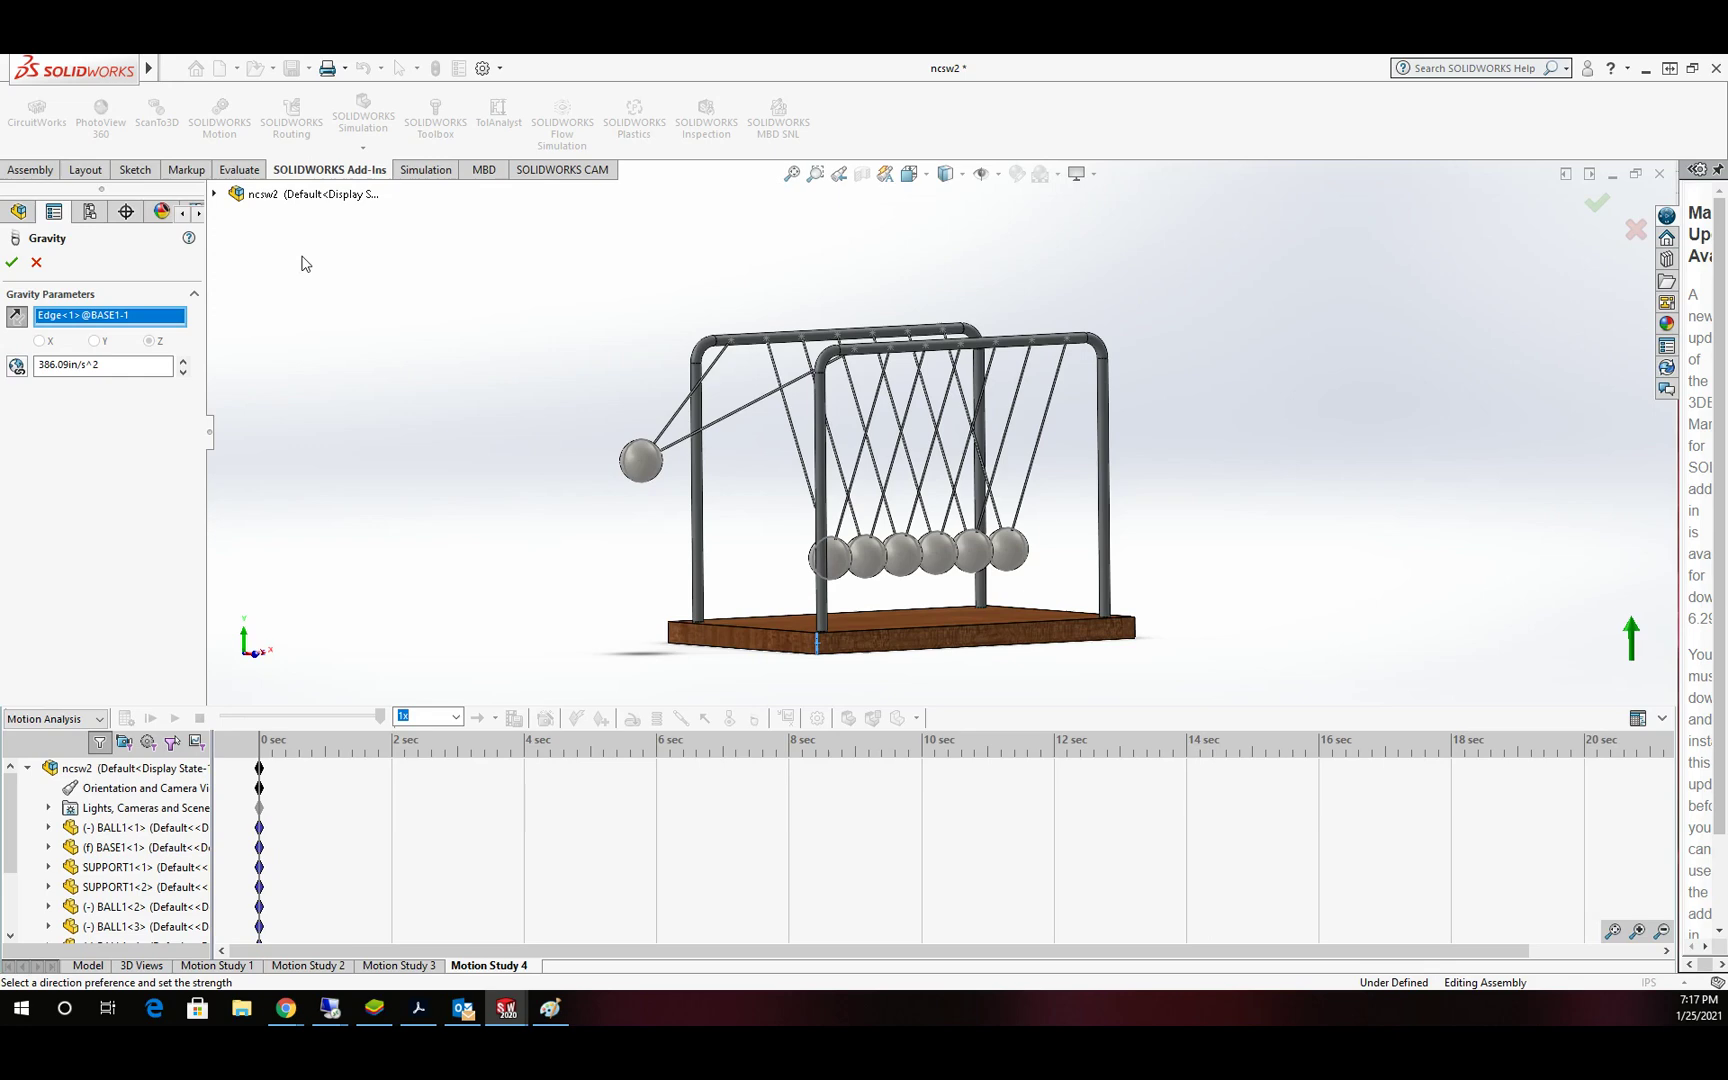
click(22, 318)
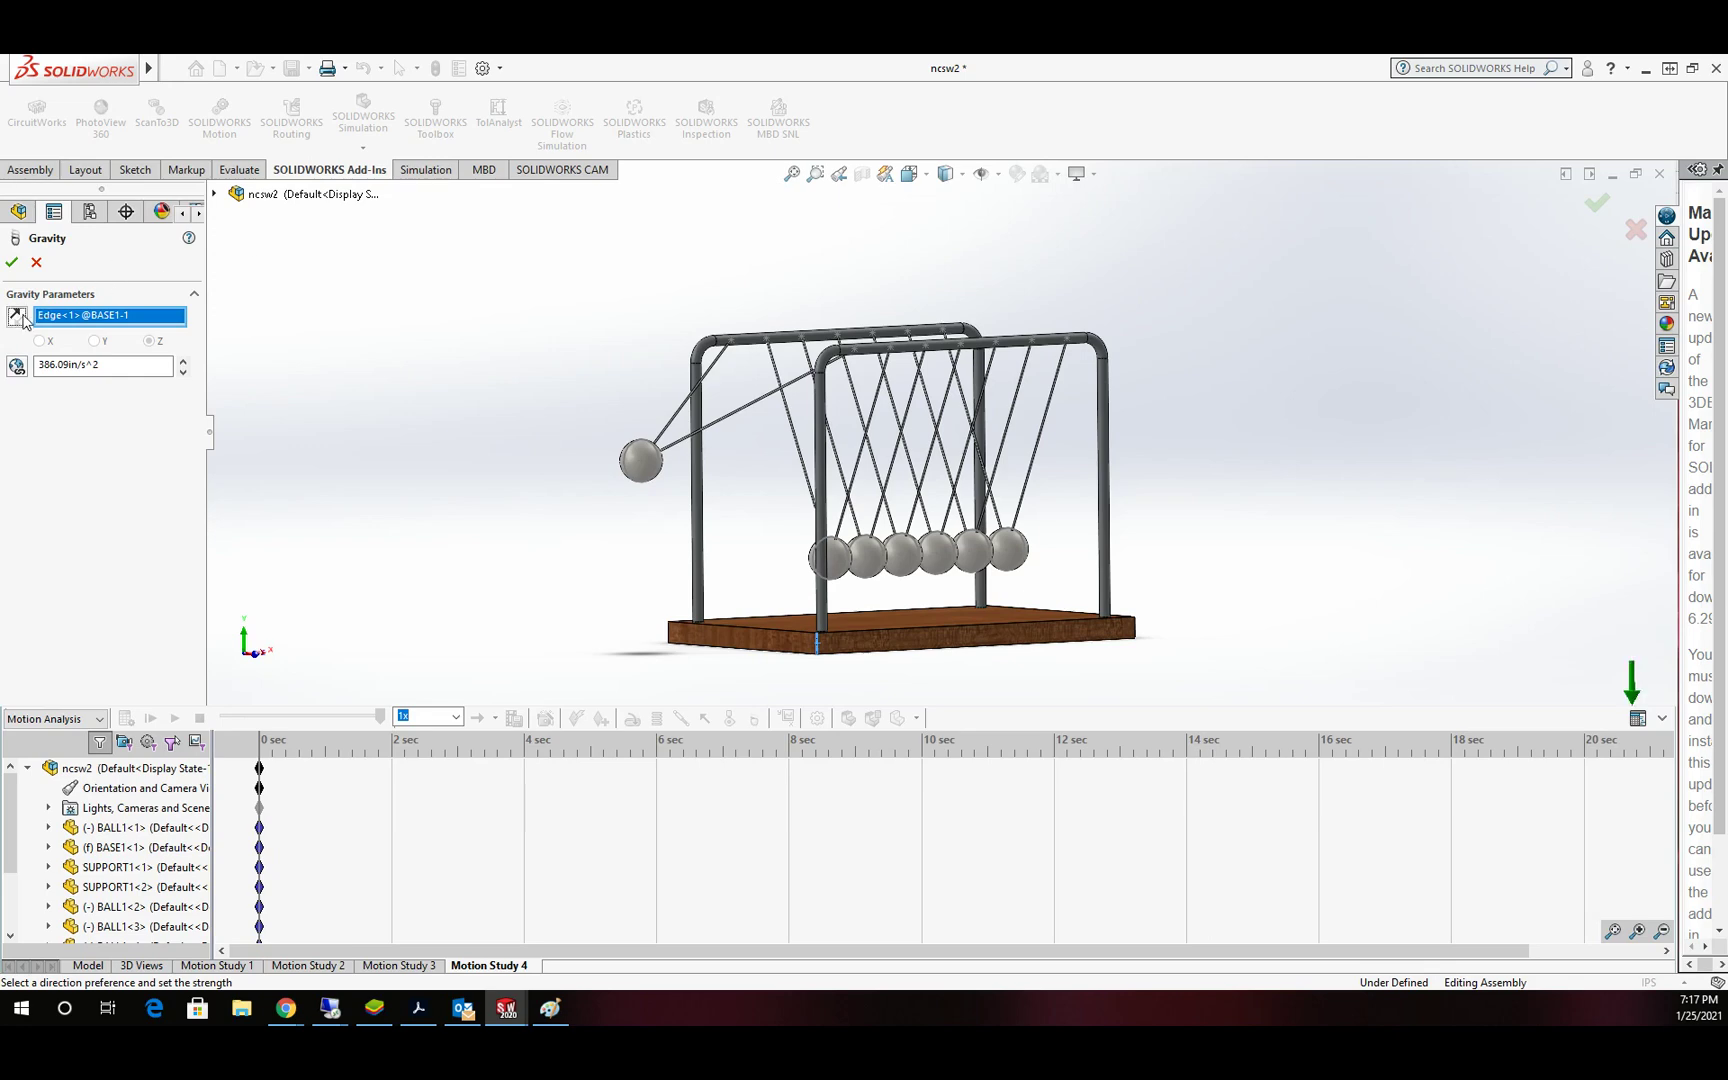
click(12, 262)
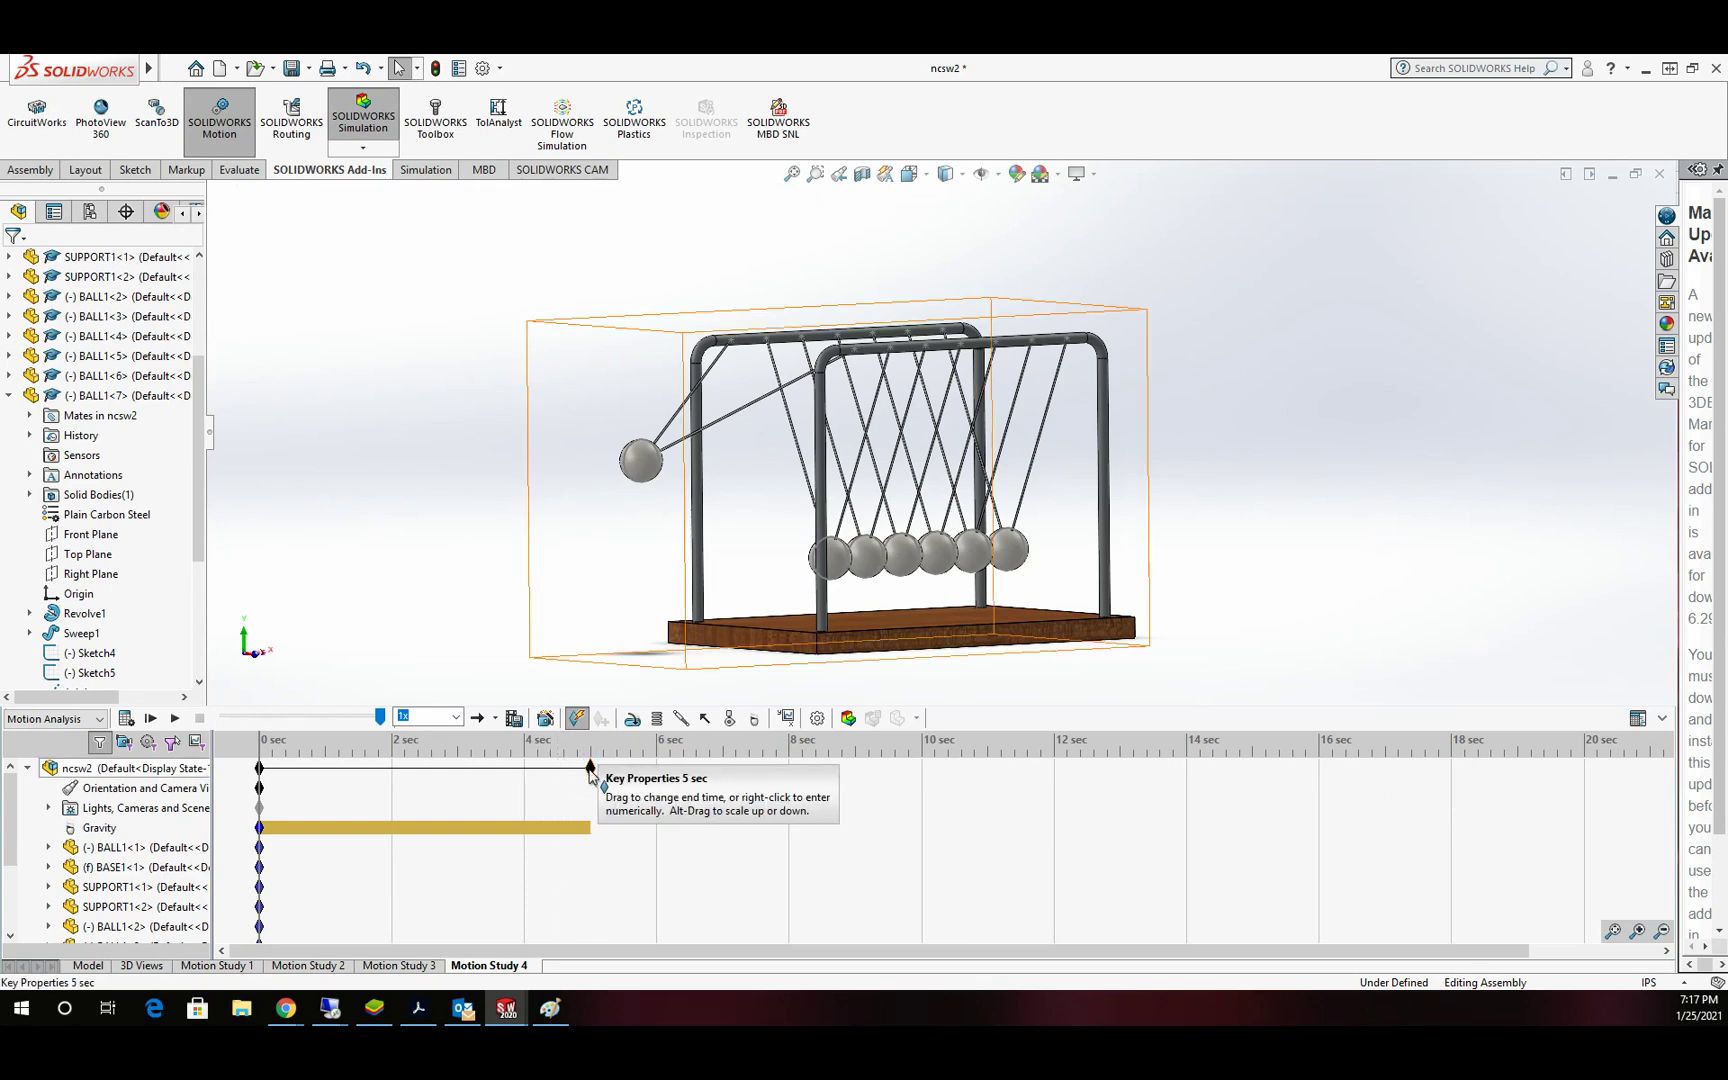
Step: Move the timeline end key from 5 sec back to 4 sec
drag(590, 769, 526, 770)
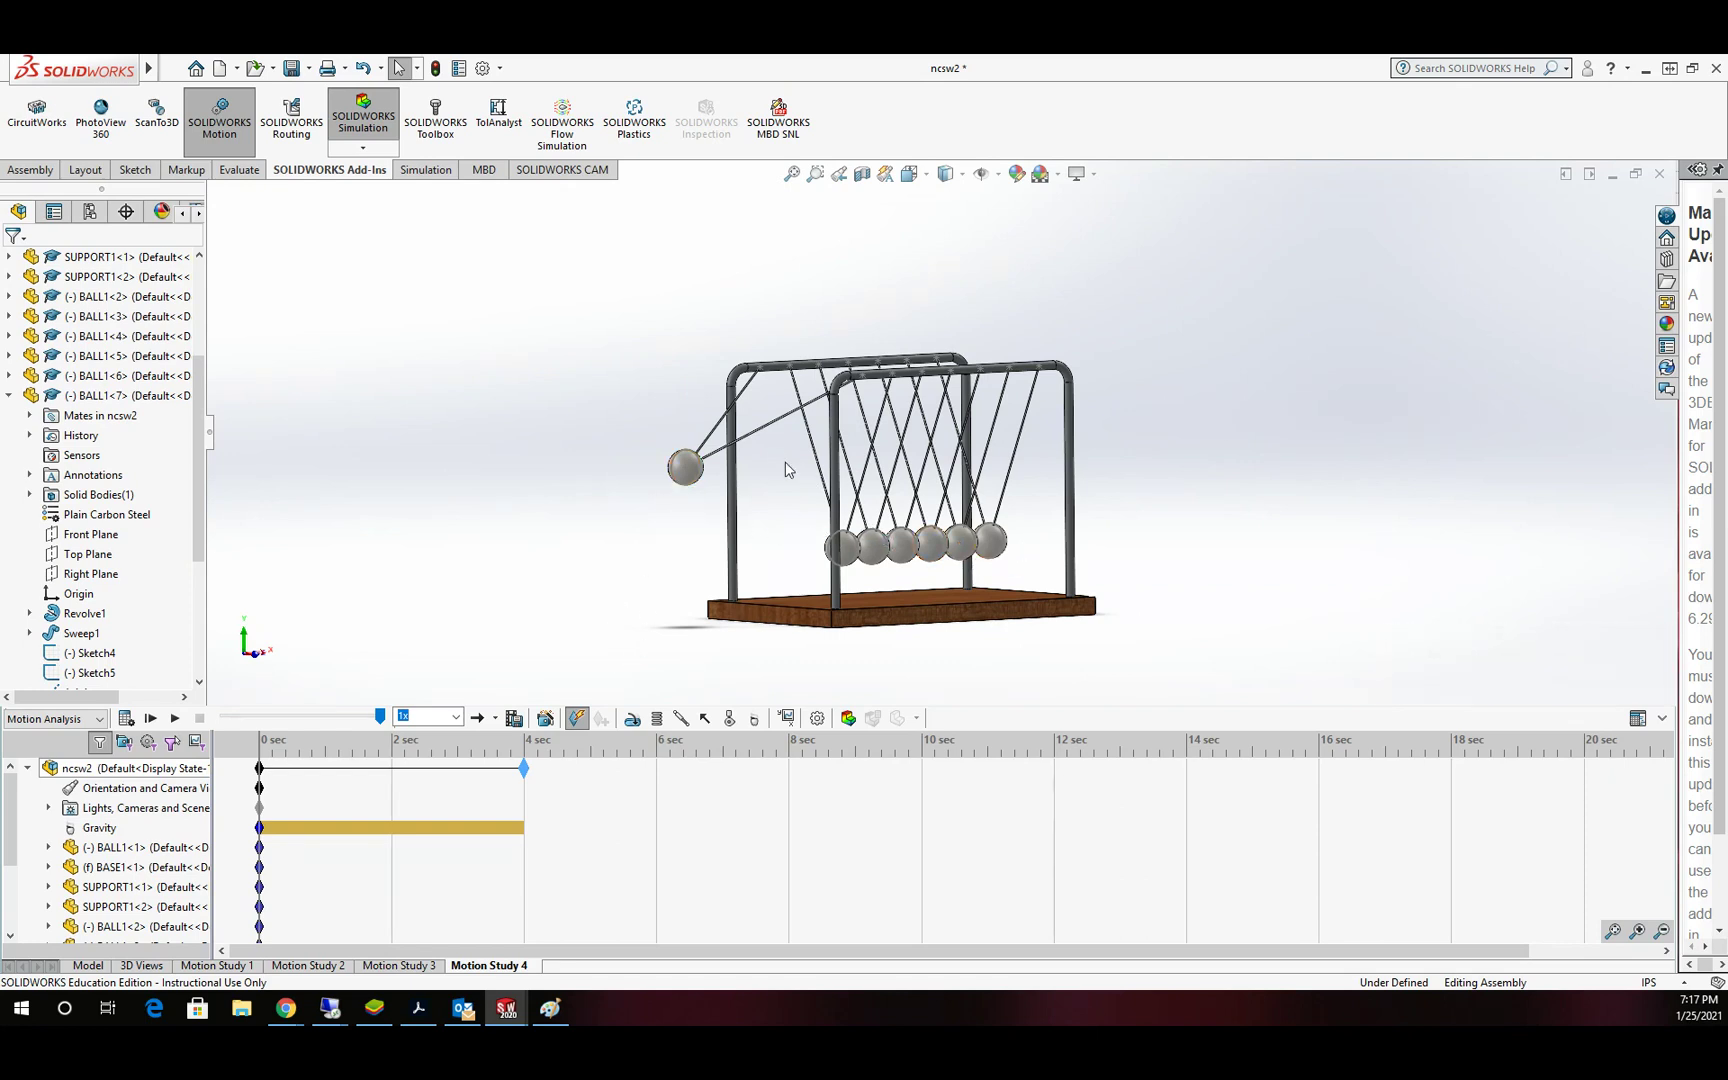
scroll(785, 468, down, 2)
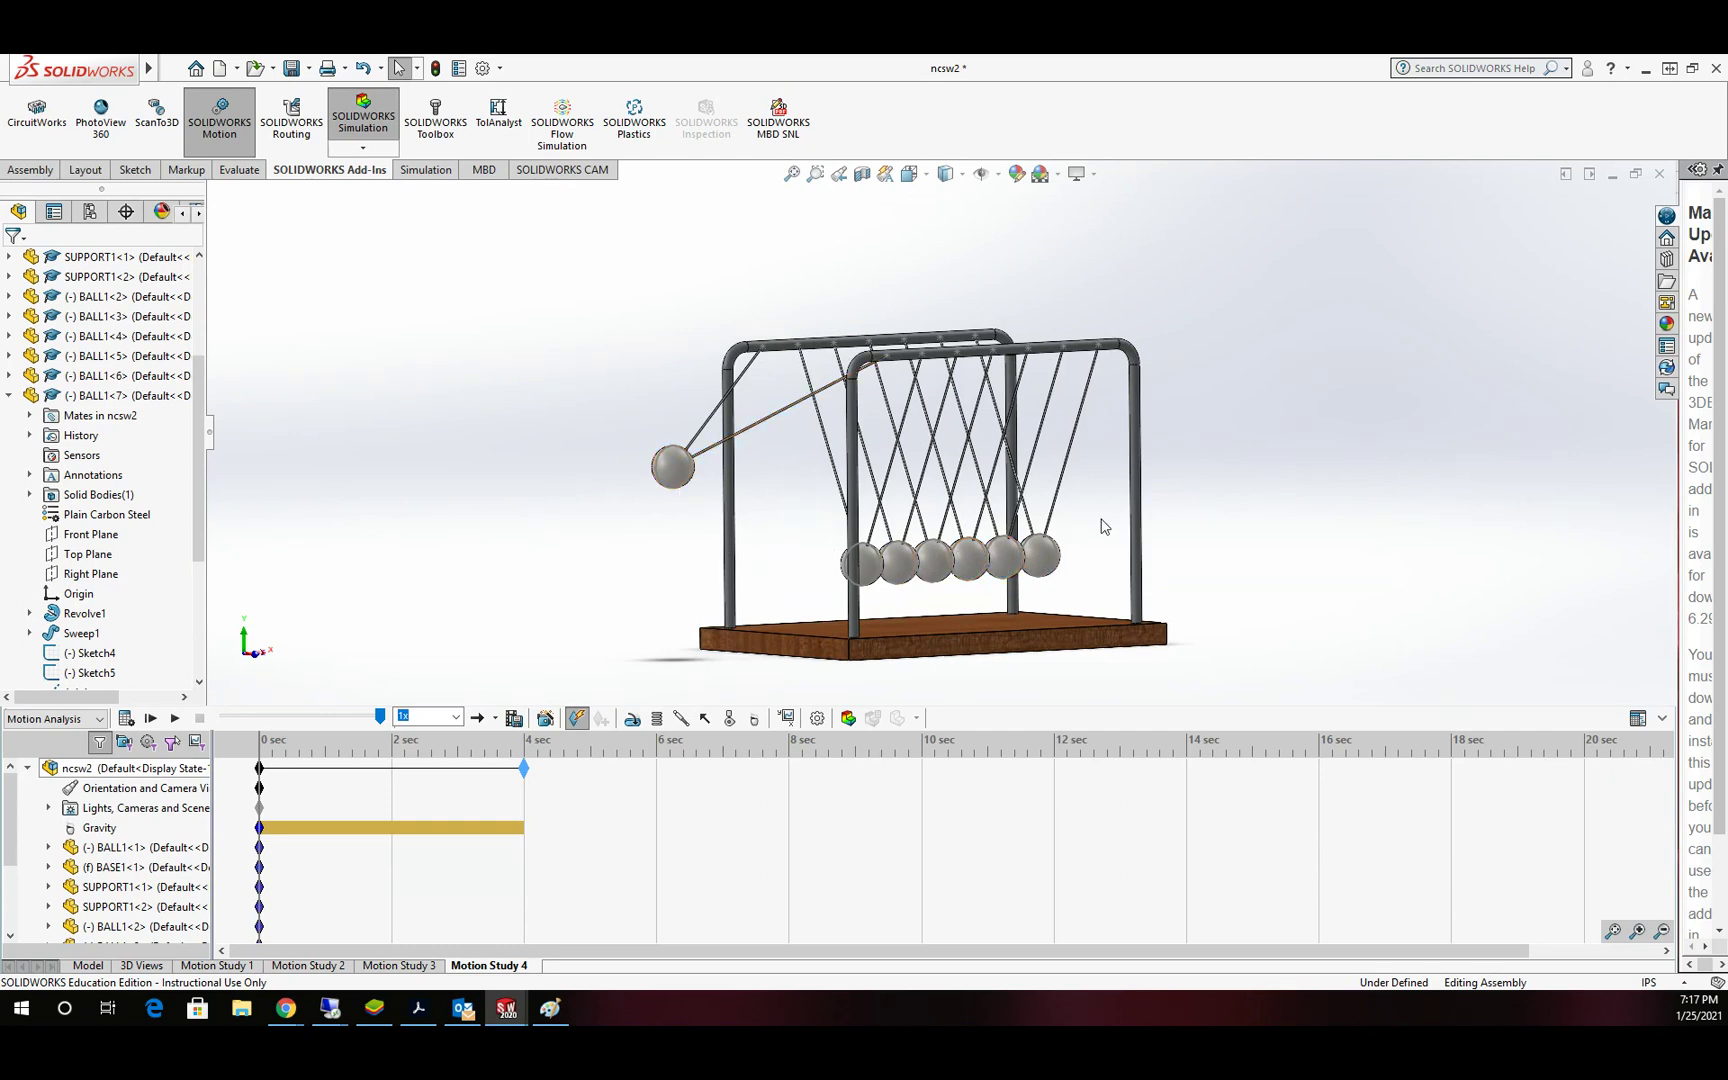
scroll(1104, 527, down, 2)
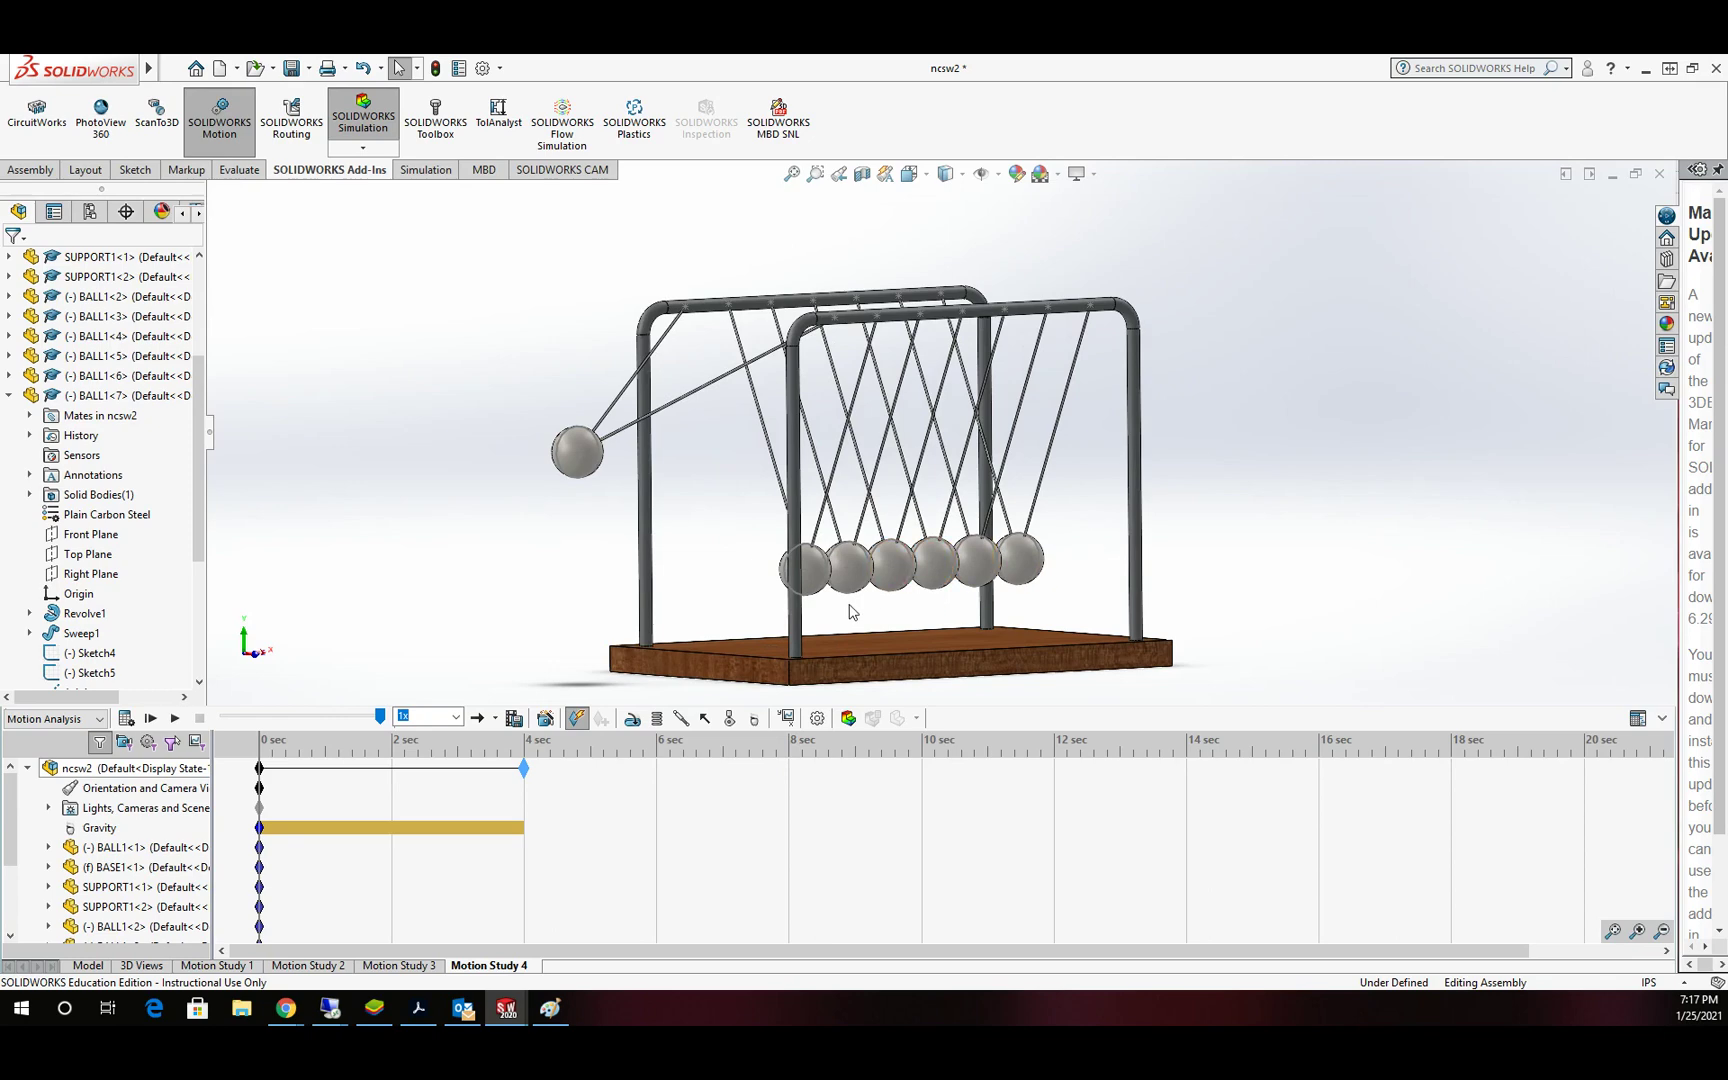
Step: Start a solid-body contact and select all seven balls, including the swung-out one
click(730, 720)
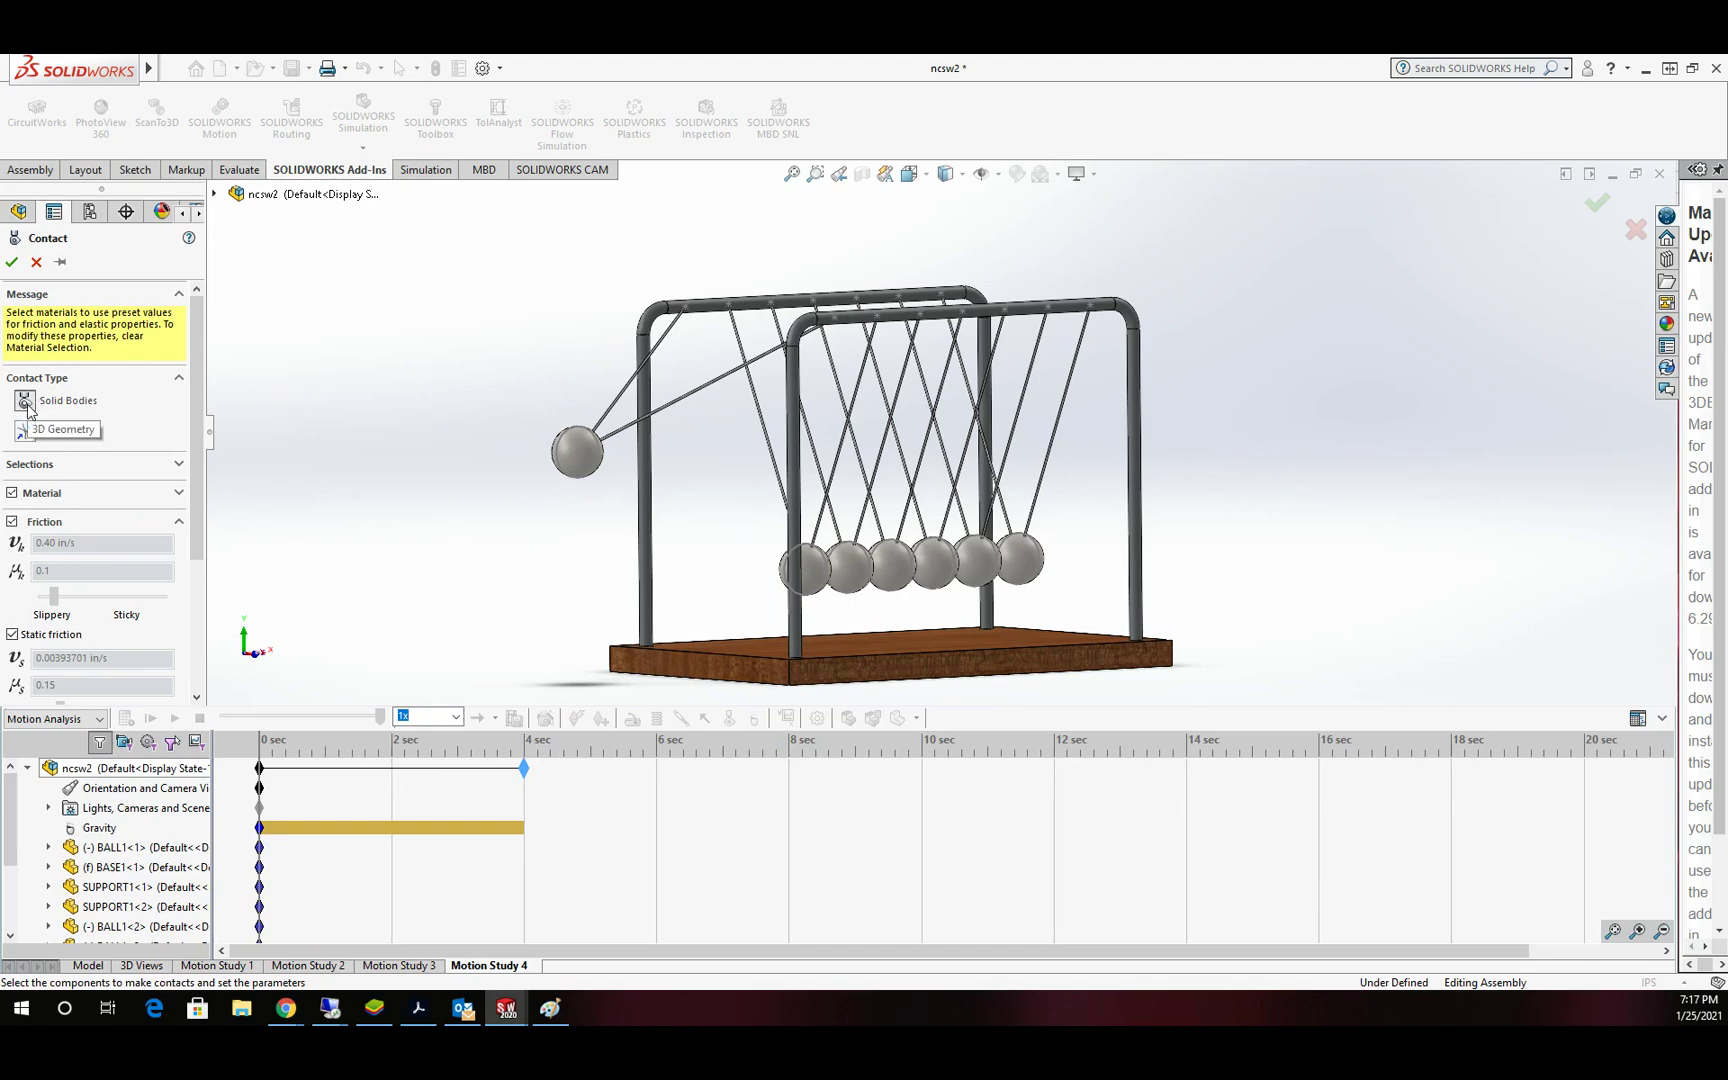
click(585, 461)
click(820, 577)
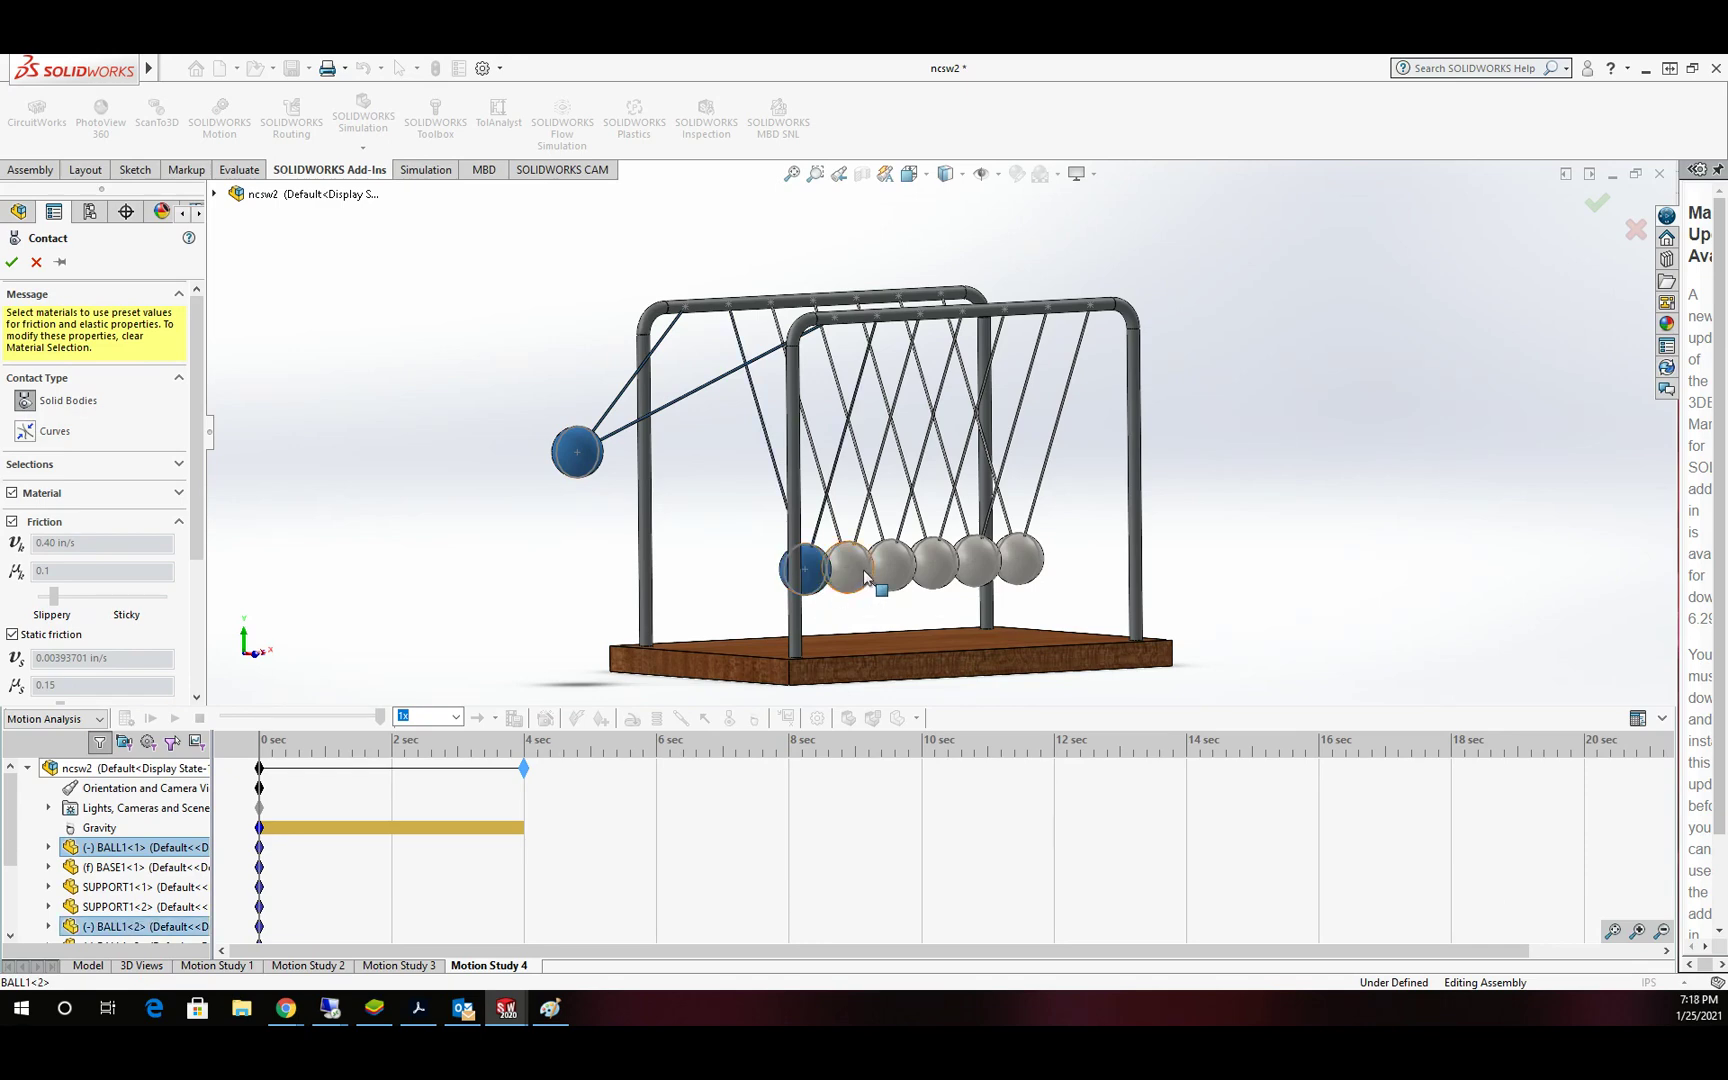
click(862, 575)
click(914, 574)
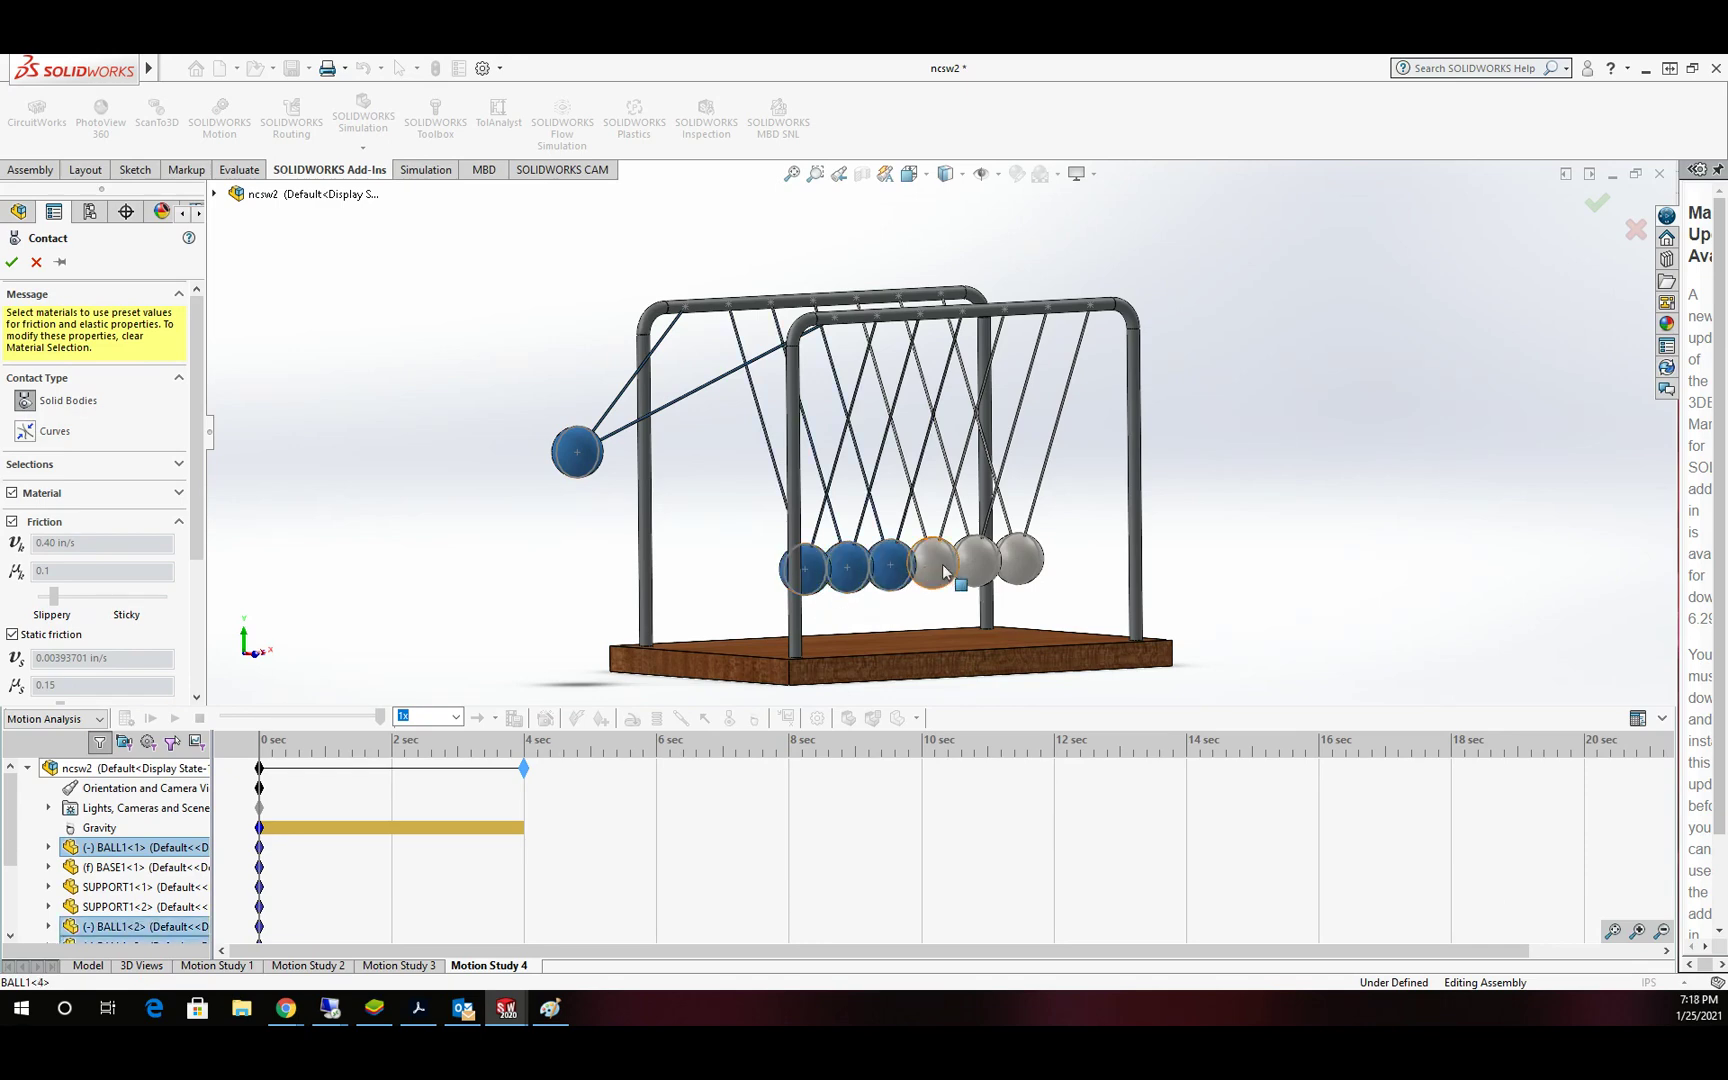
click(930, 566)
click(973, 563)
click(1027, 563)
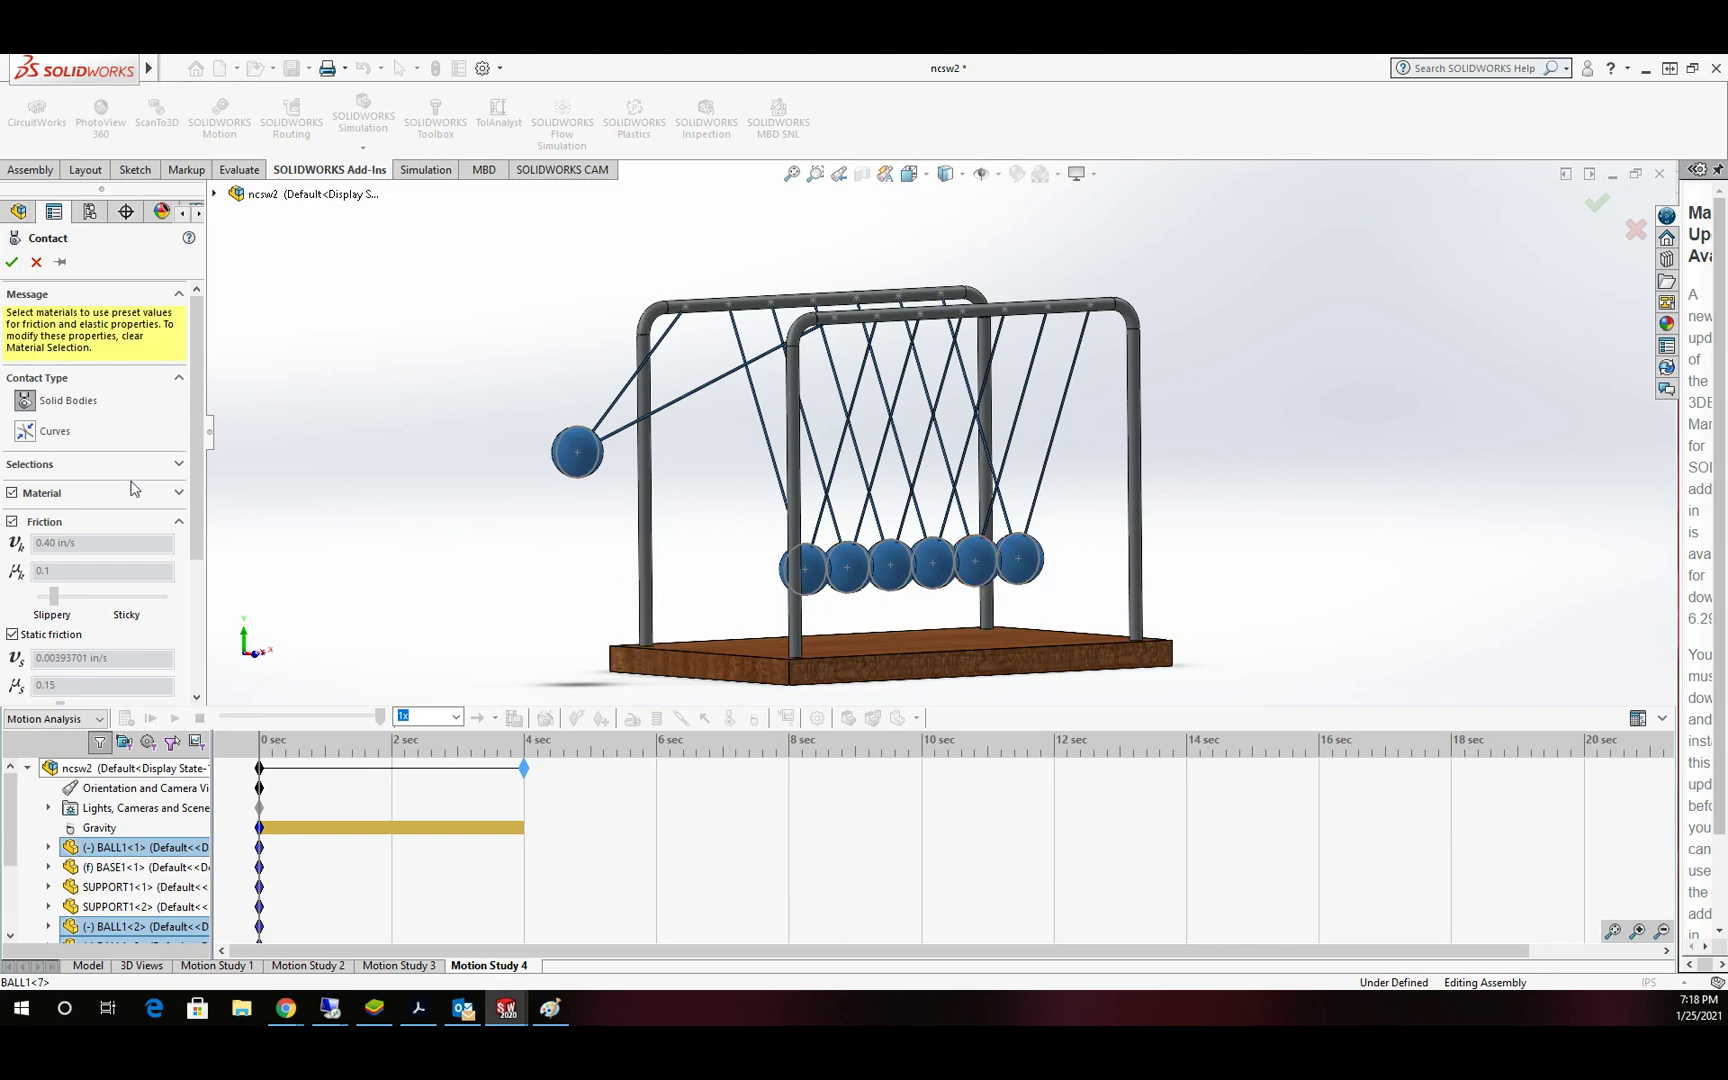
Step: Turn off Material and Friction, set restitution coefficient to 1, and confirm the contact
click(12, 493)
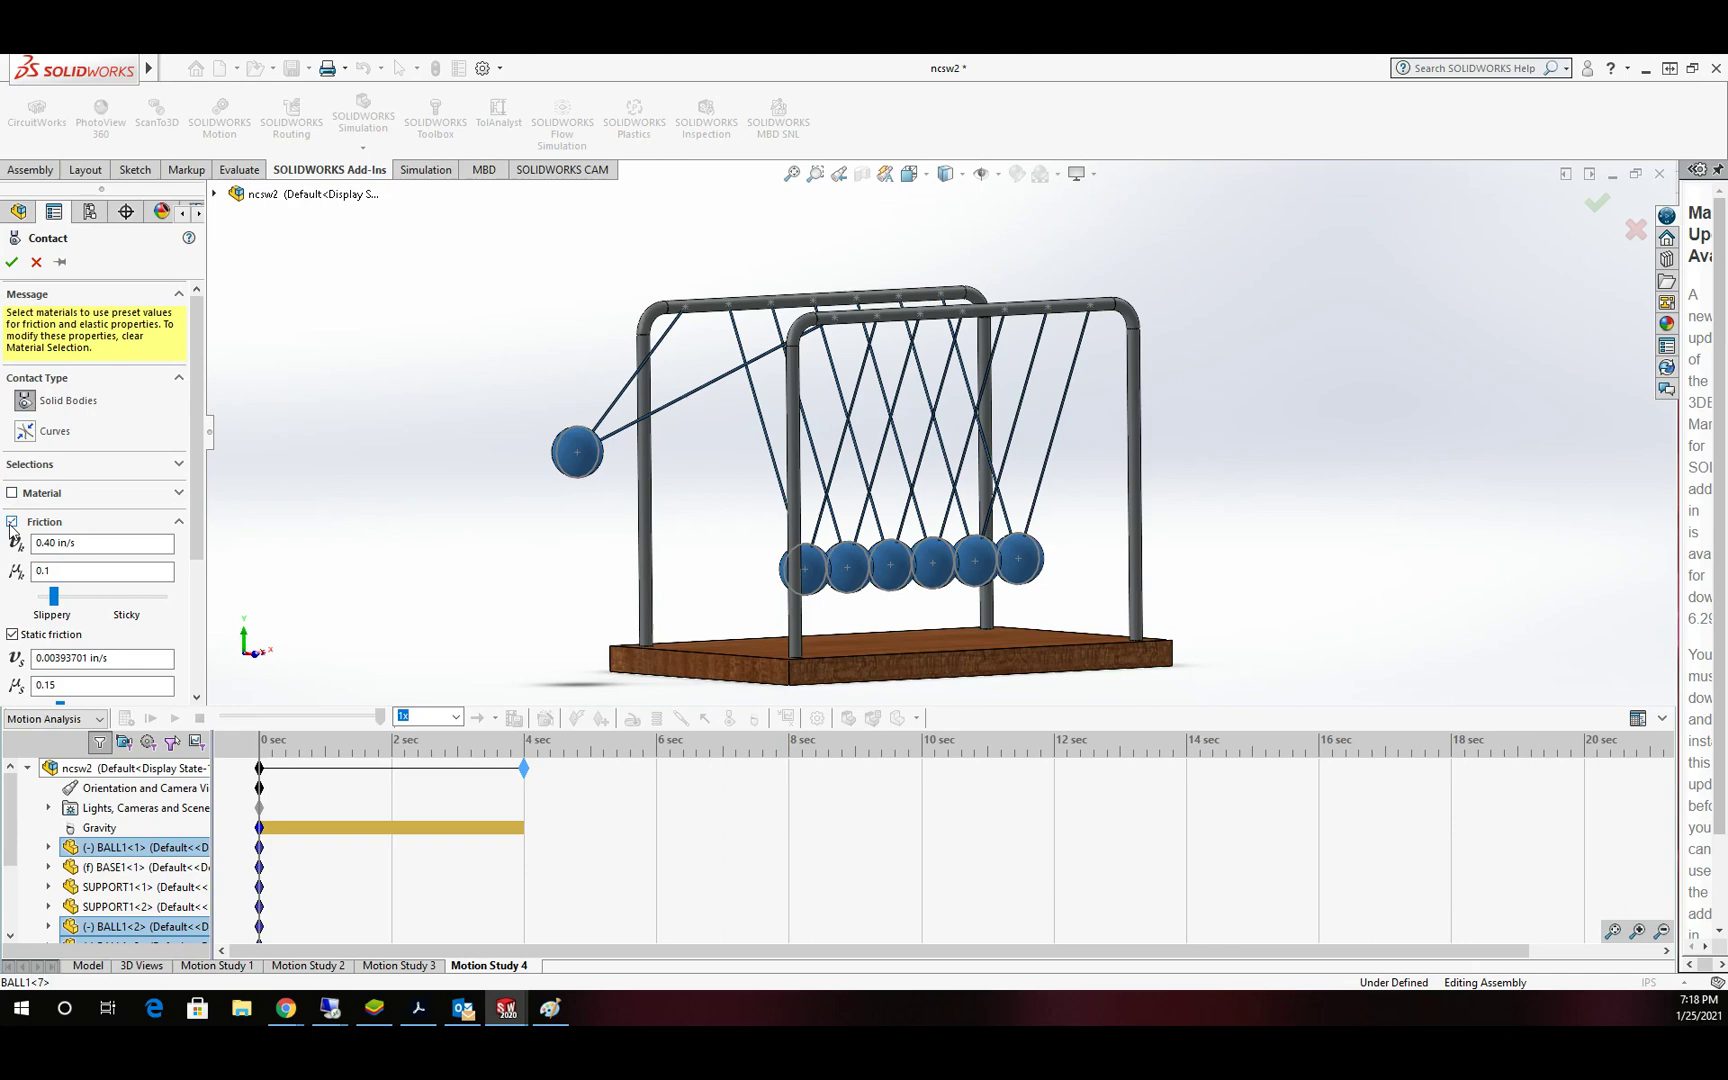
click(12, 522)
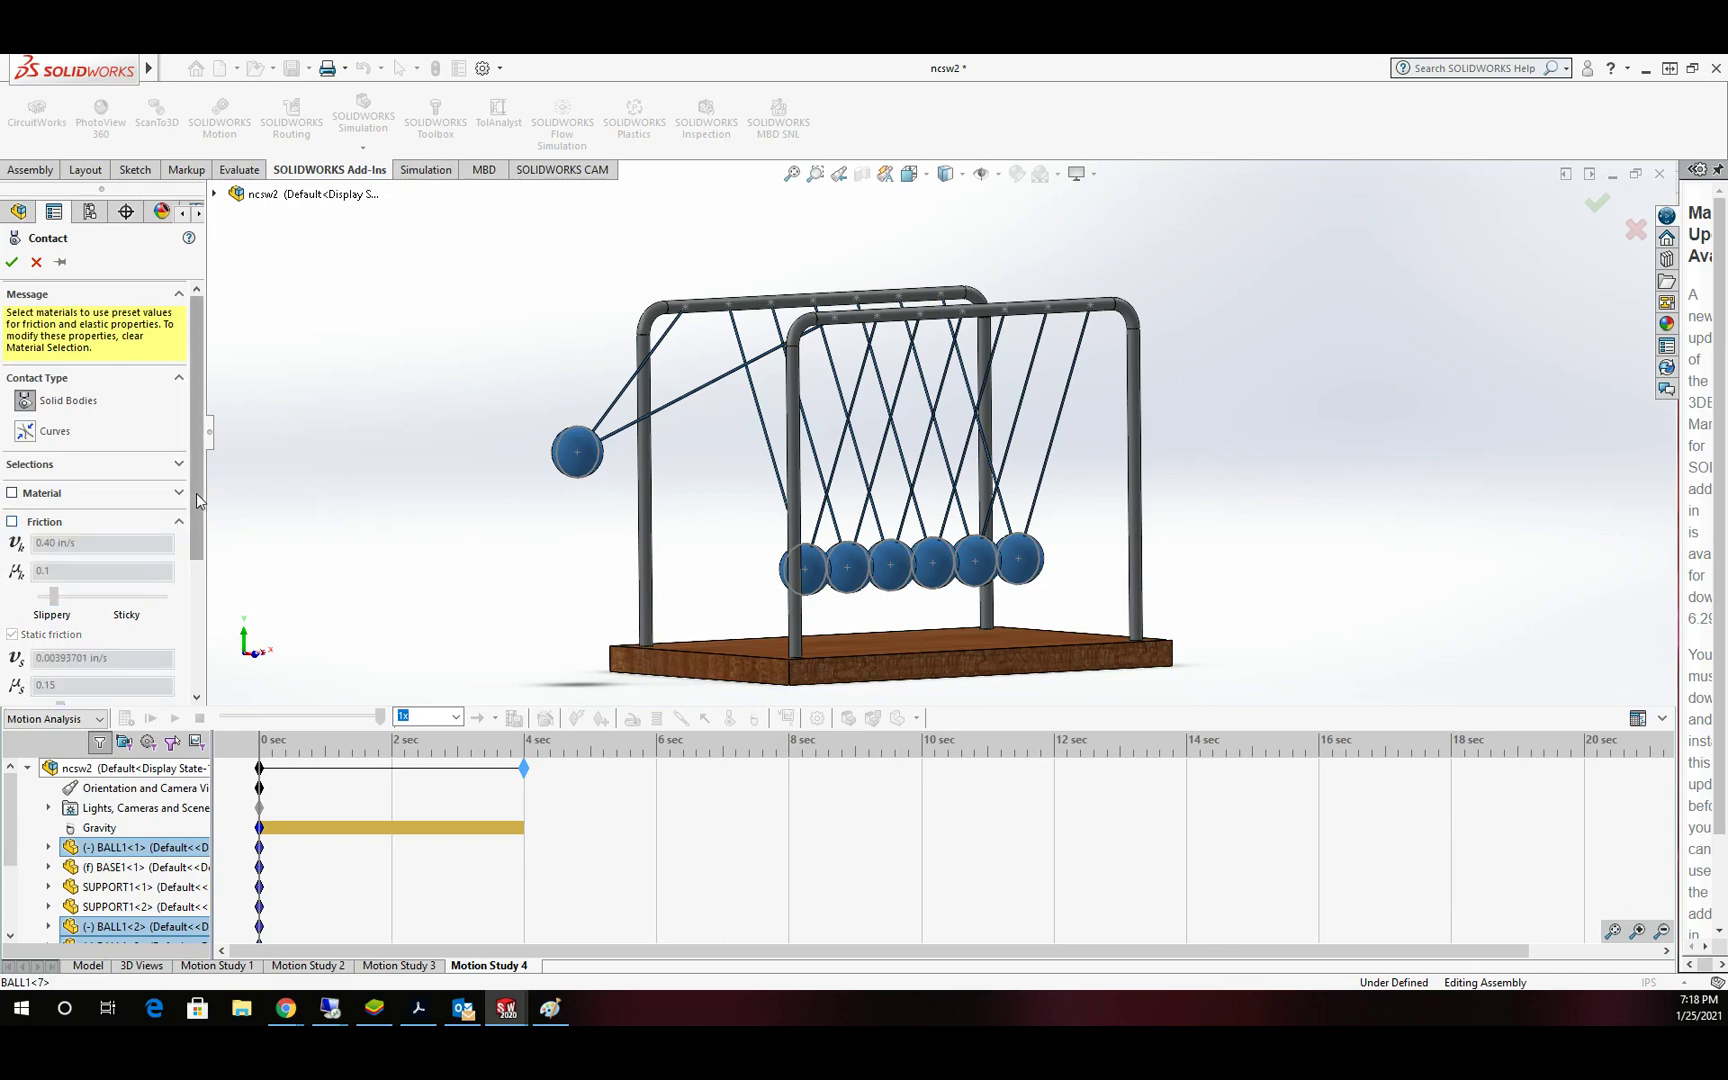
drag(196, 493, 194, 620)
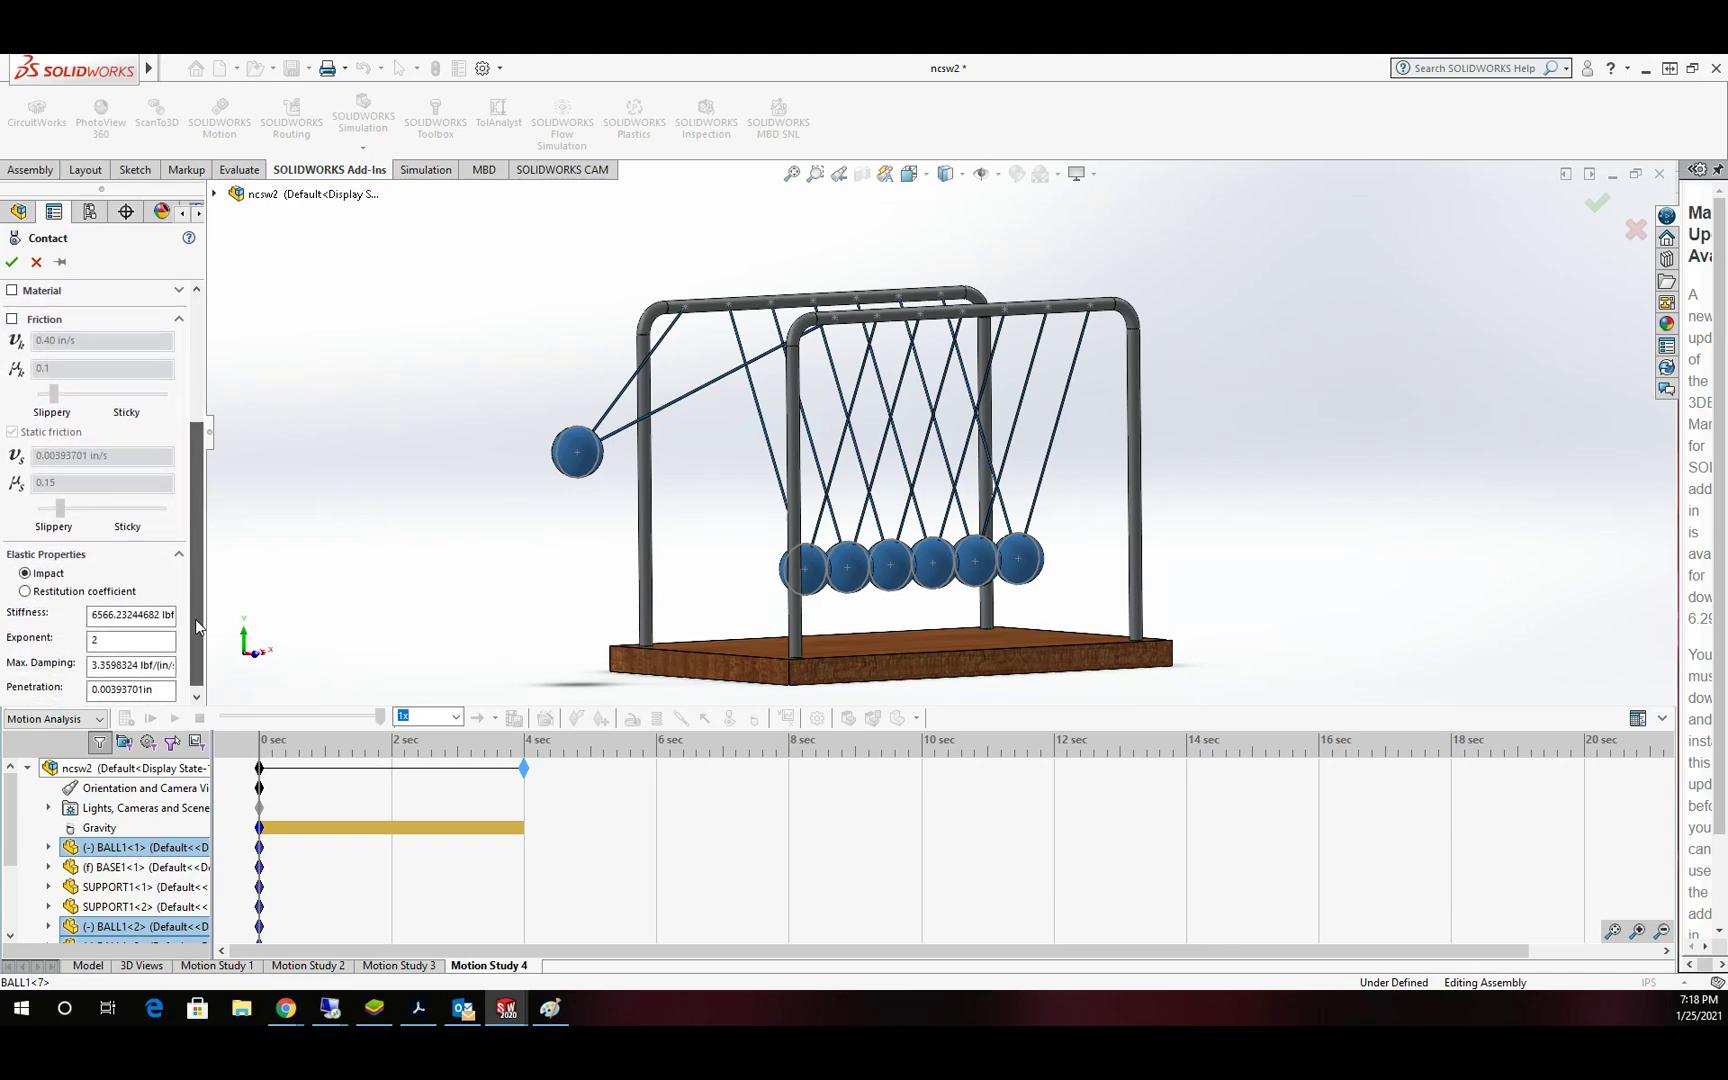
click(25, 592)
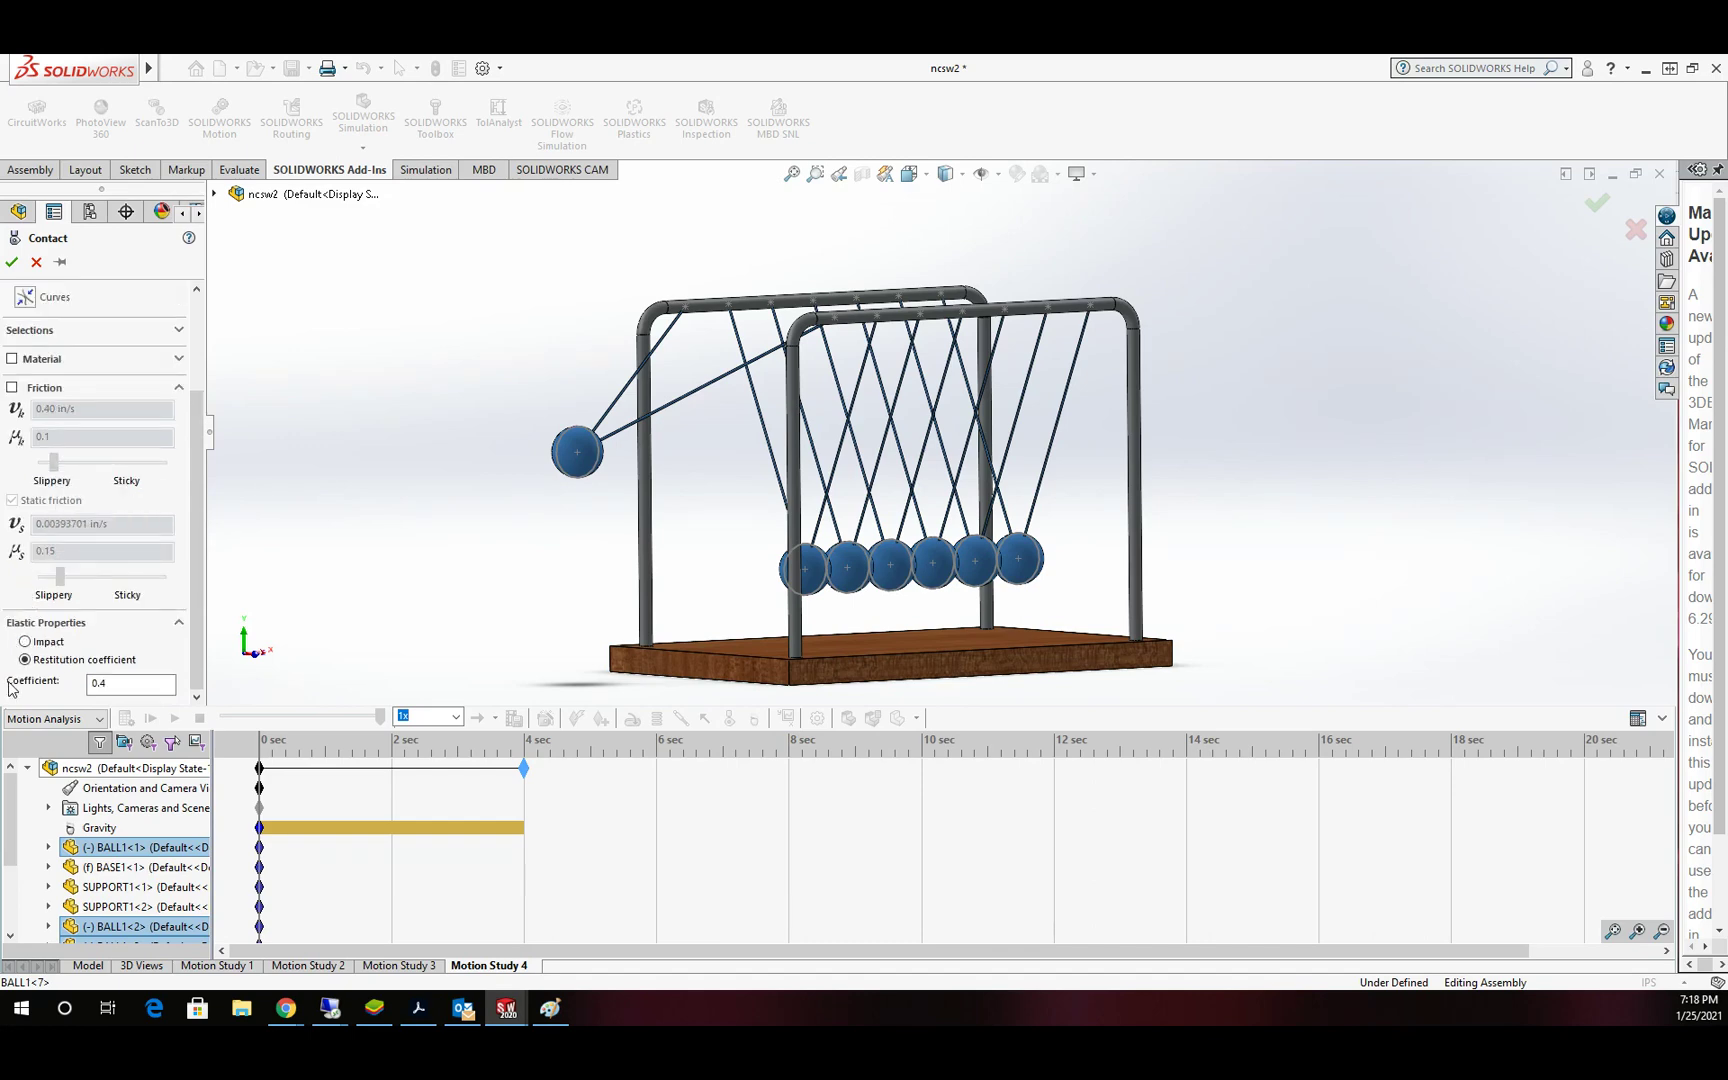
drag(123, 690, 55, 682)
text(1)
click(13, 263)
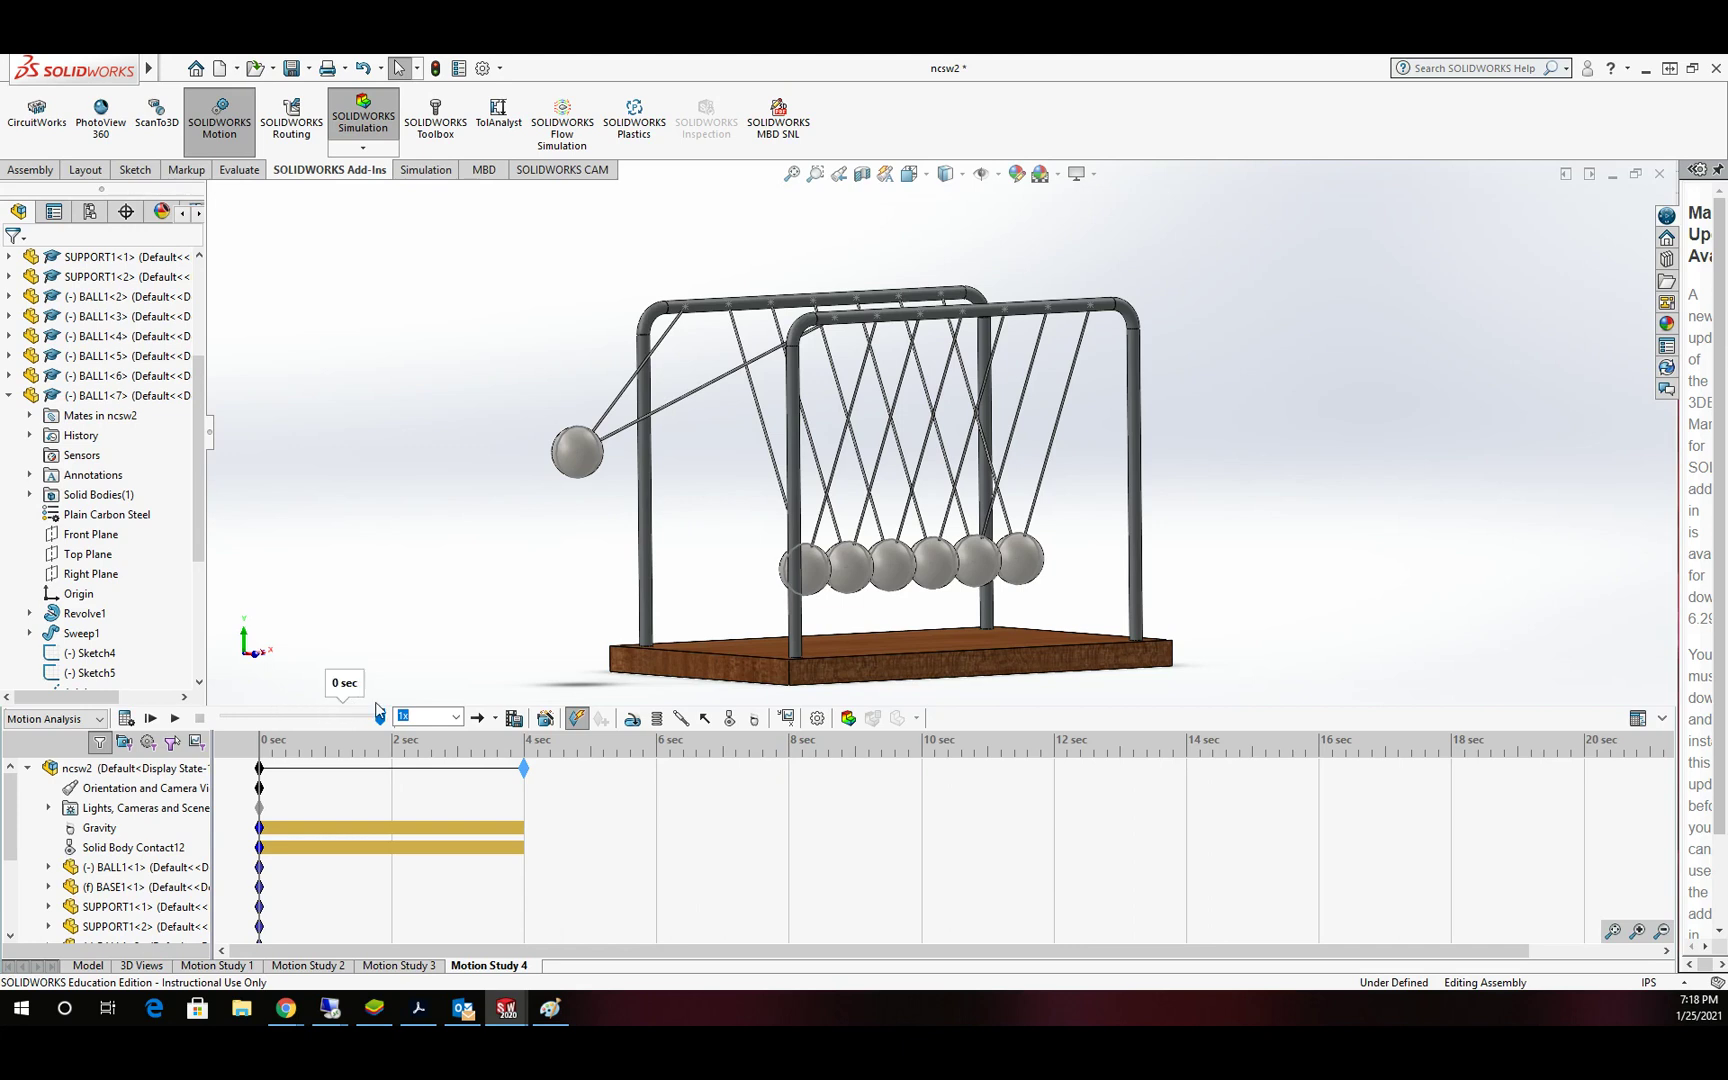
Step: Set the Motion Analysis frame rate to 1000 frames per second in Motion Study Properties
click(819, 720)
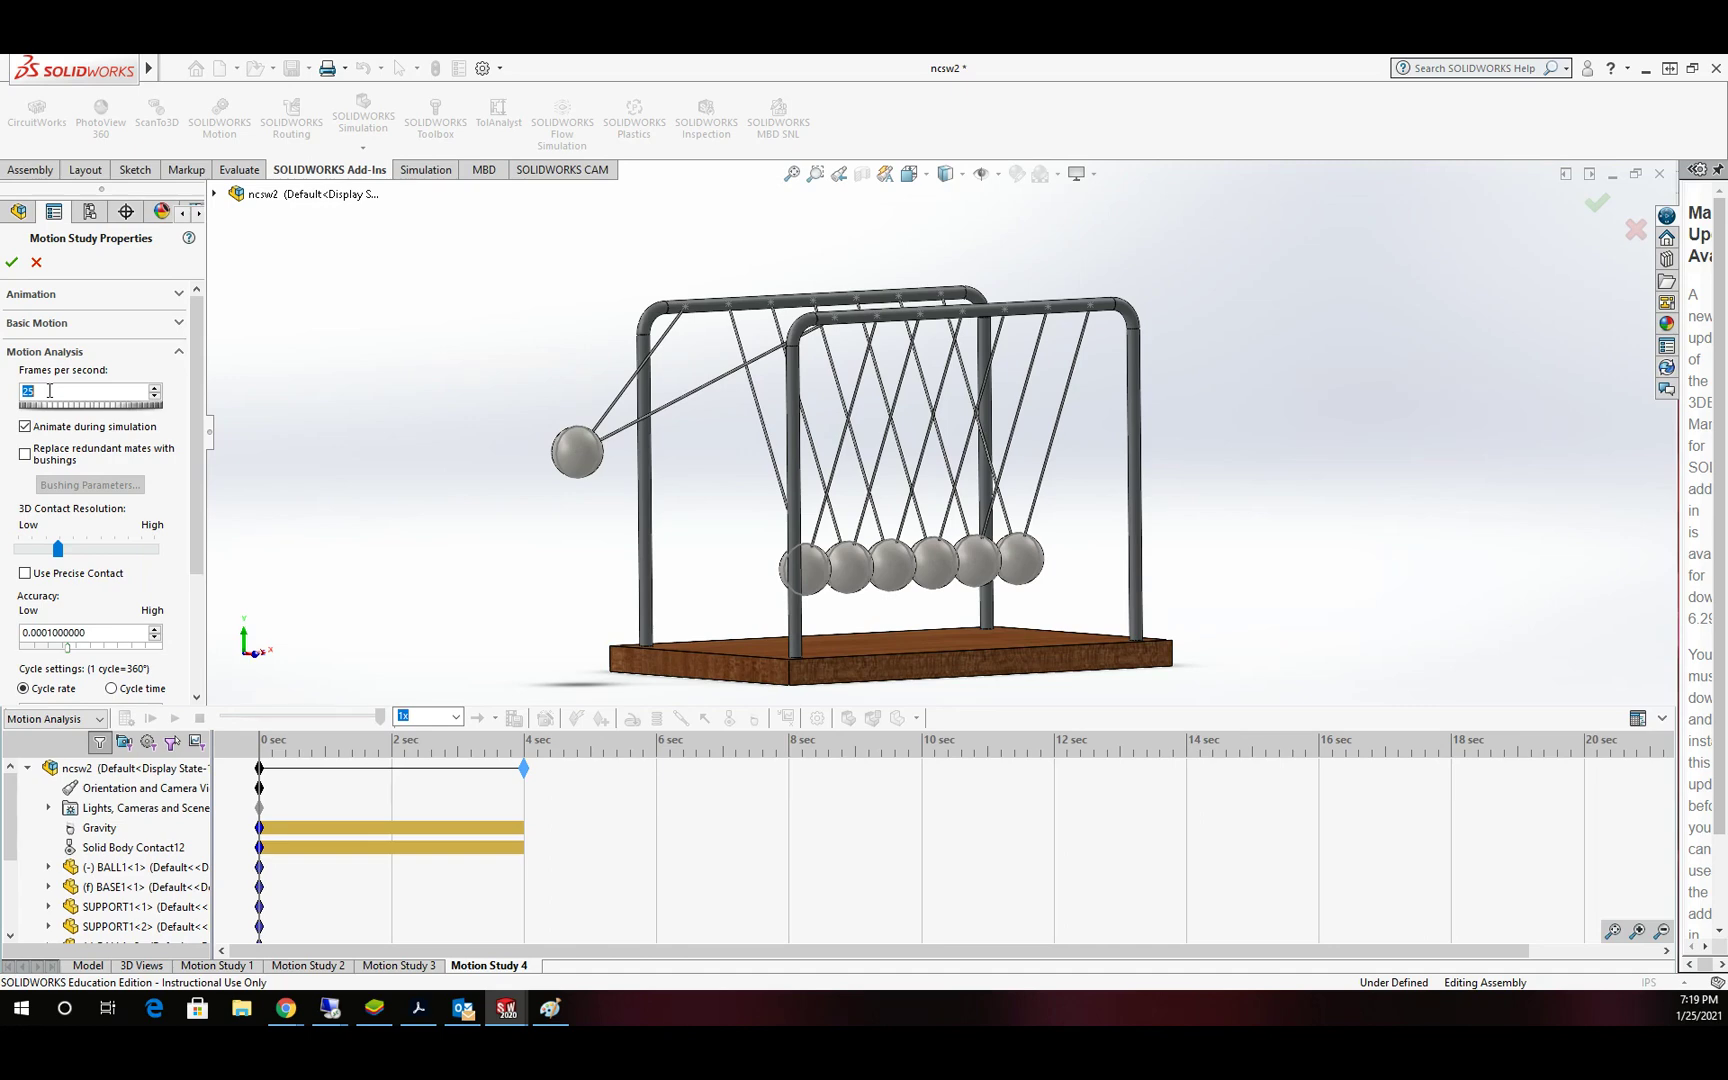
text(1000)
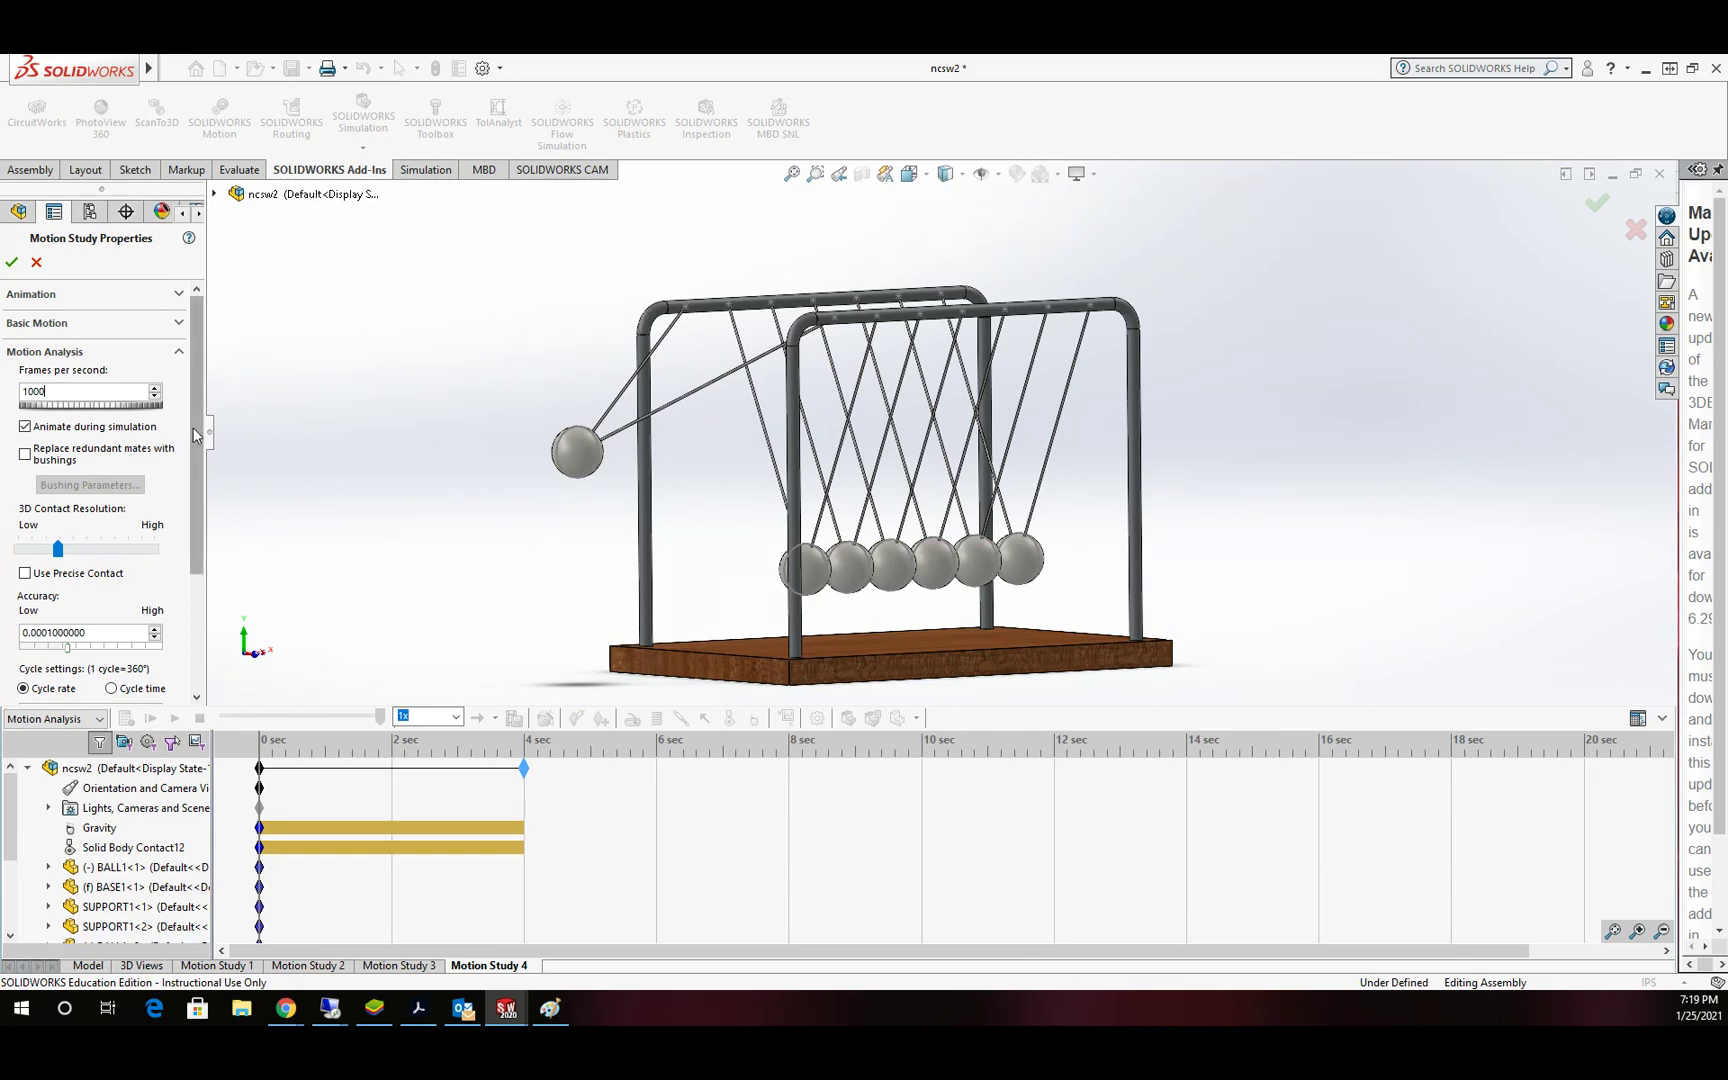
drag(196, 433, 190, 526)
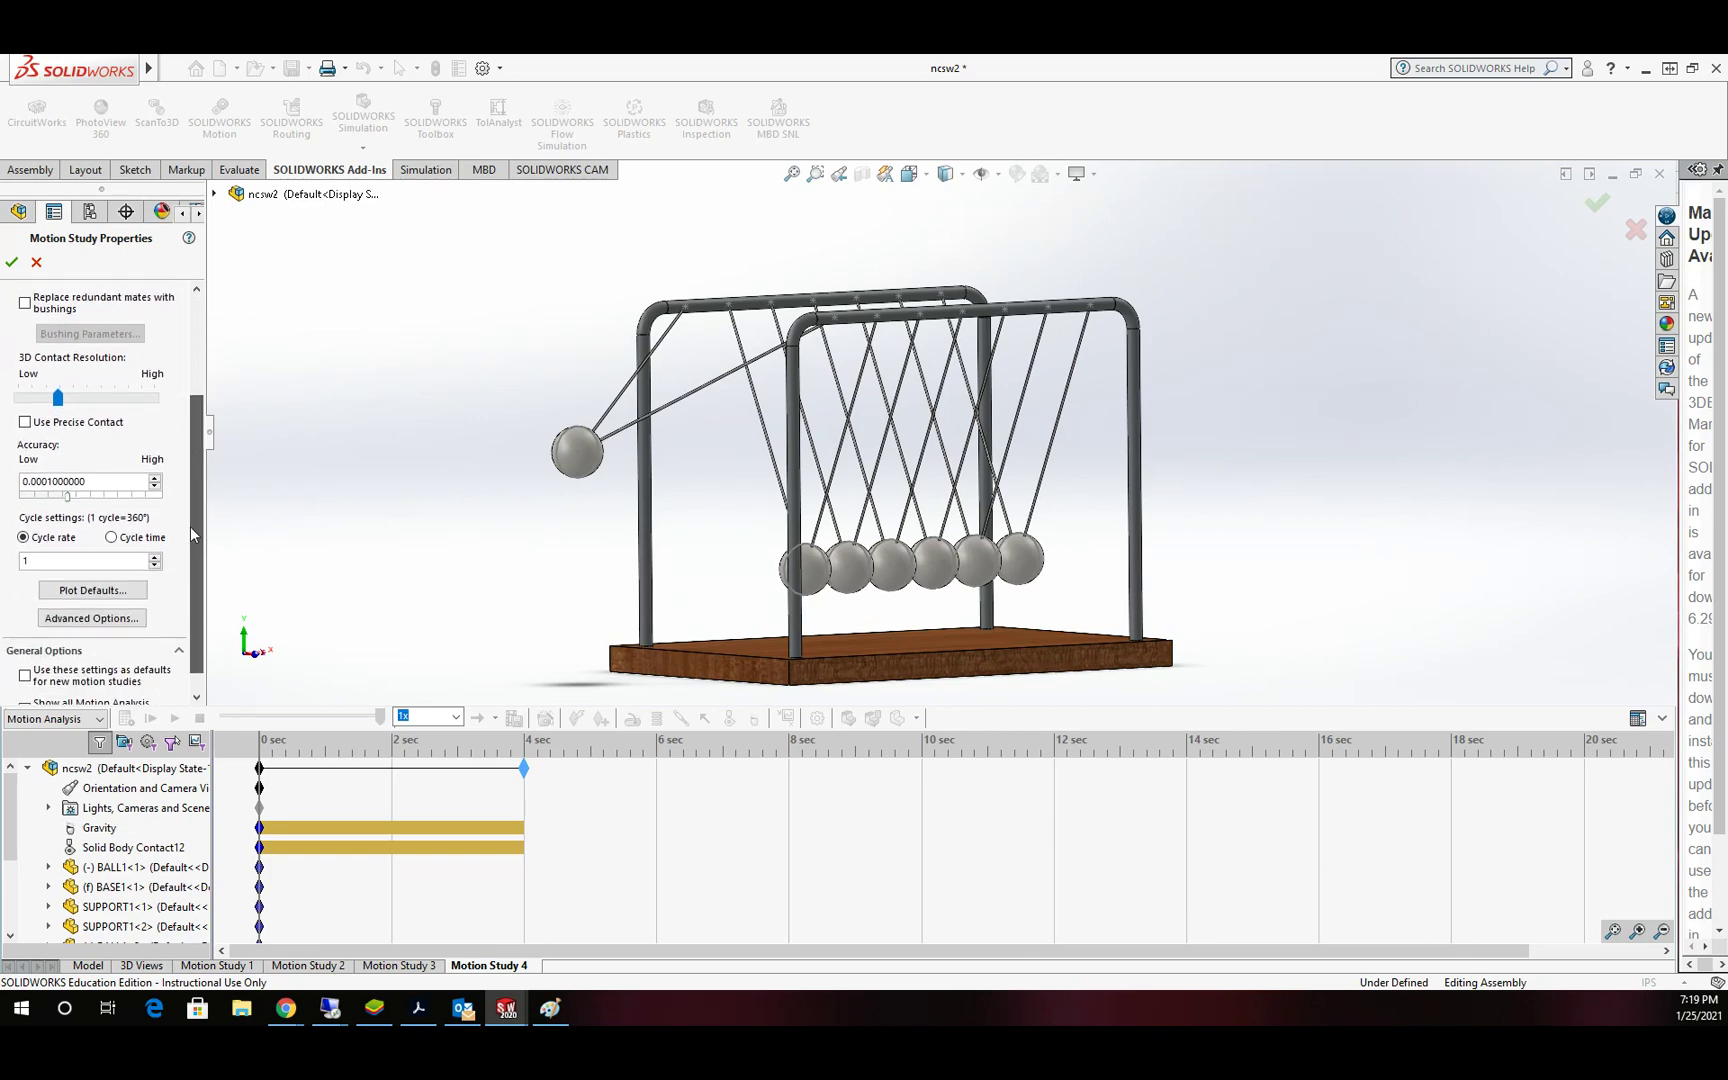
Step: Set the advanced options' integrator type to SI2_GSTIFF and accept them
click(104, 620)
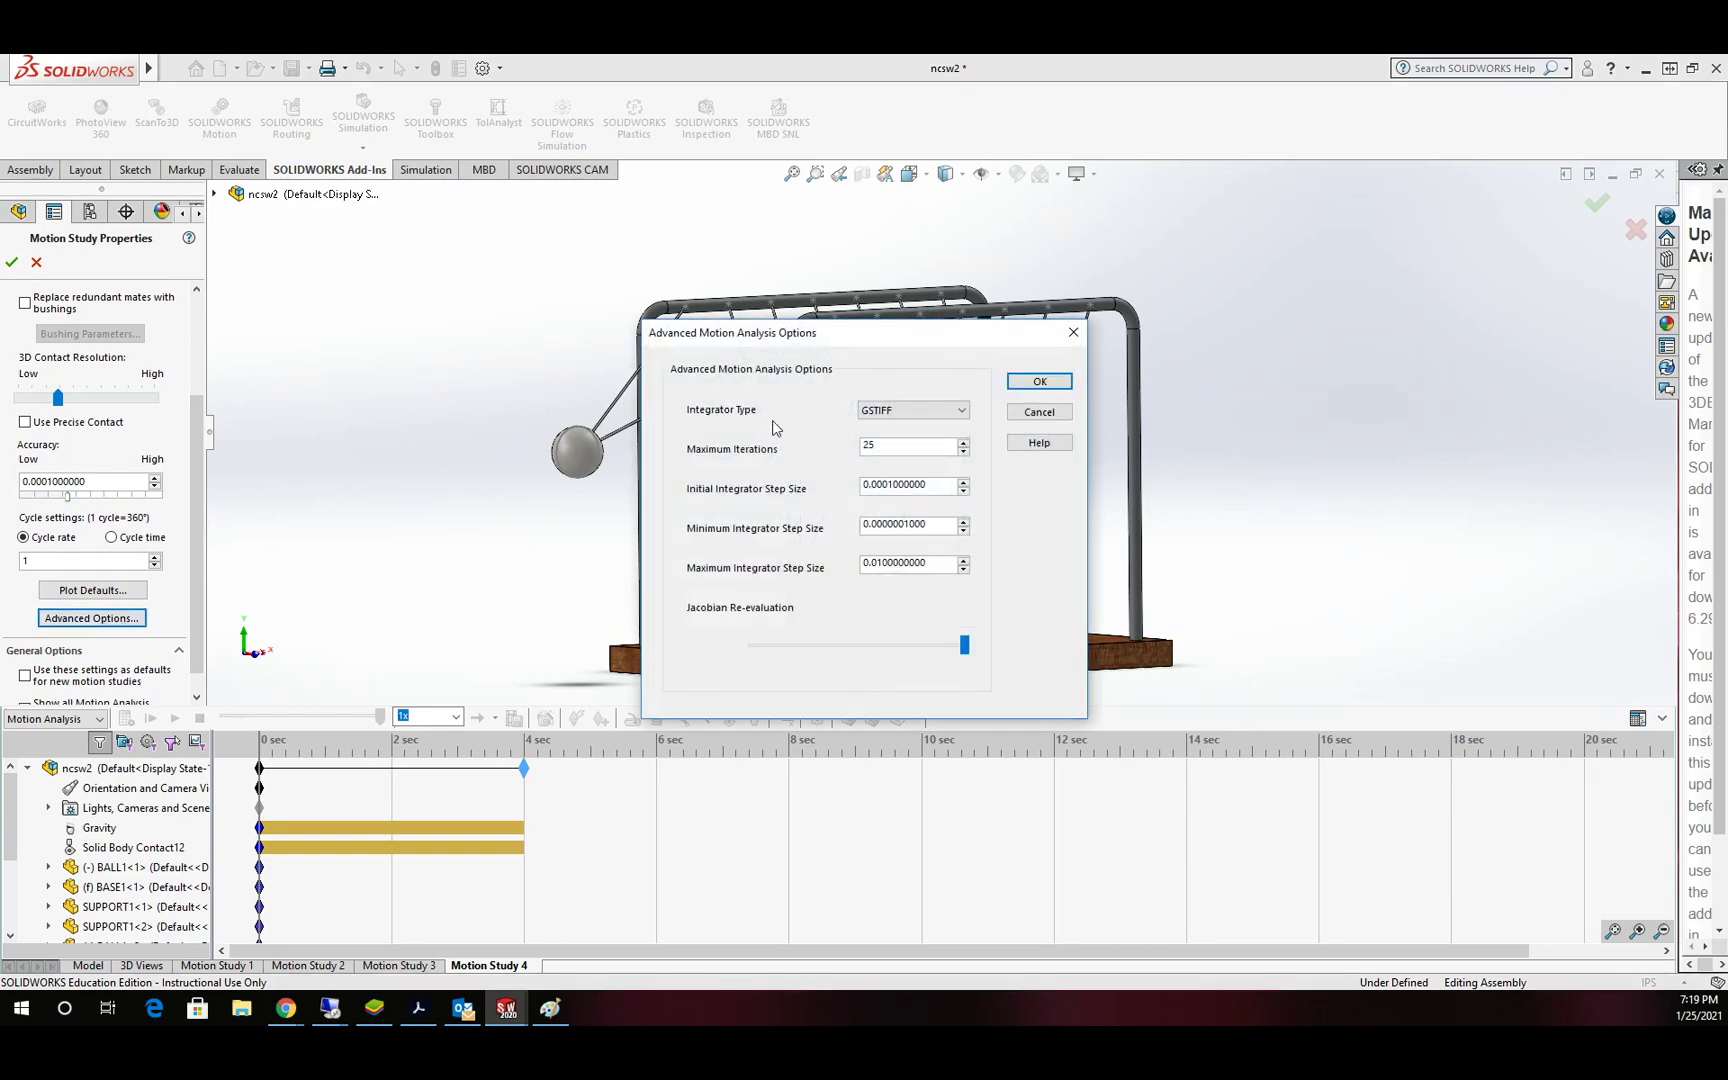
click(950, 415)
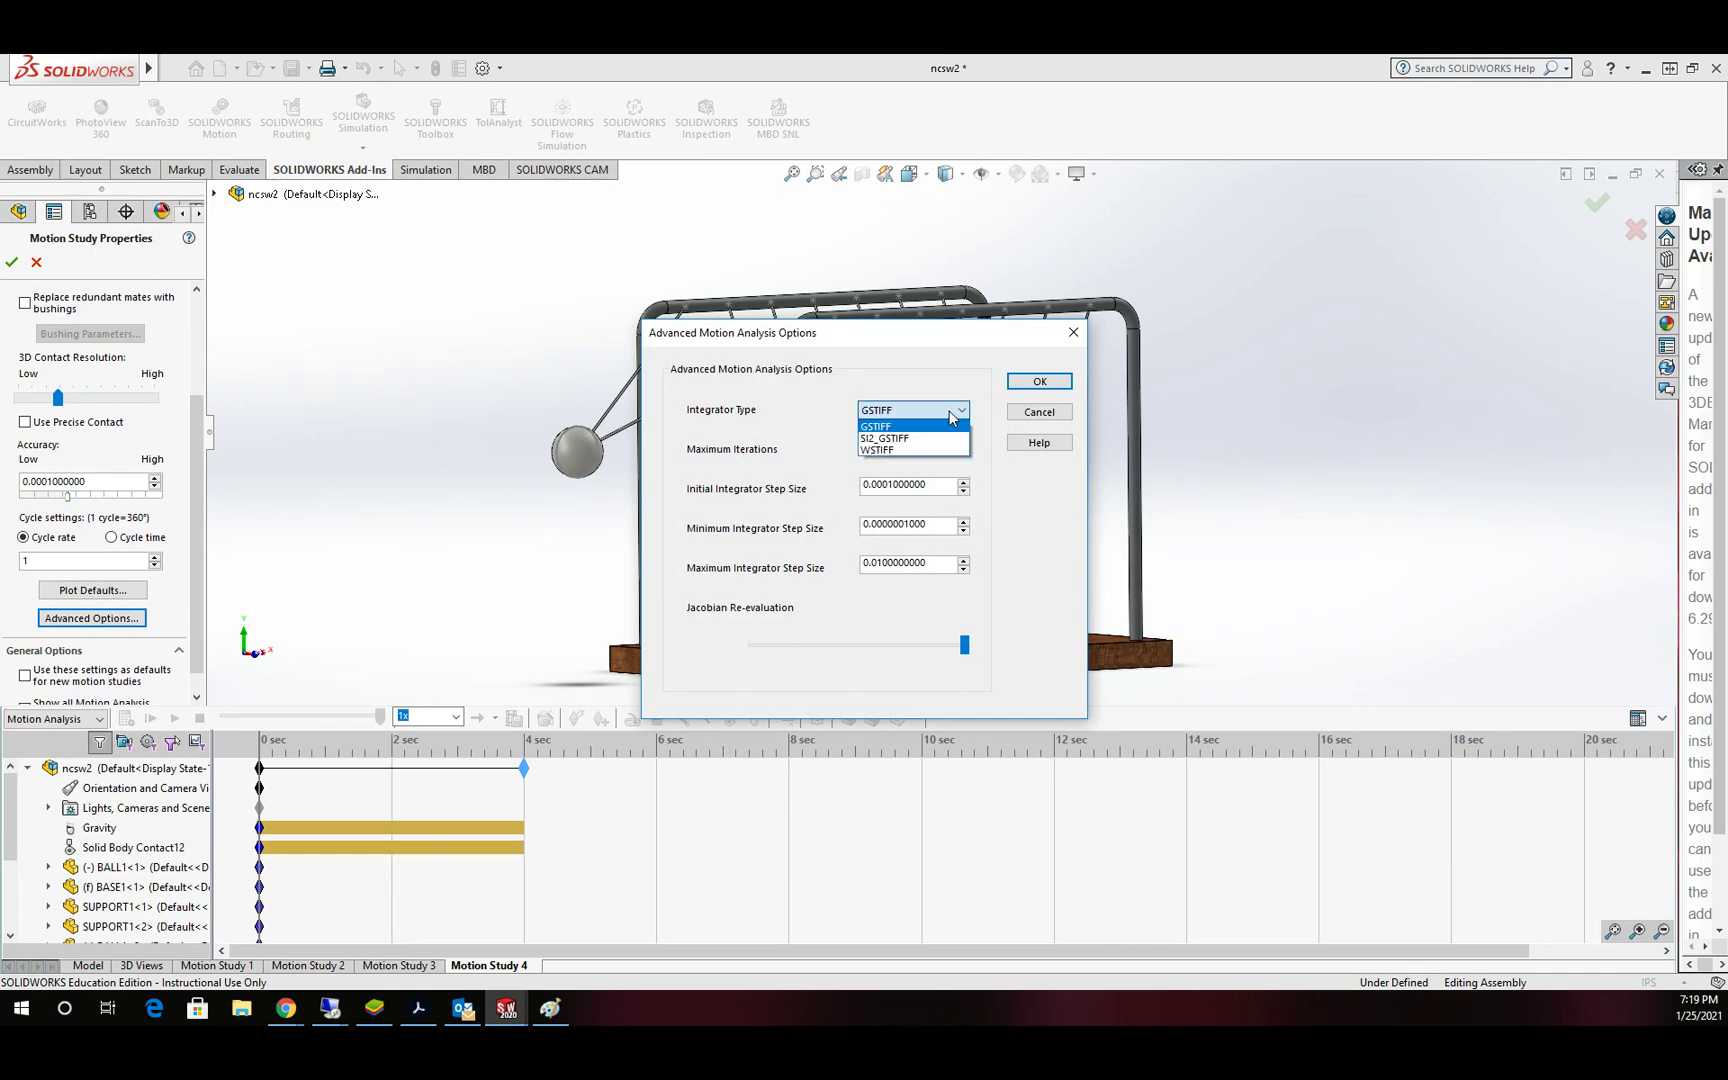
click(903, 440)
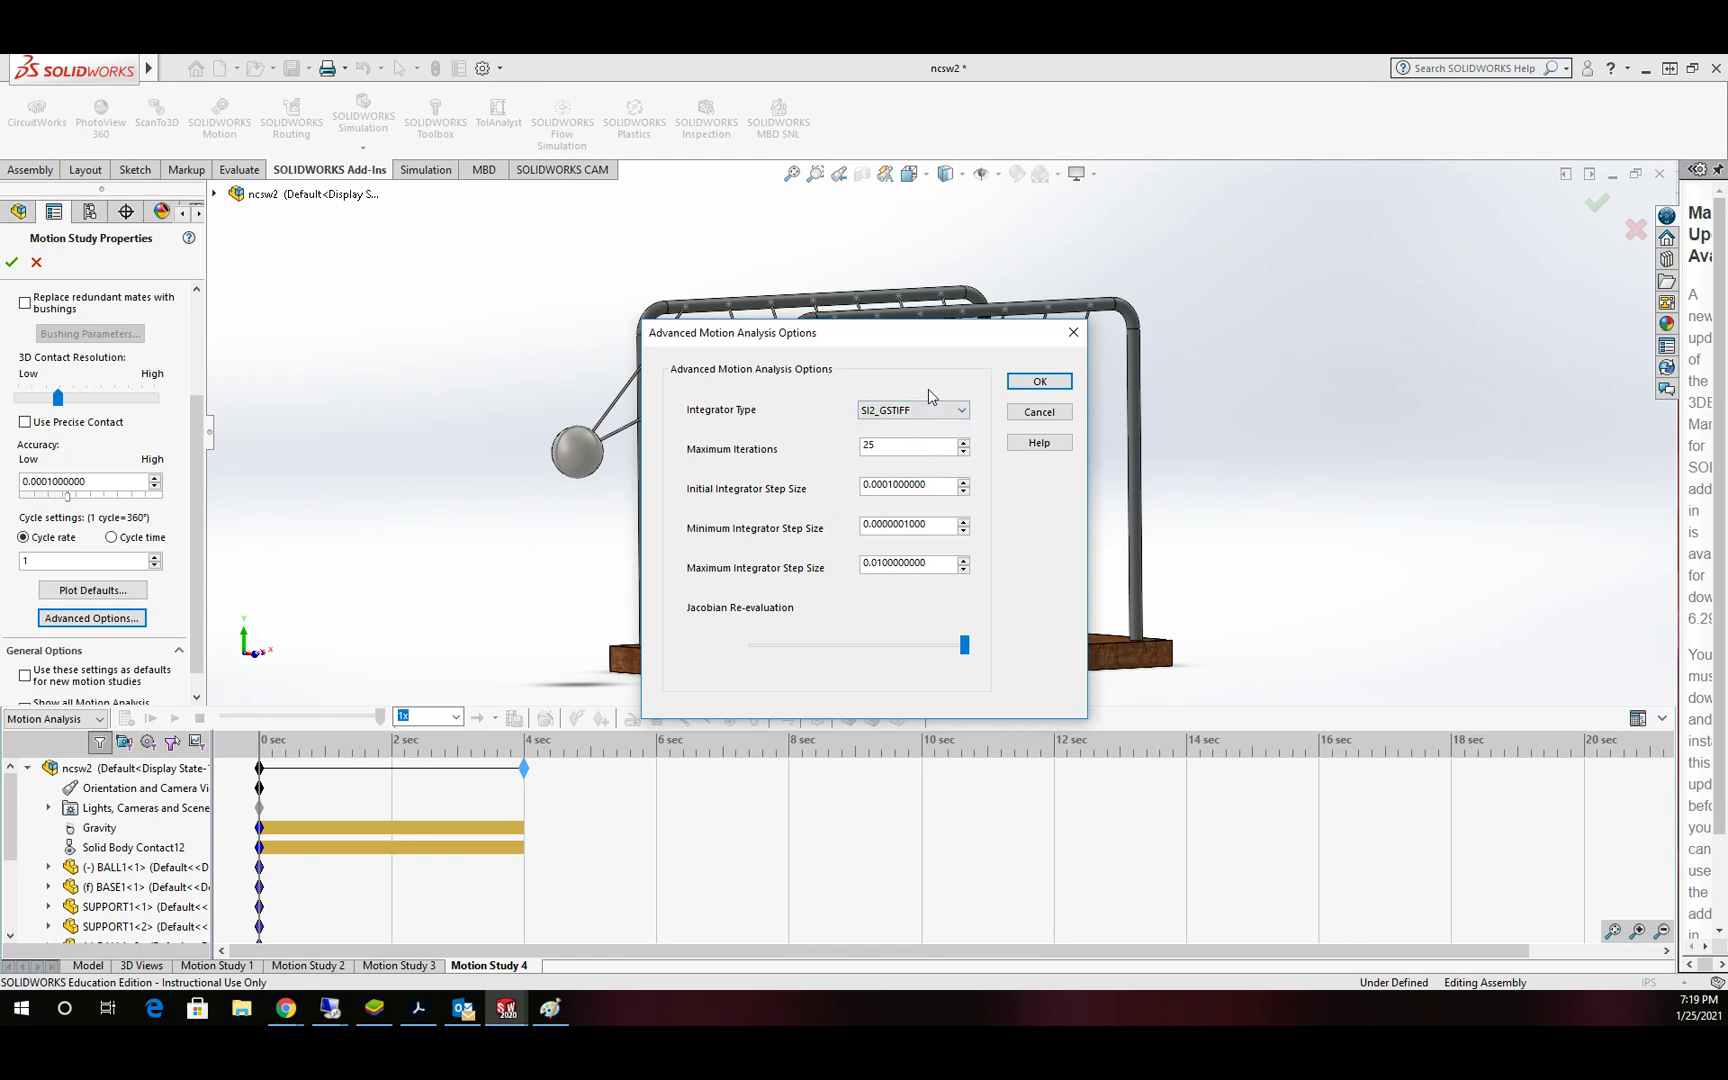
click(1040, 382)
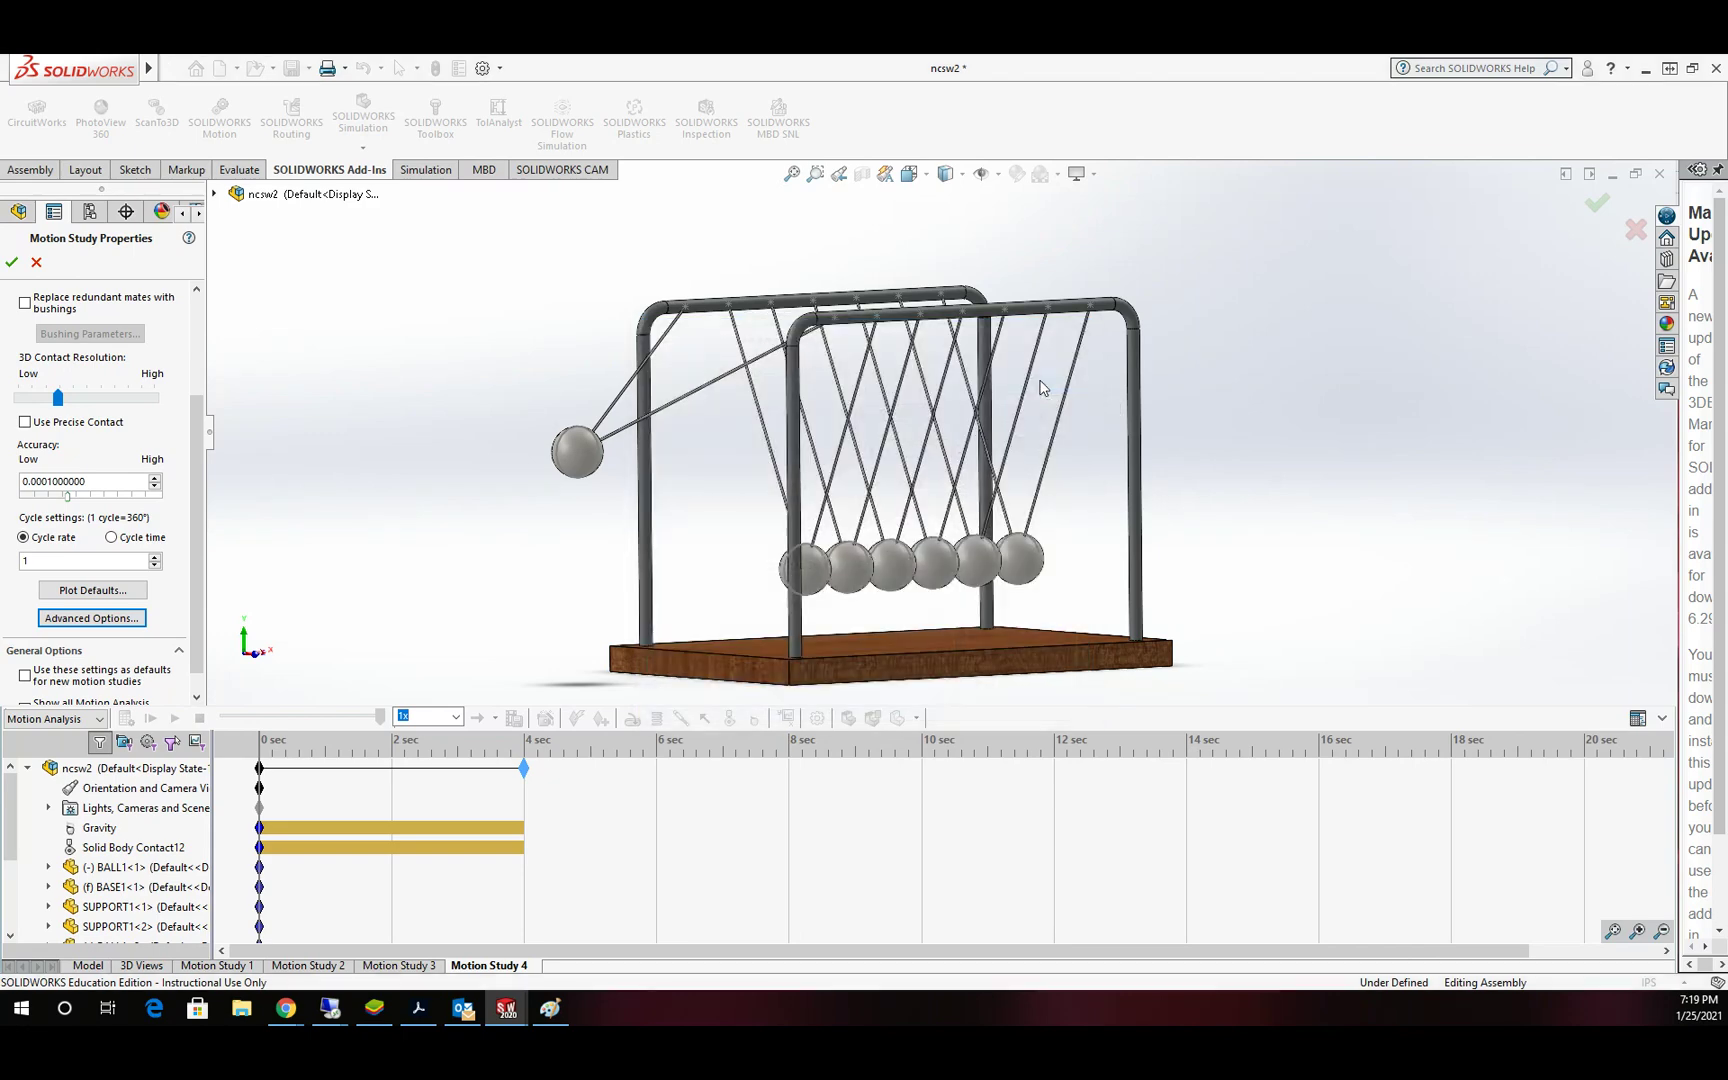
Step: Apply the motion study properties and turn the cradle to the Front view
click(12, 263)
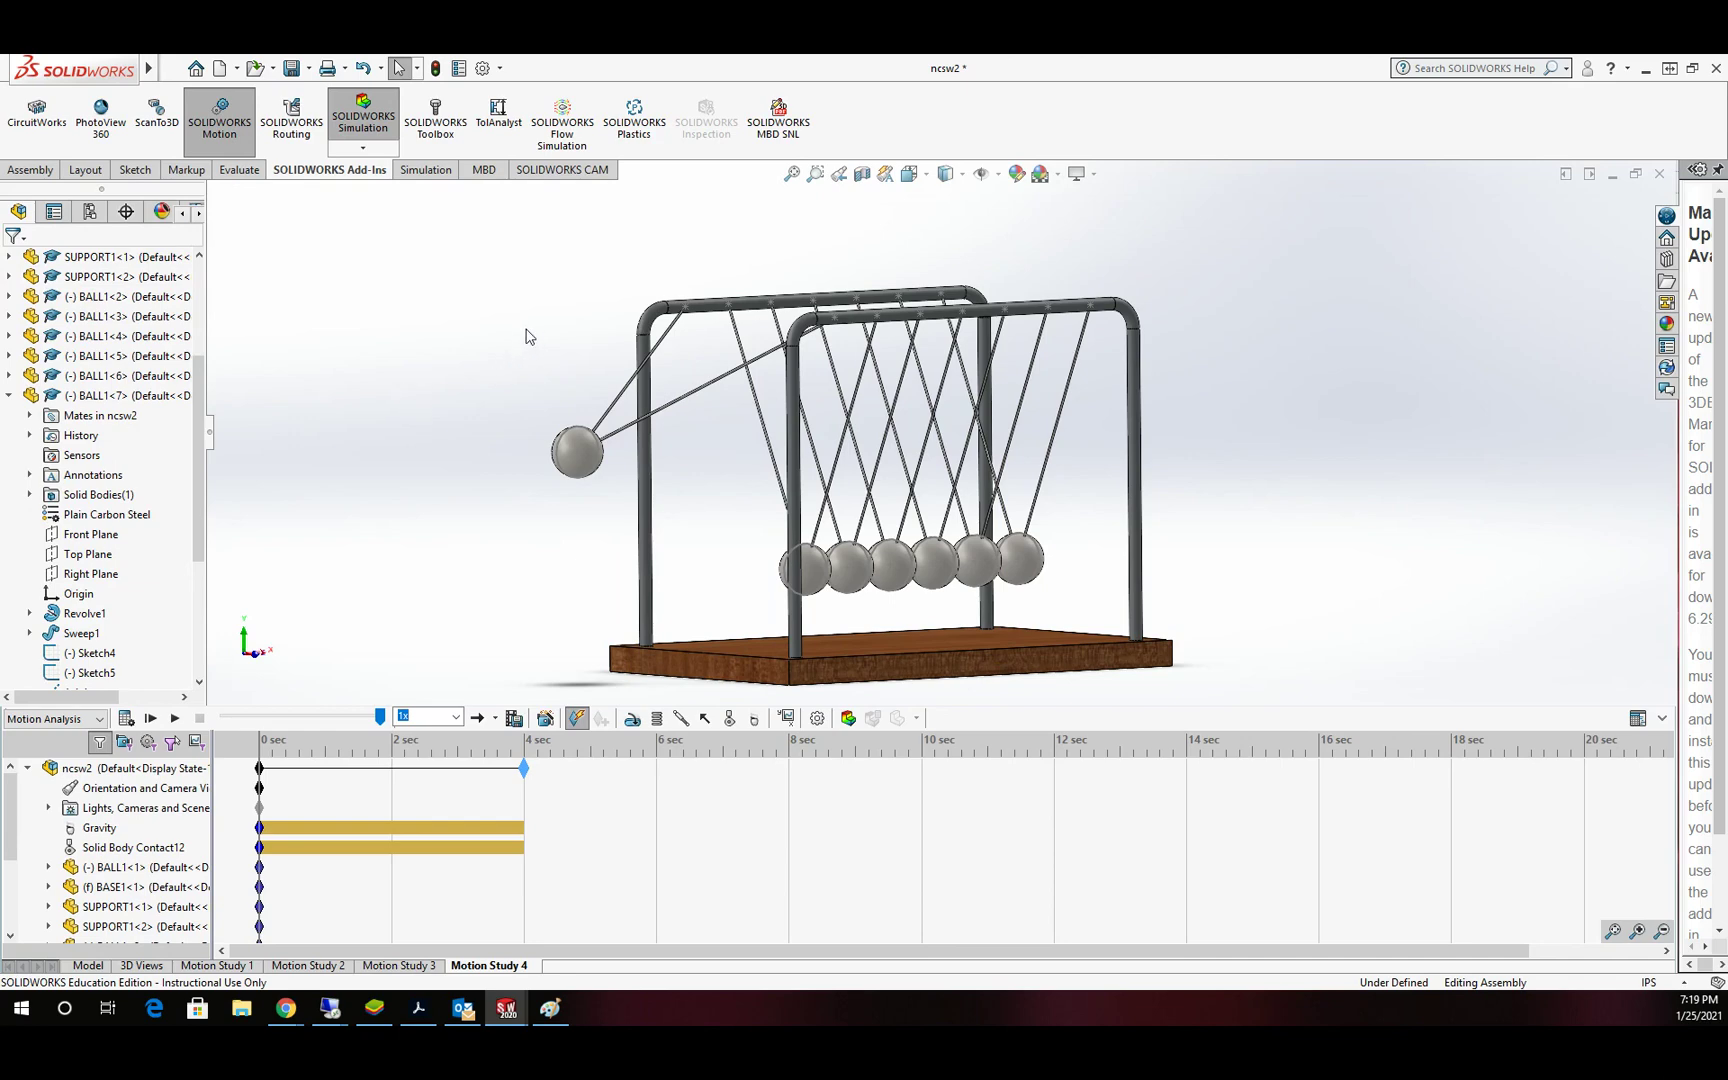
click(922, 176)
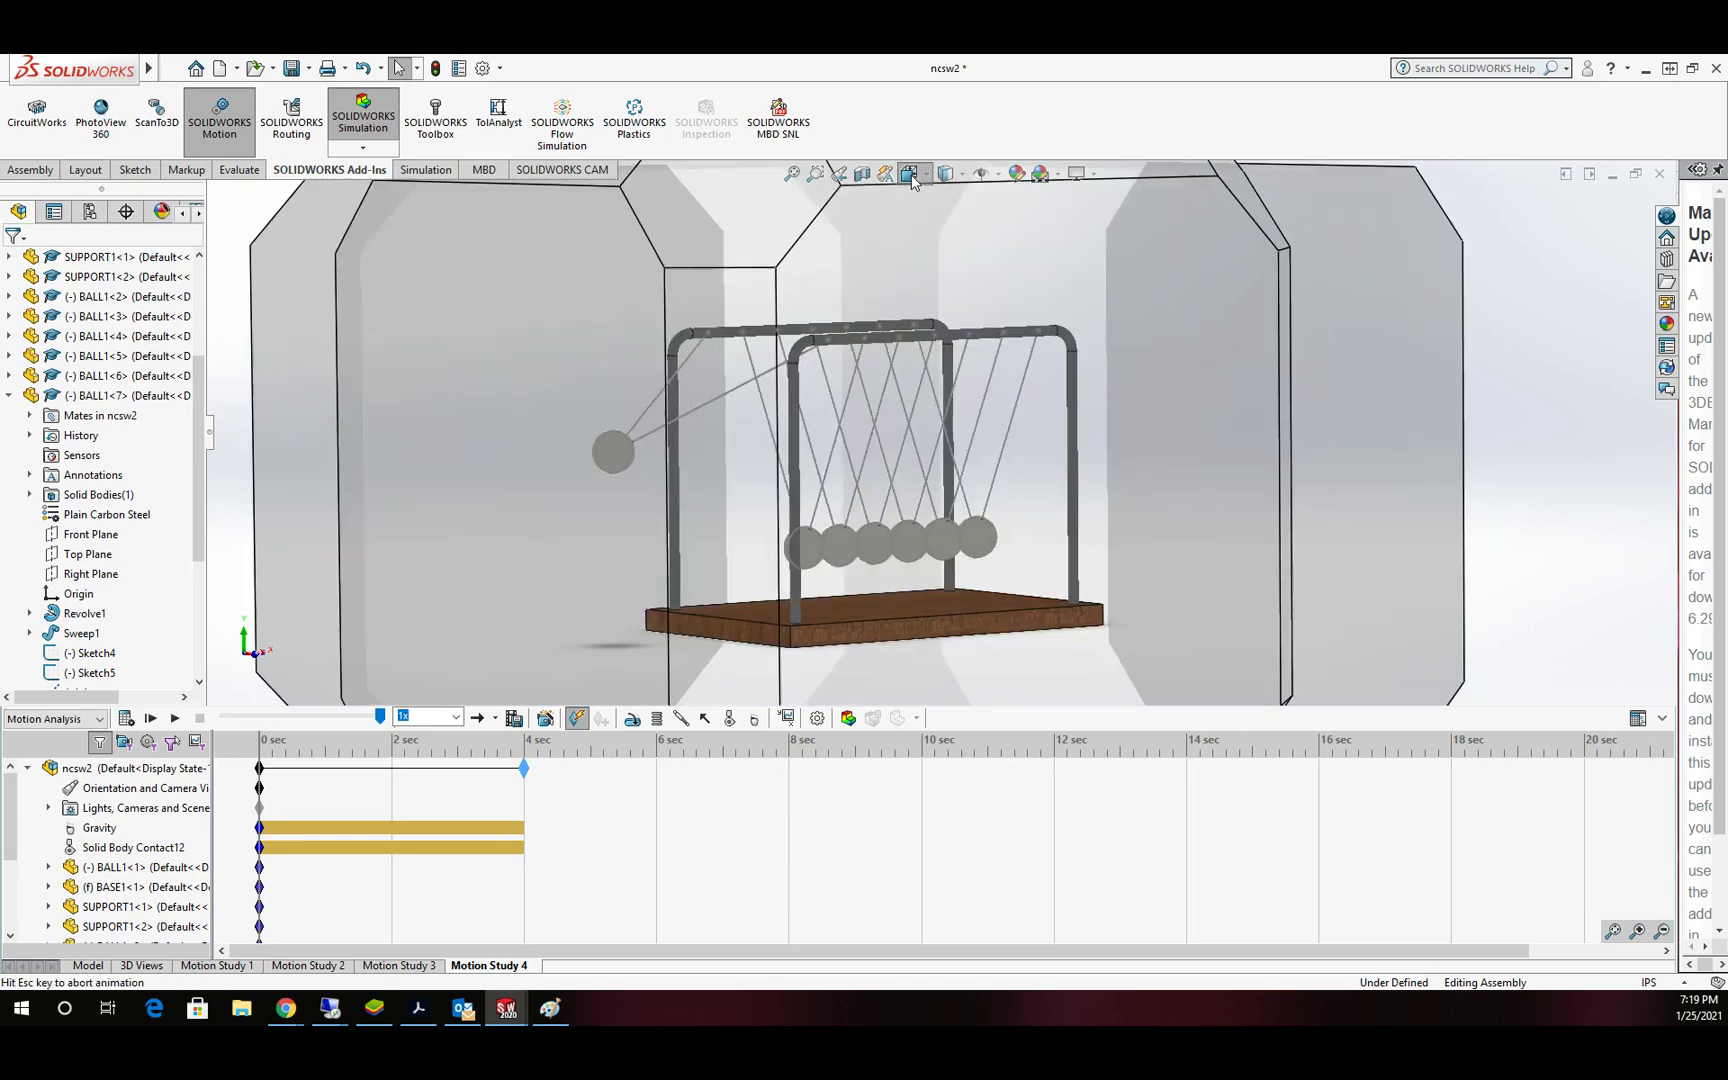
click(836, 463)
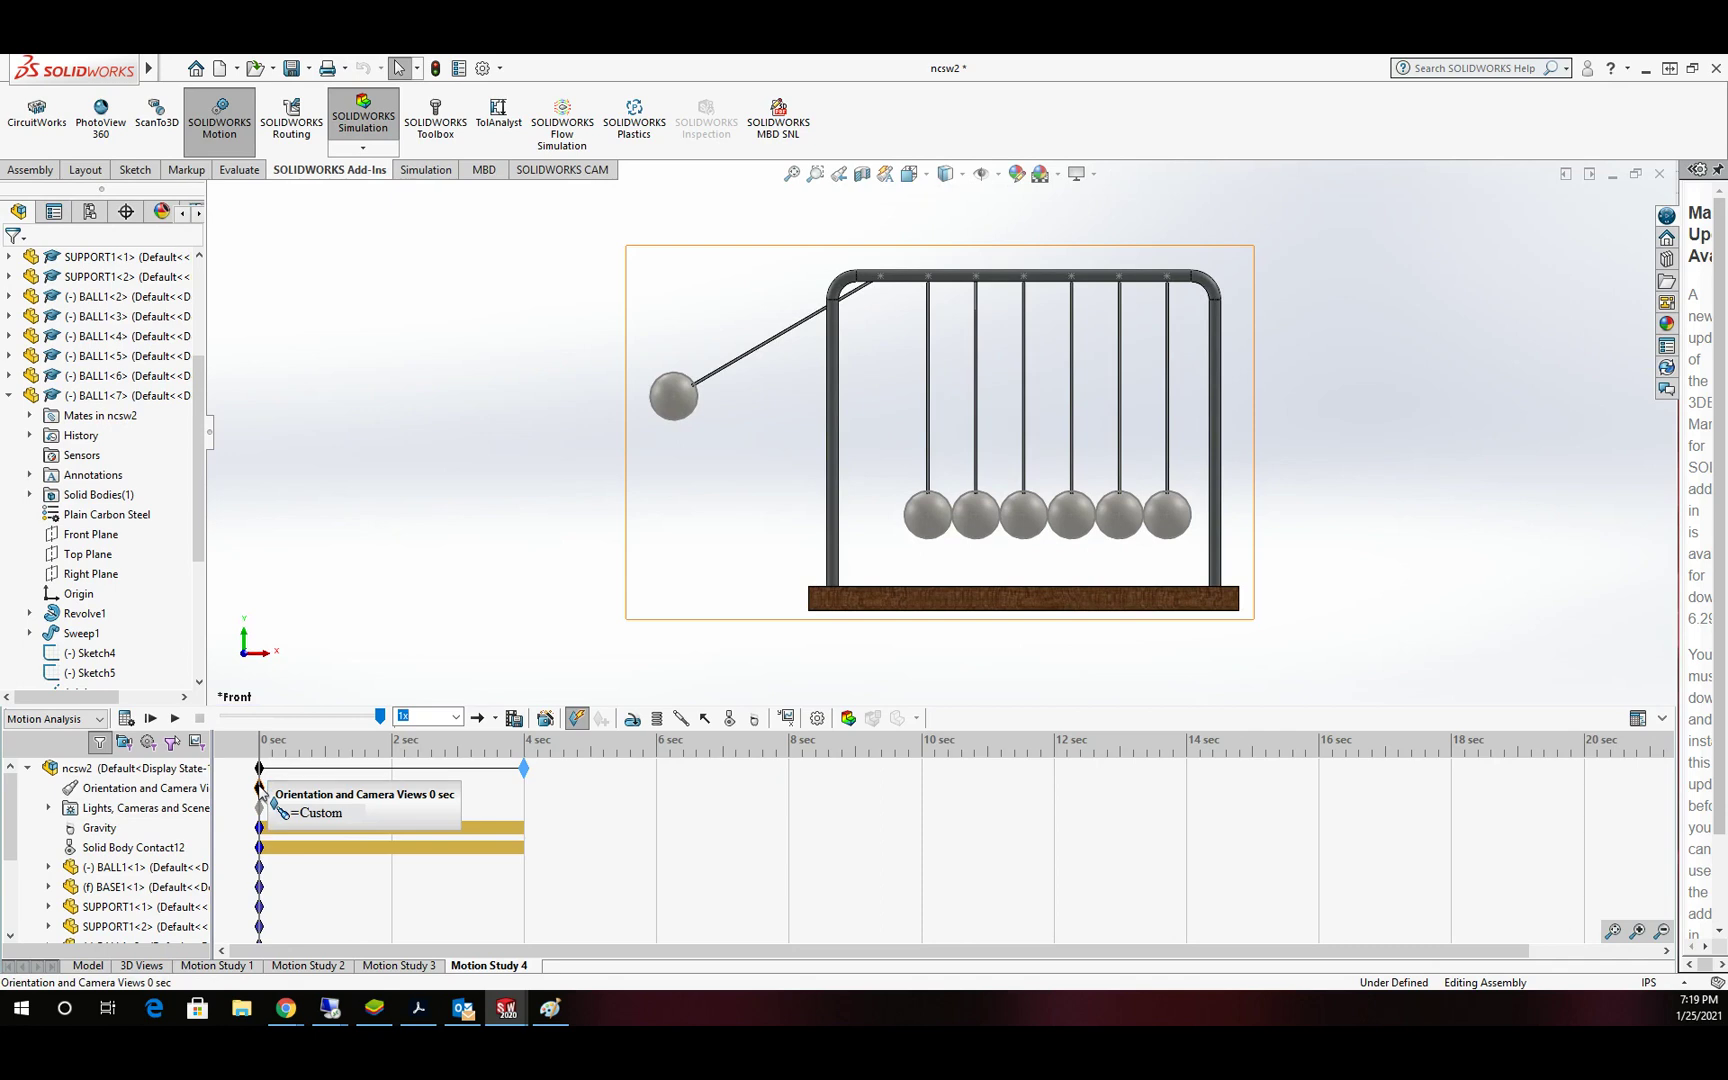
Step: Replace the 0 sec camera key with the front view and shift the cradle left
right_click(259, 789)
click(337, 857)
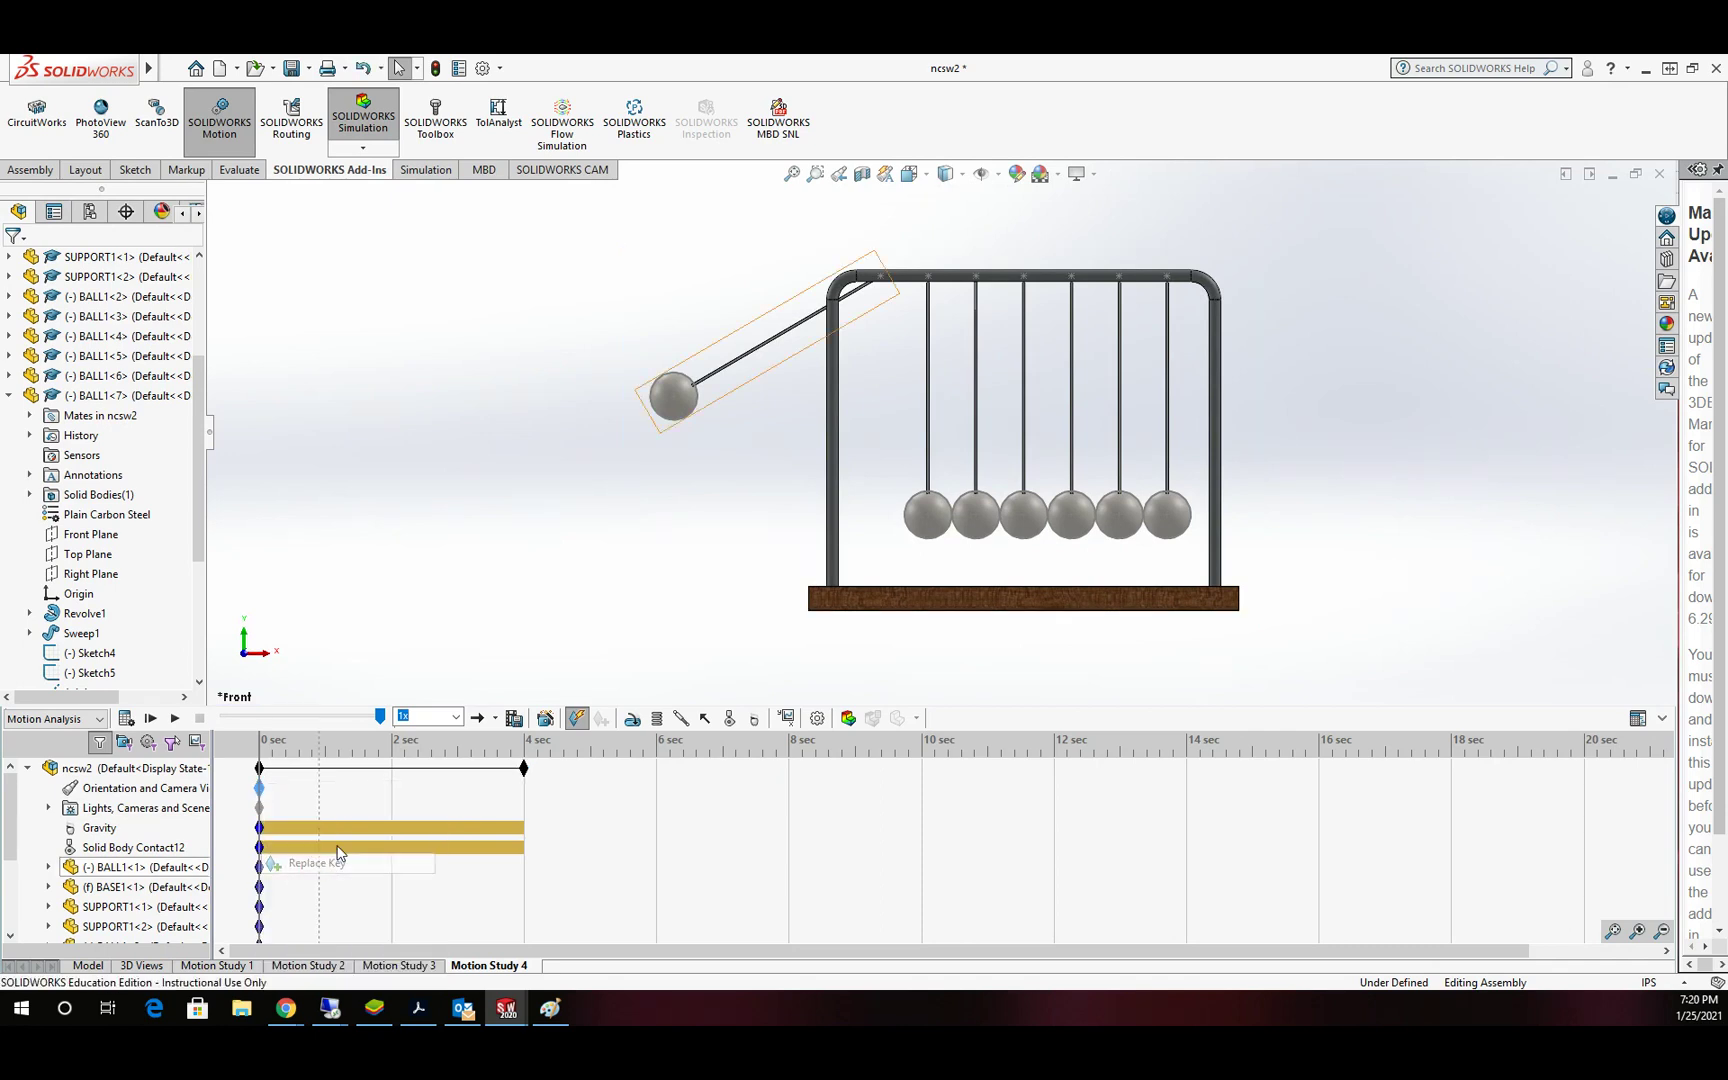
ctrl+middle_drag(1273, 396, 1199, 408)
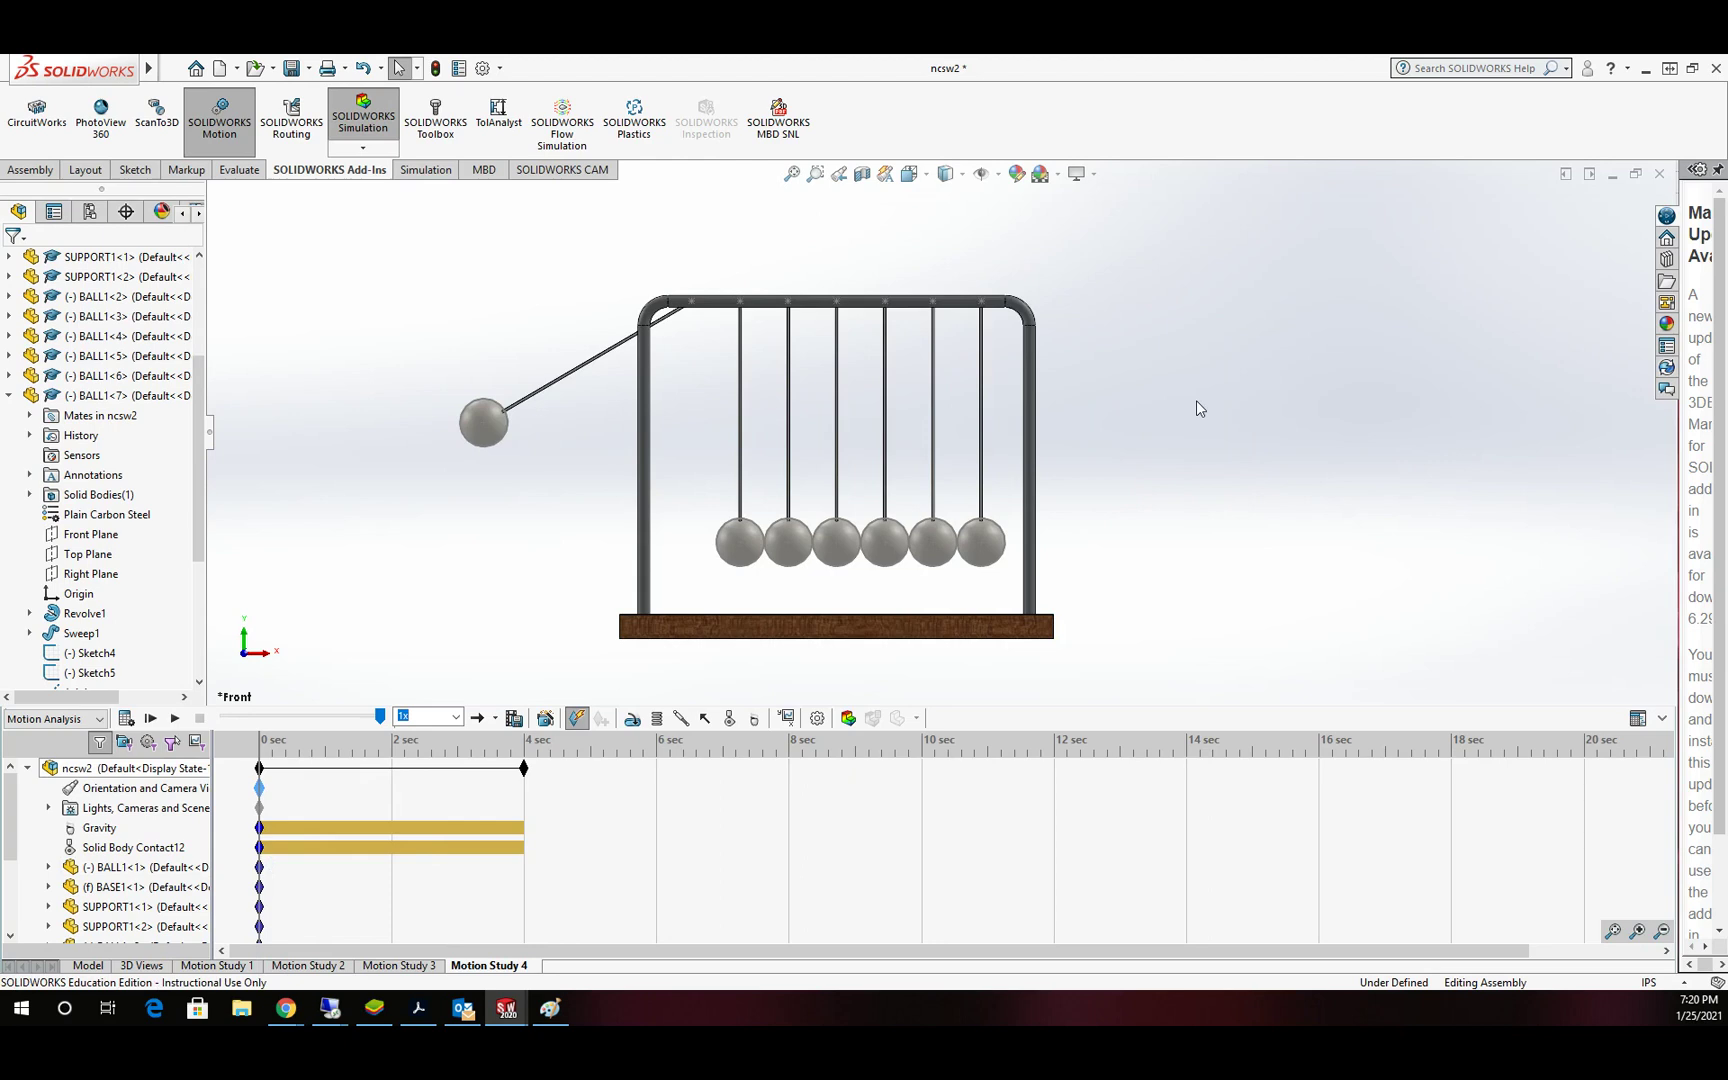
scroll(763, 444, down, 2)
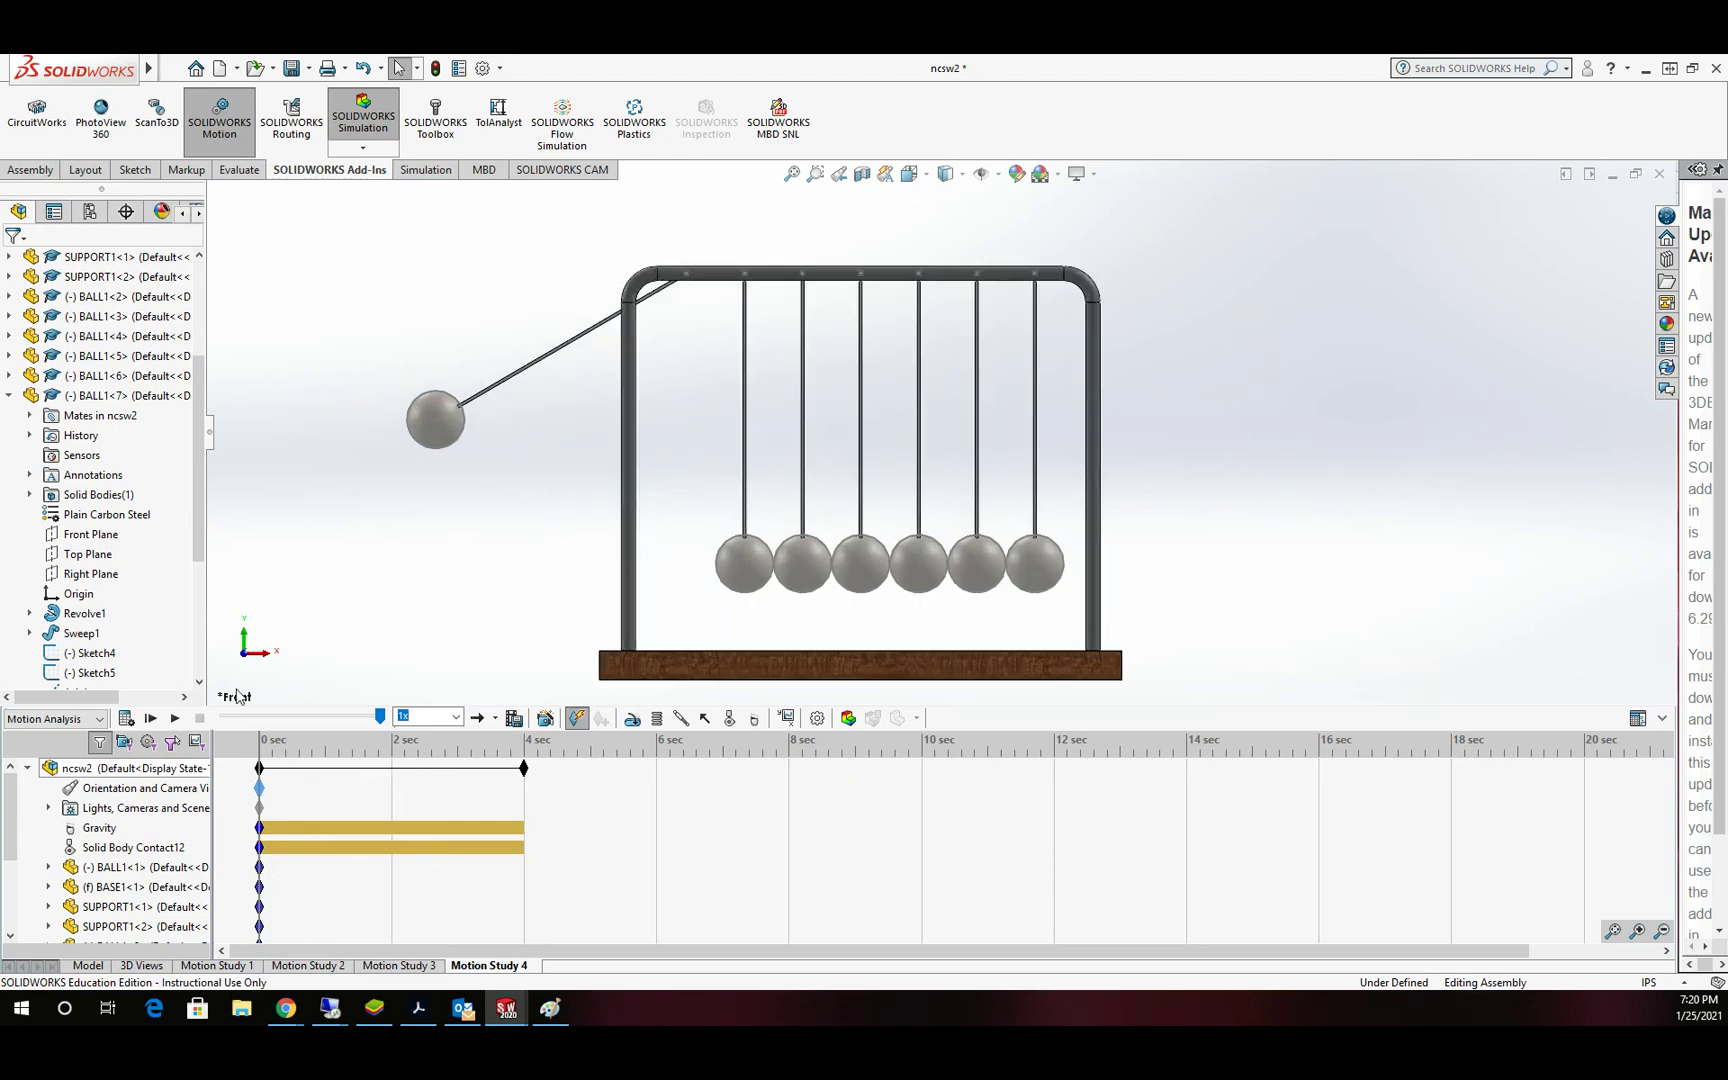
Step: Calculate Motion Study 4 to simulate the cradle over the full 4 seconds
click(125, 719)
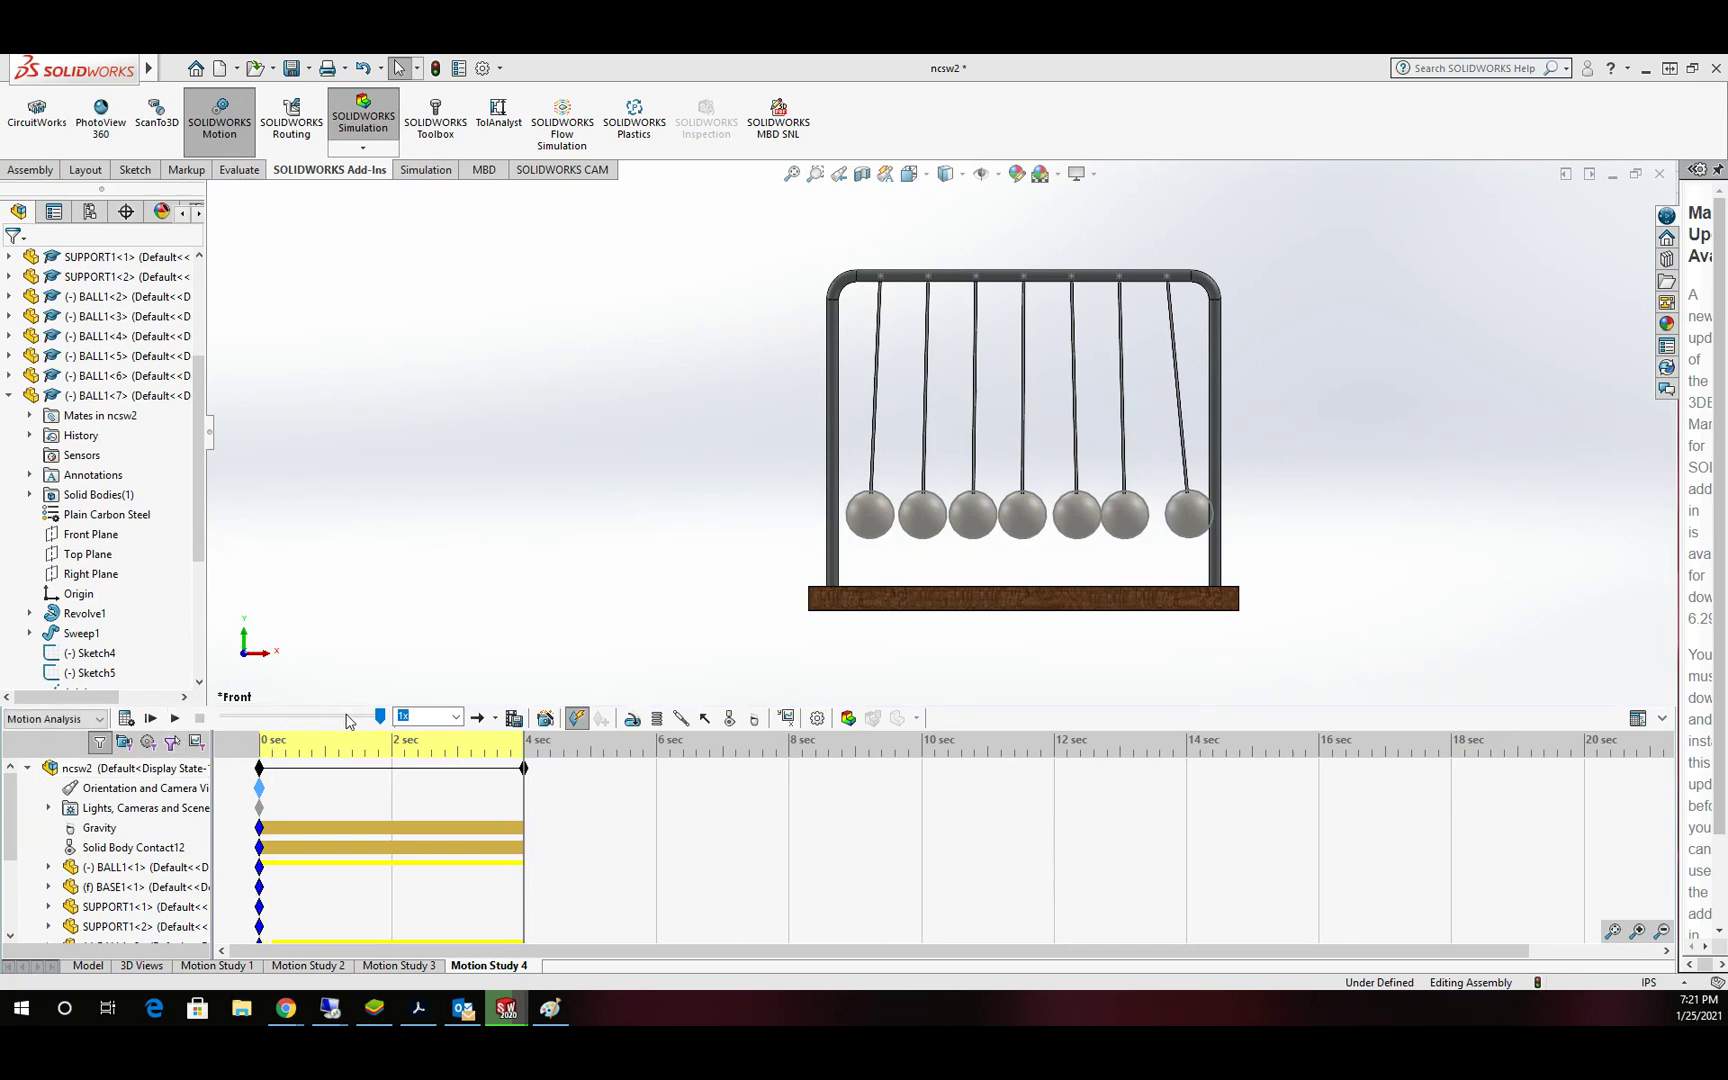
Step: Rewind the Motion Study 4 results to 0 sec and replay the cradle animation
drag(386, 722, 242, 728)
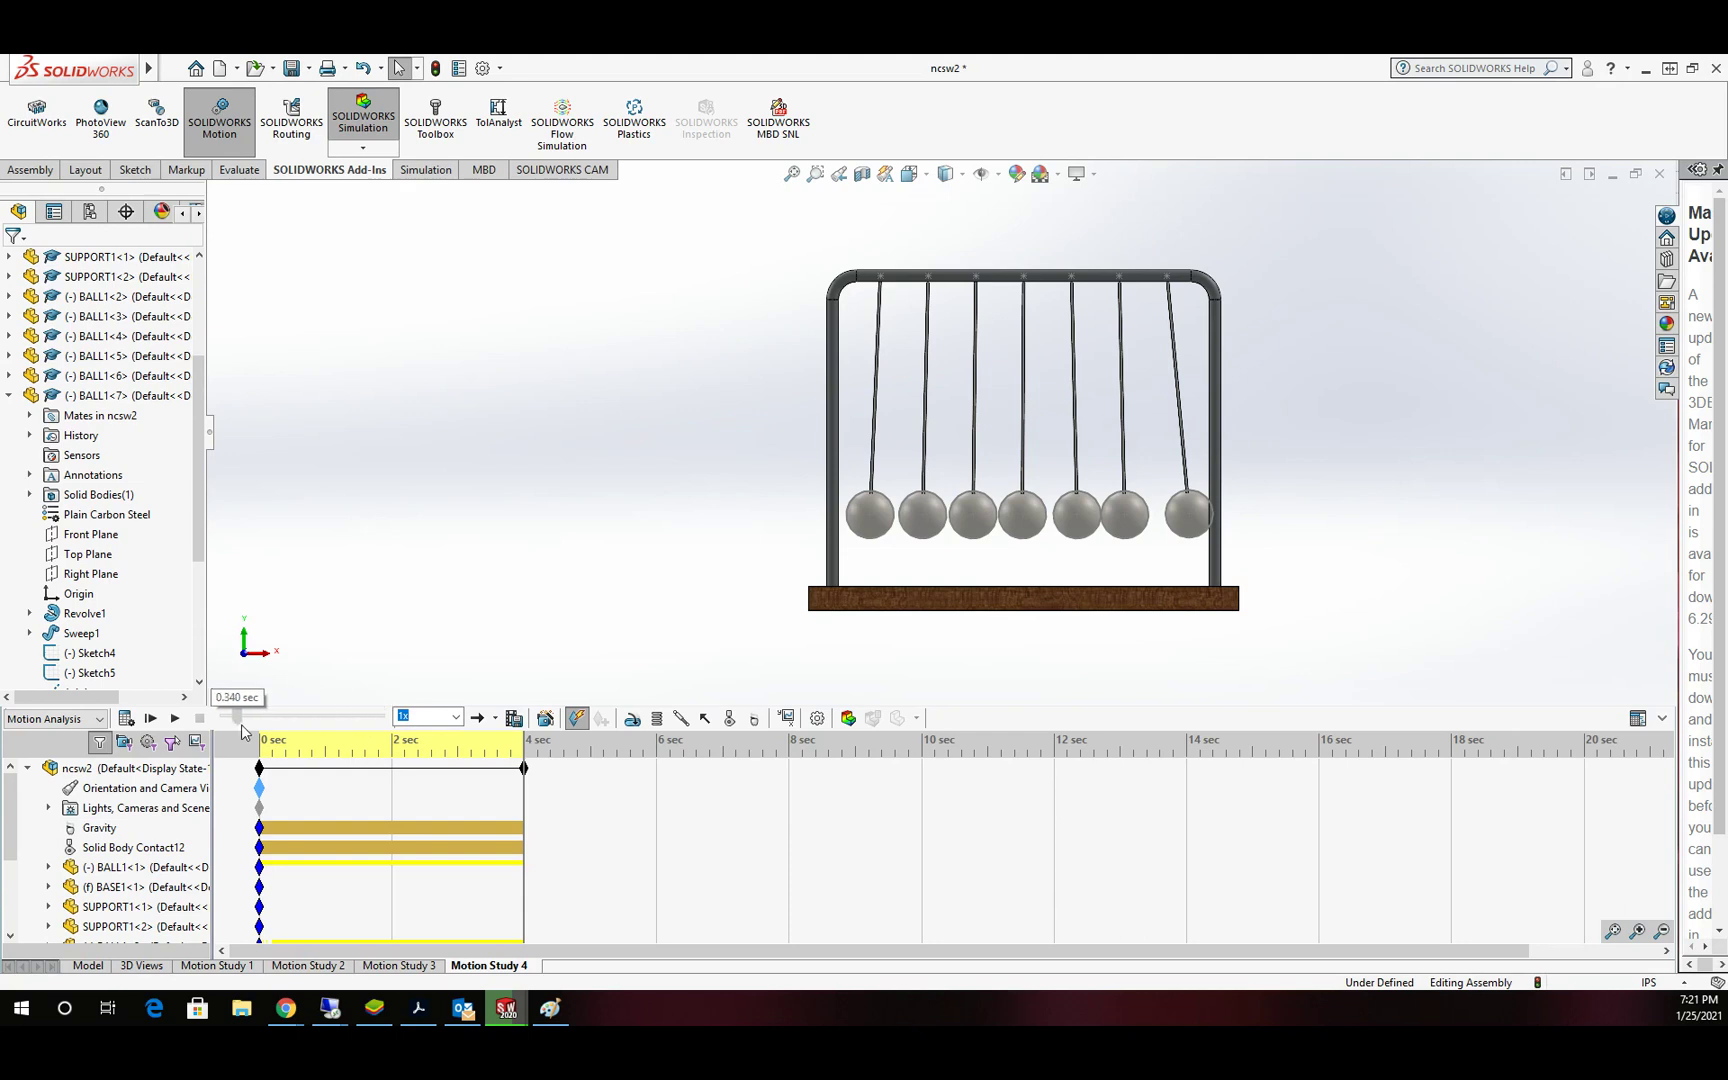
click(150, 720)
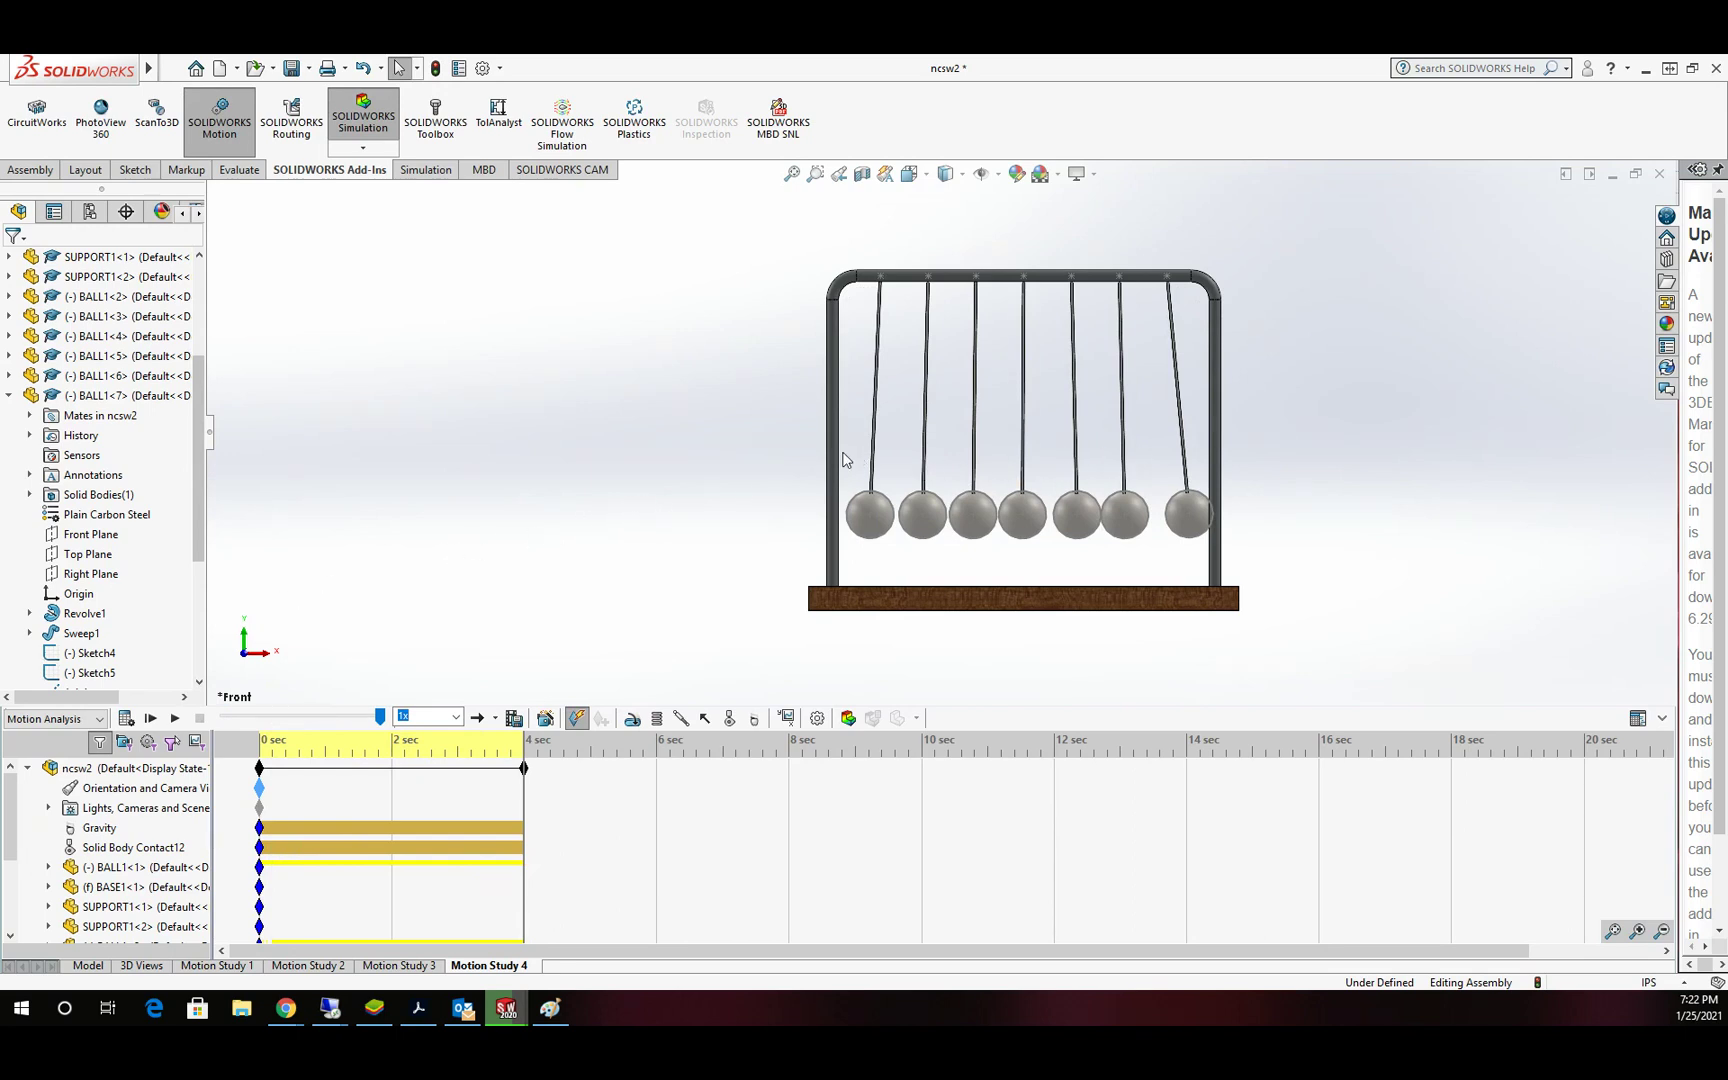
scroll(760, 476, up, 2)
scroll(762, 474, down, 2)
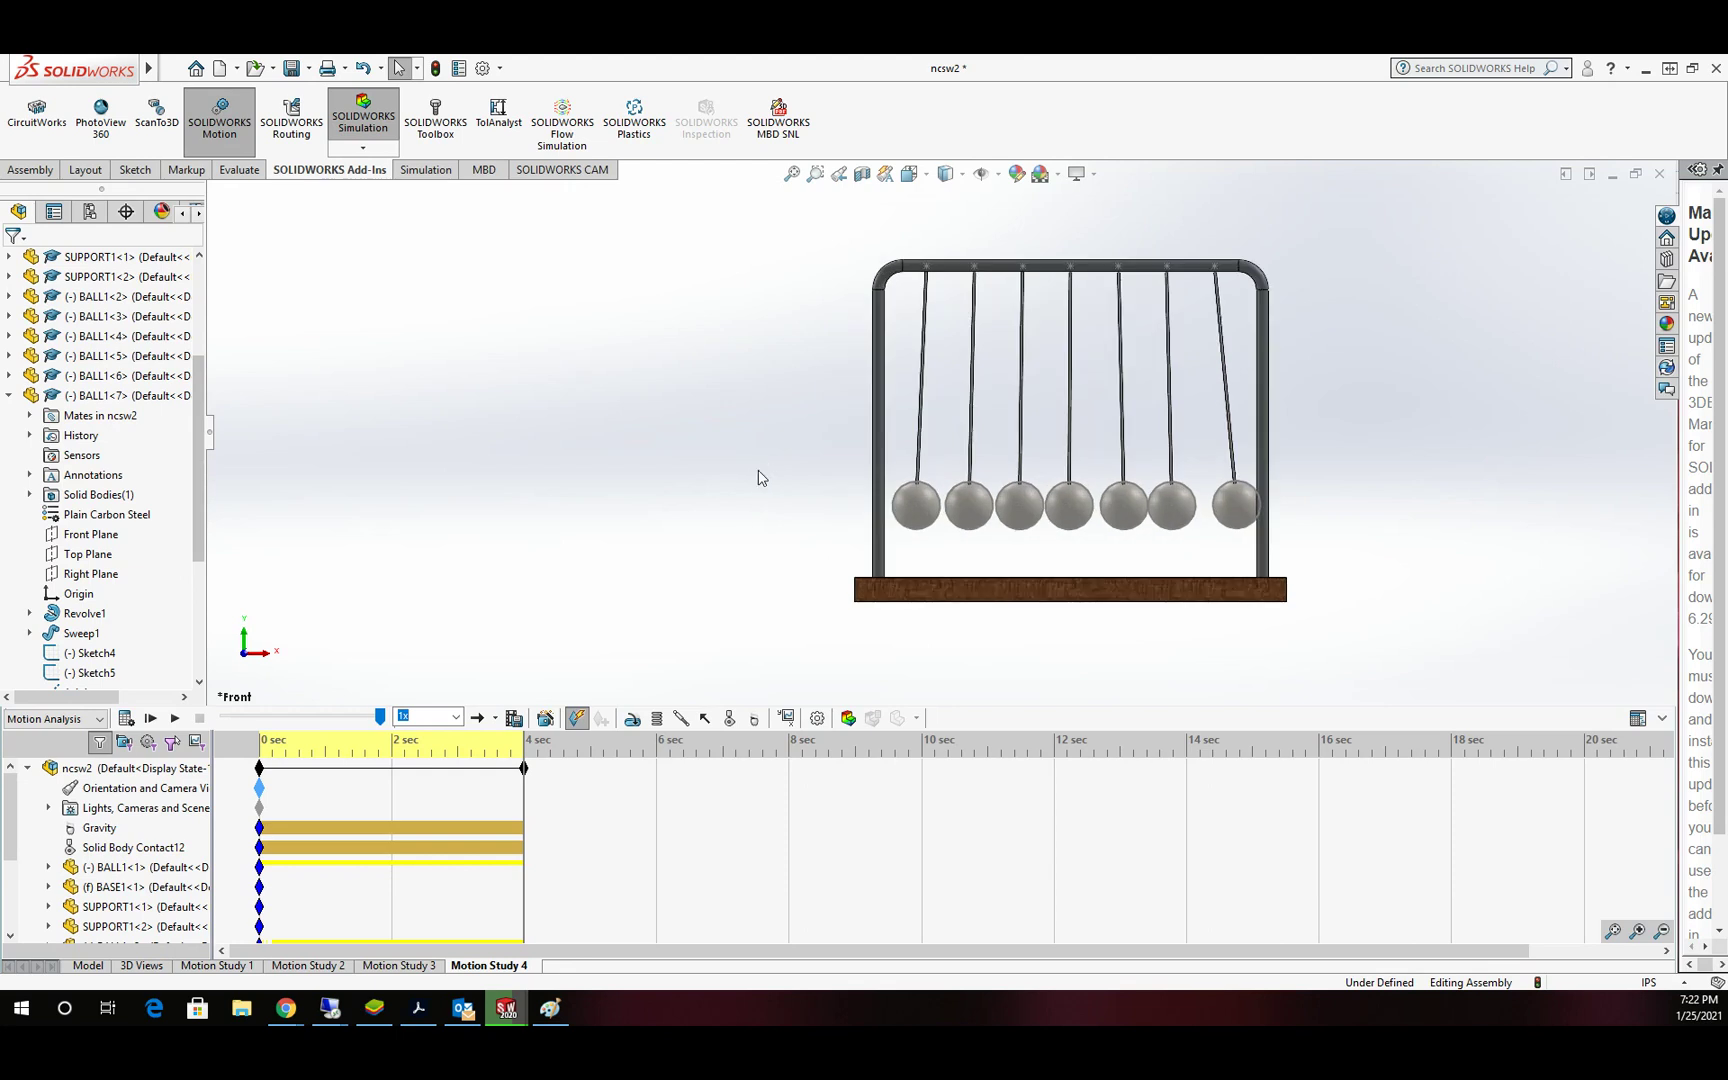
middle_drag(760, 465, 713, 505)
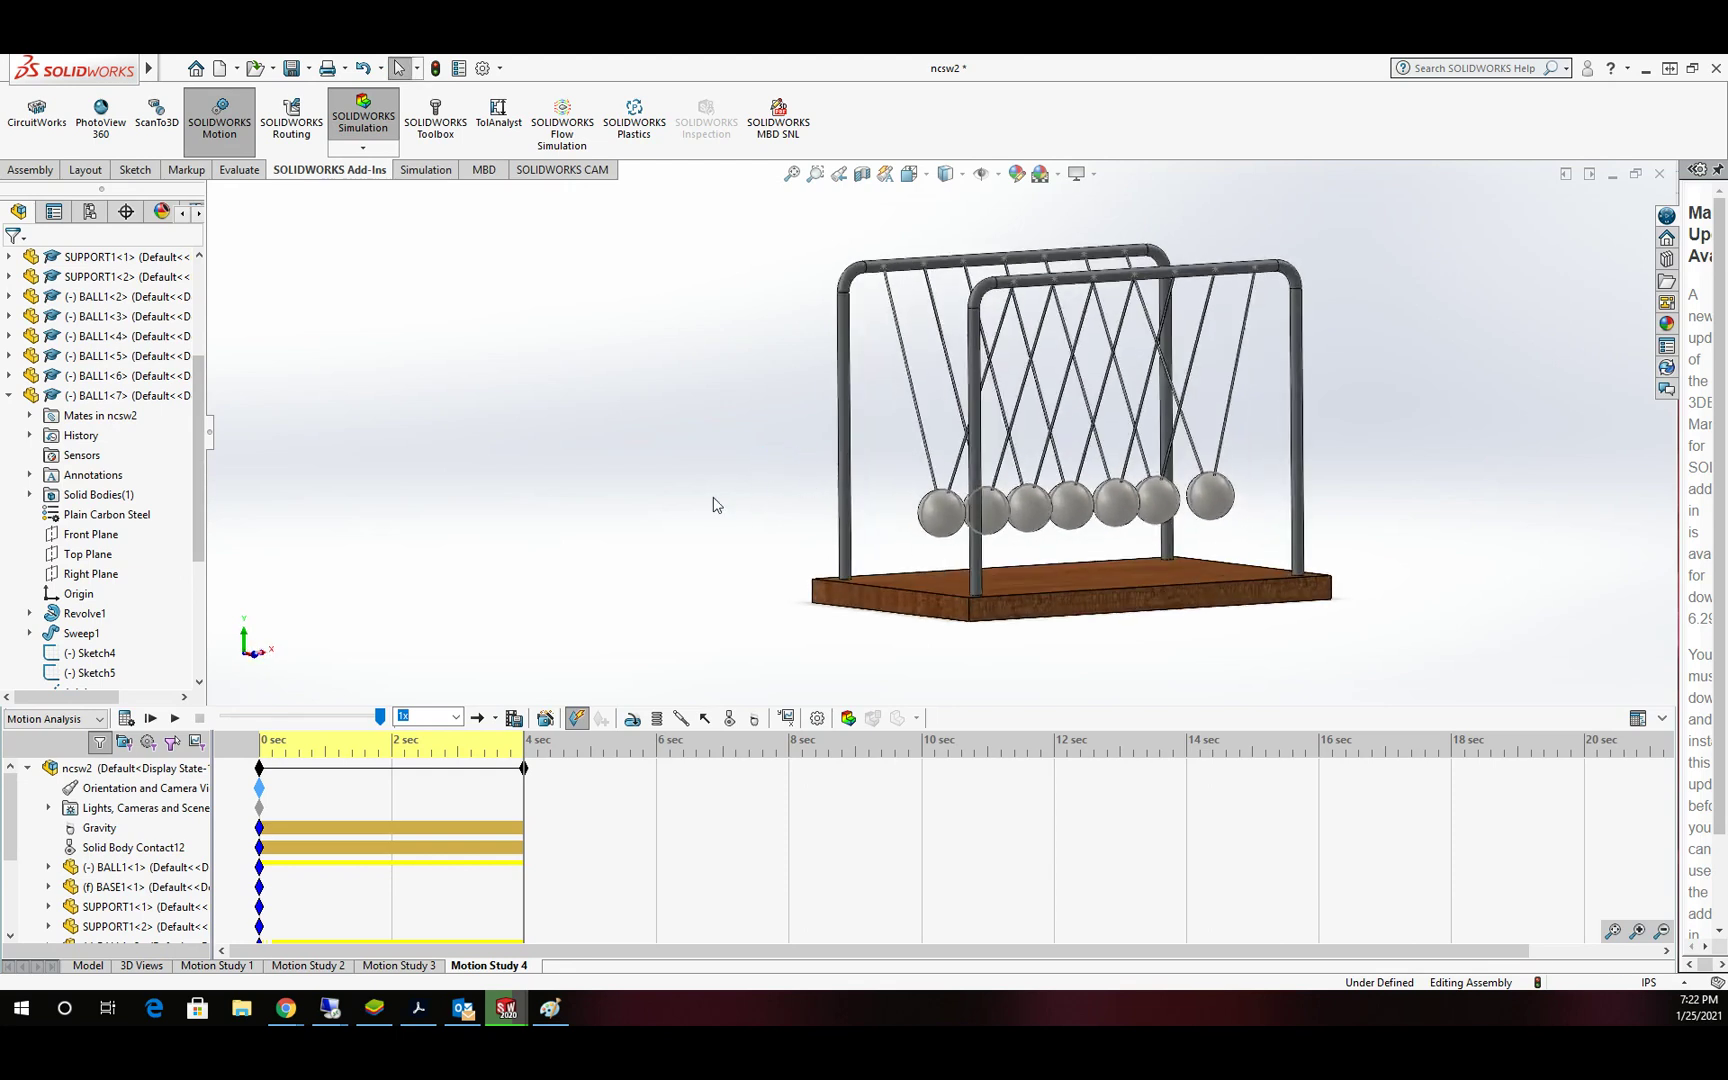
Step: Set playback speed to 1x and return the cradle to the front view
click(376, 722)
key(ctrl+1)
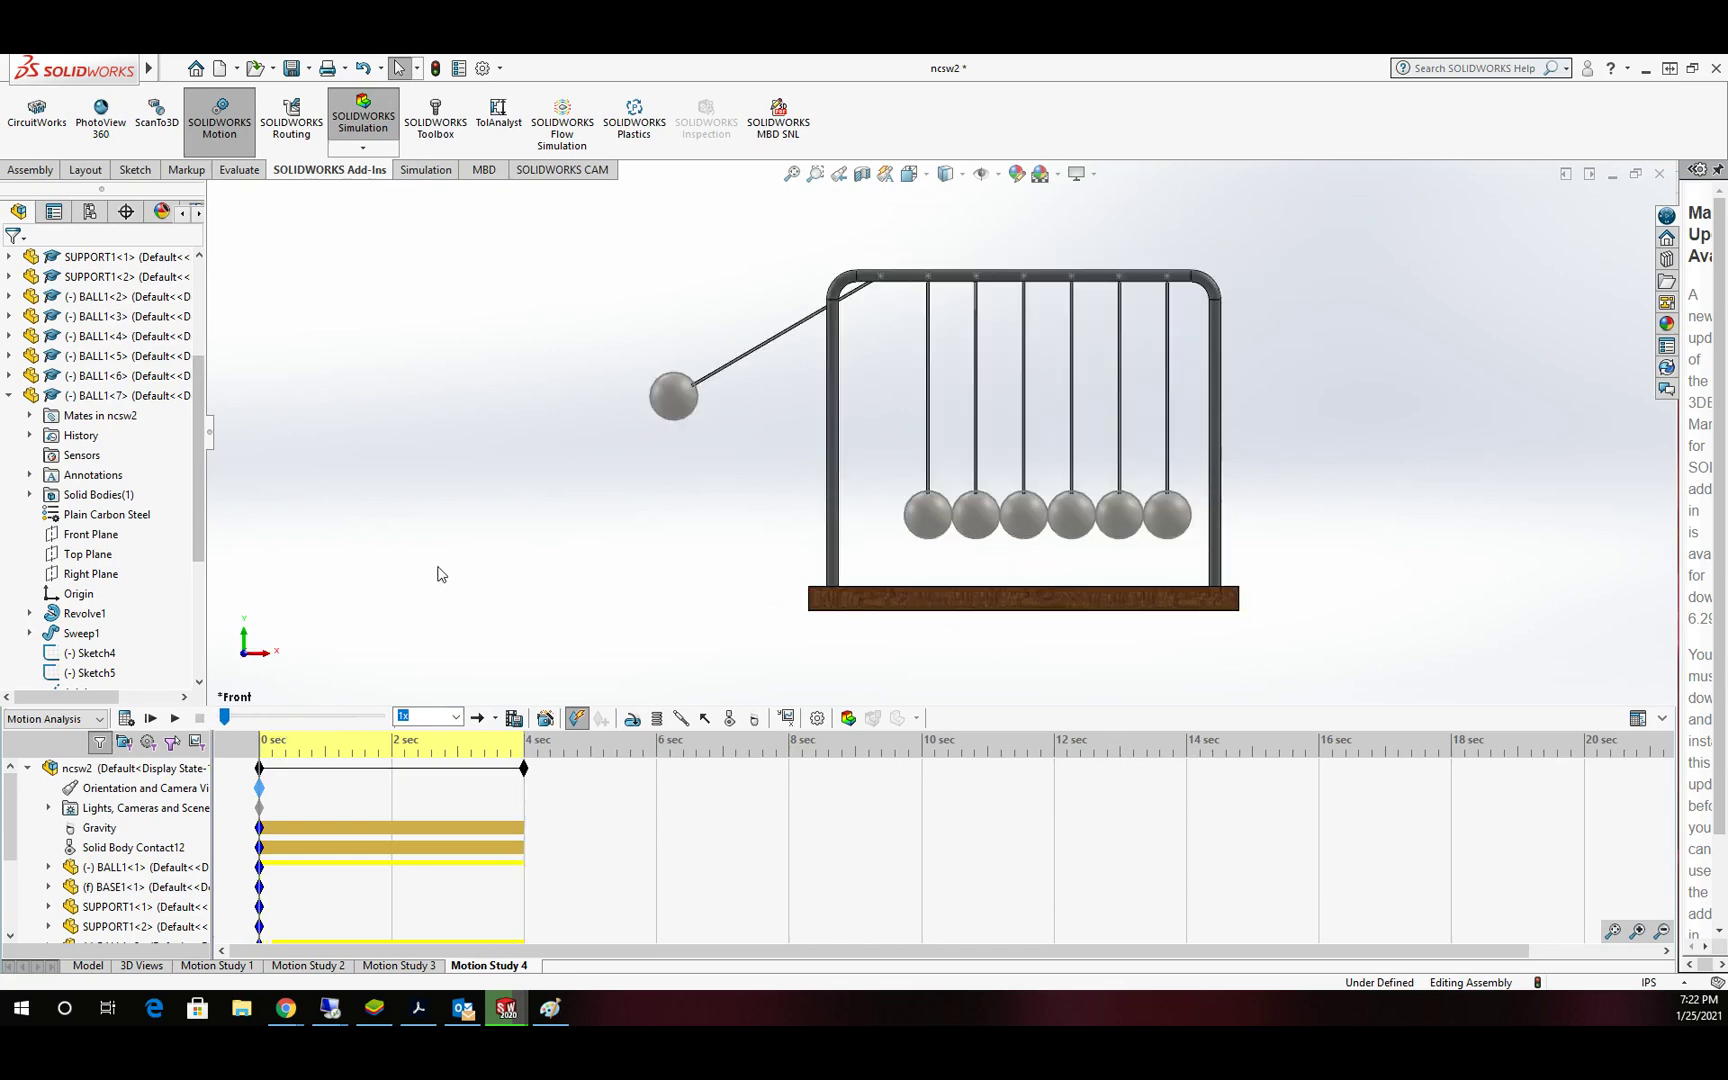
middle_drag(624, 523, 710, 559)
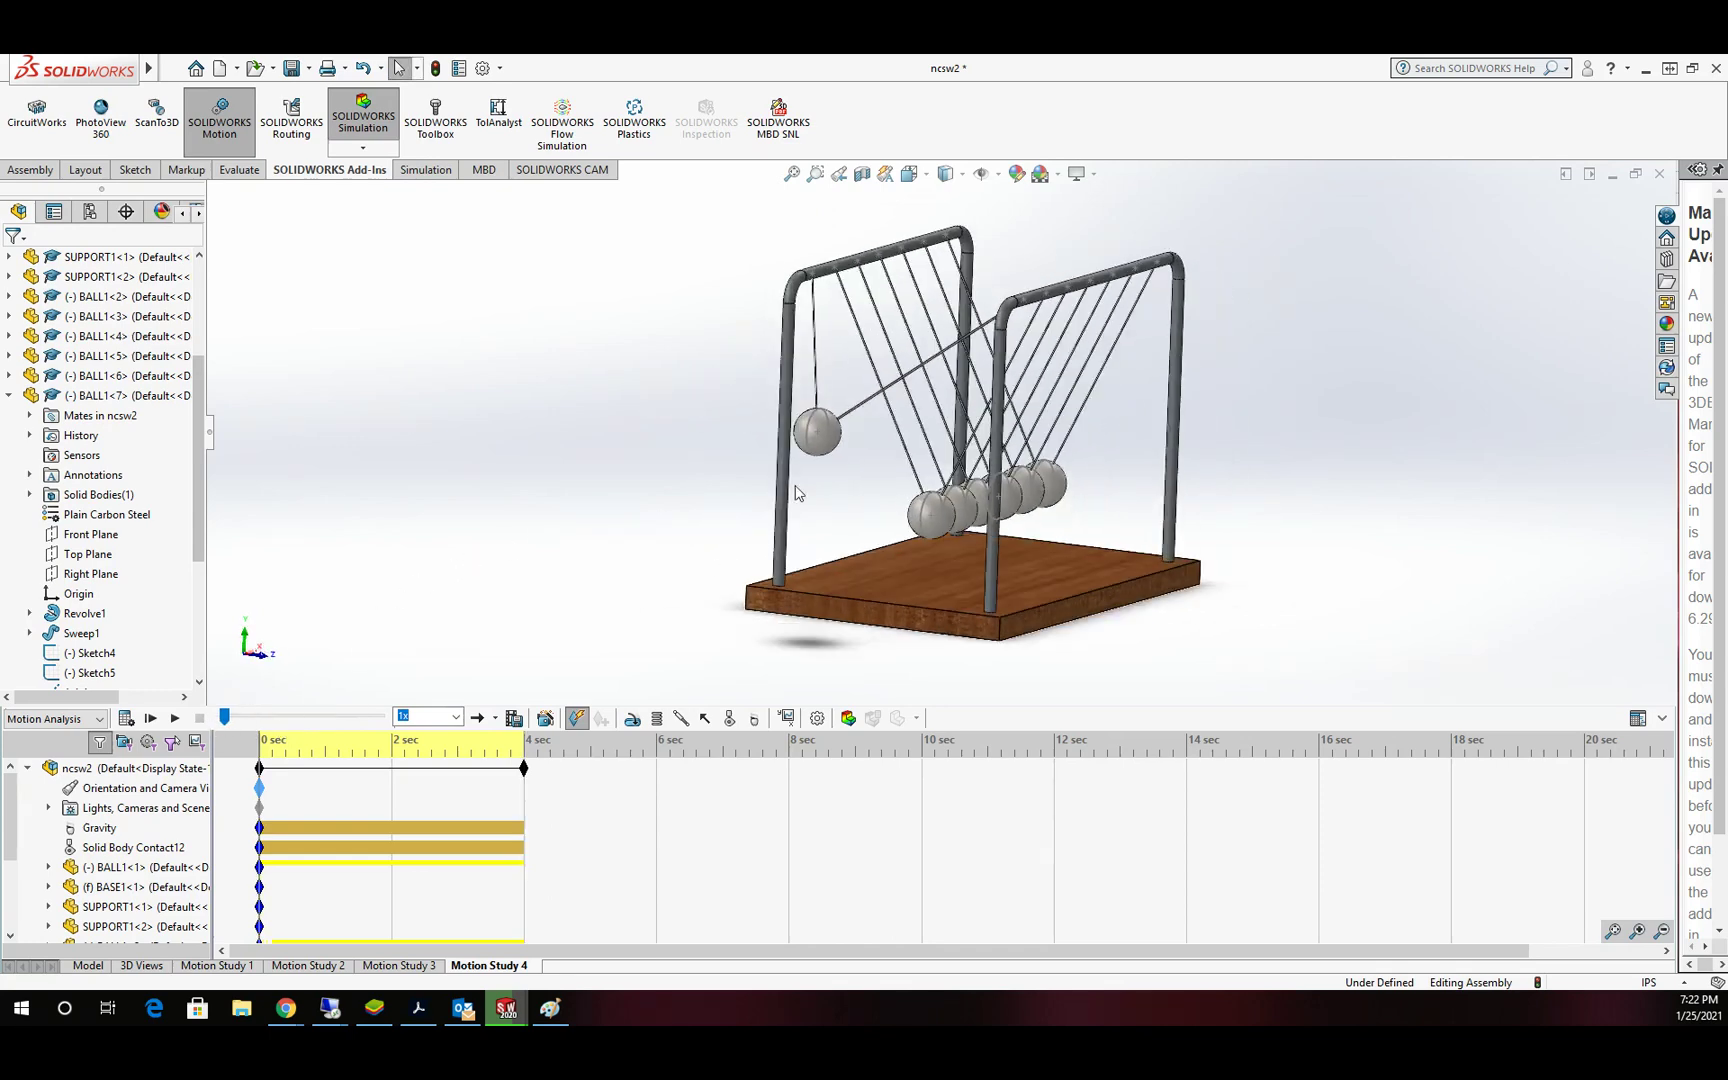
Step: Select the lifted ball and inspect the BALL1 part window, zooming to see the whole pendulum
scroll(818, 465, down, 5)
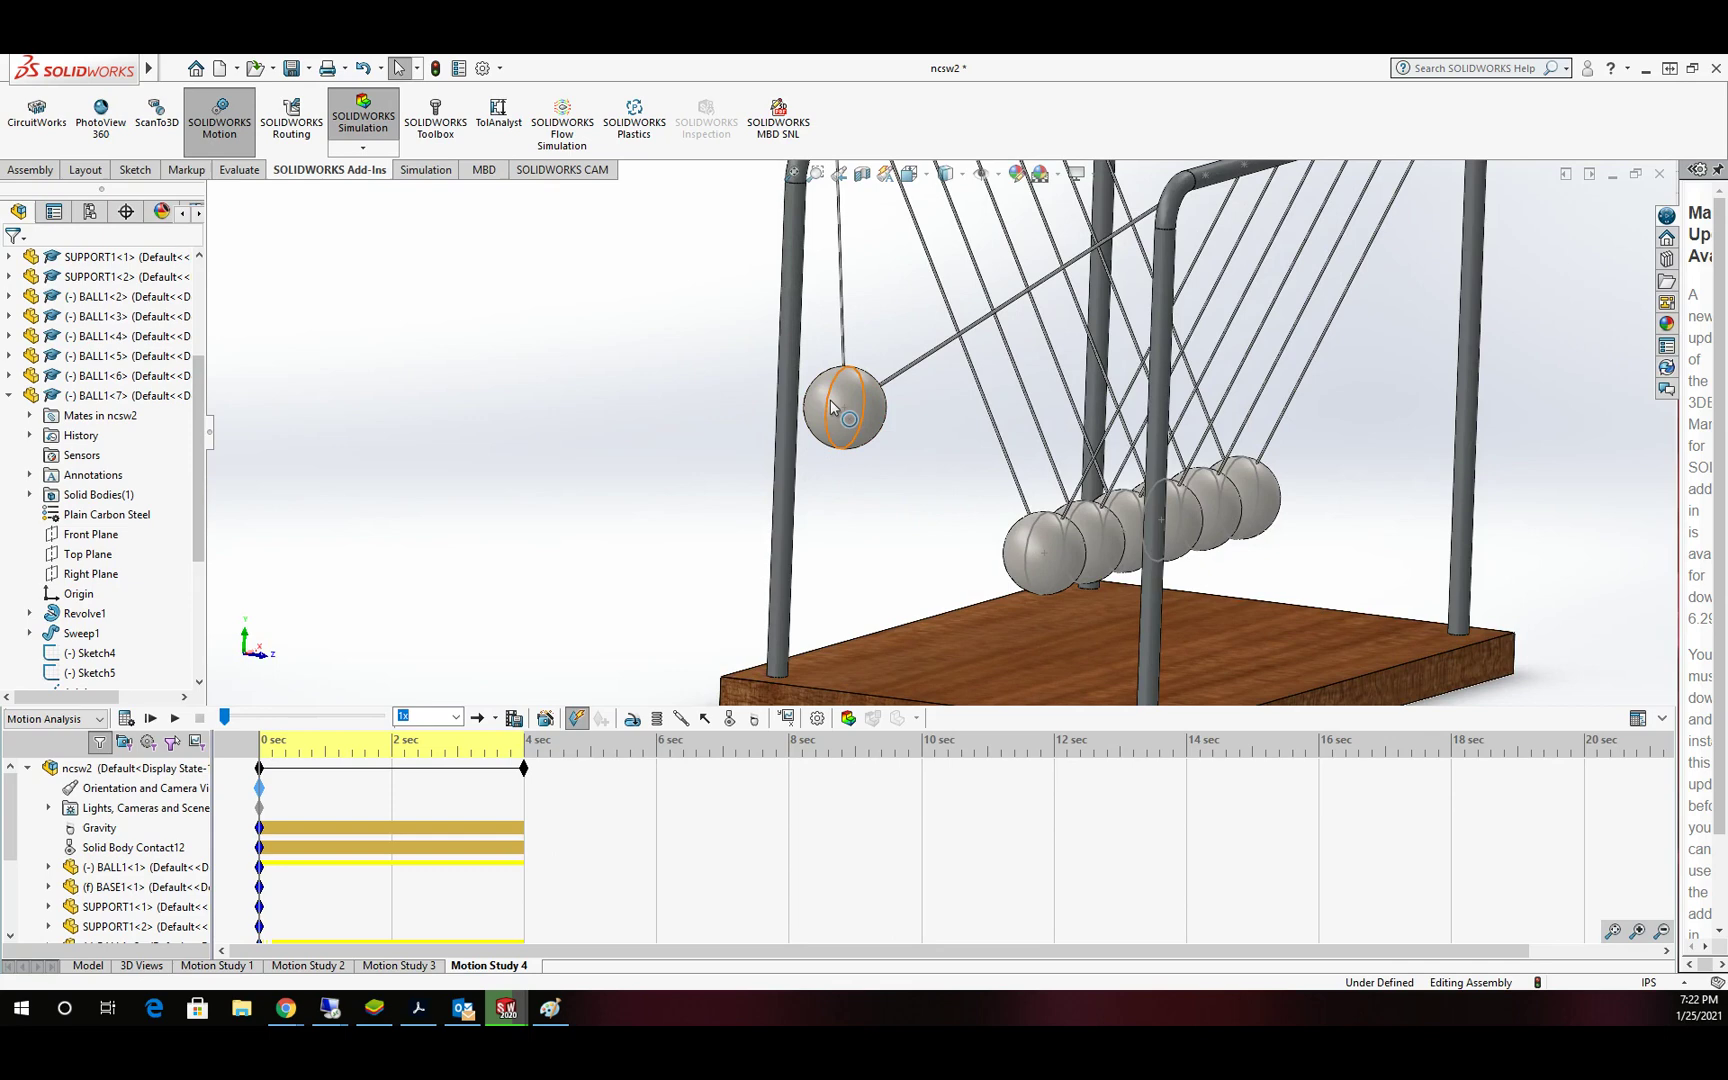
click(831, 412)
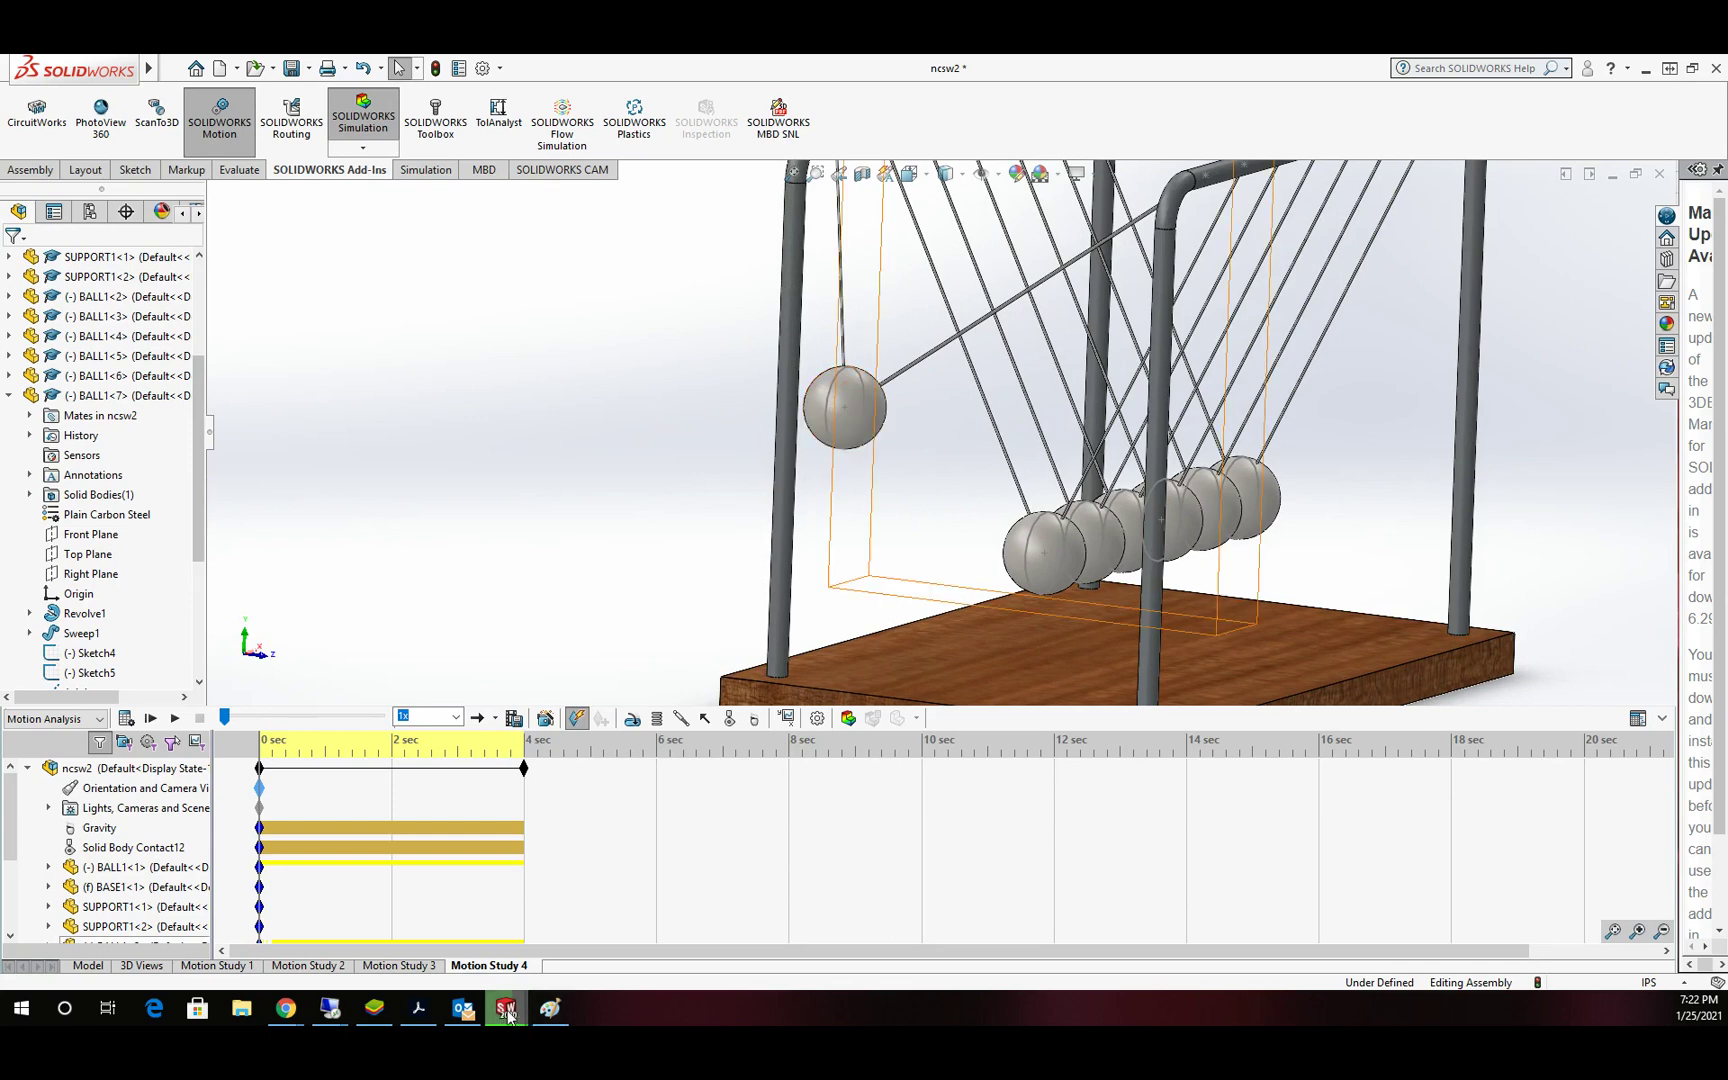
mouse_move(507, 1012)
click(601, 940)
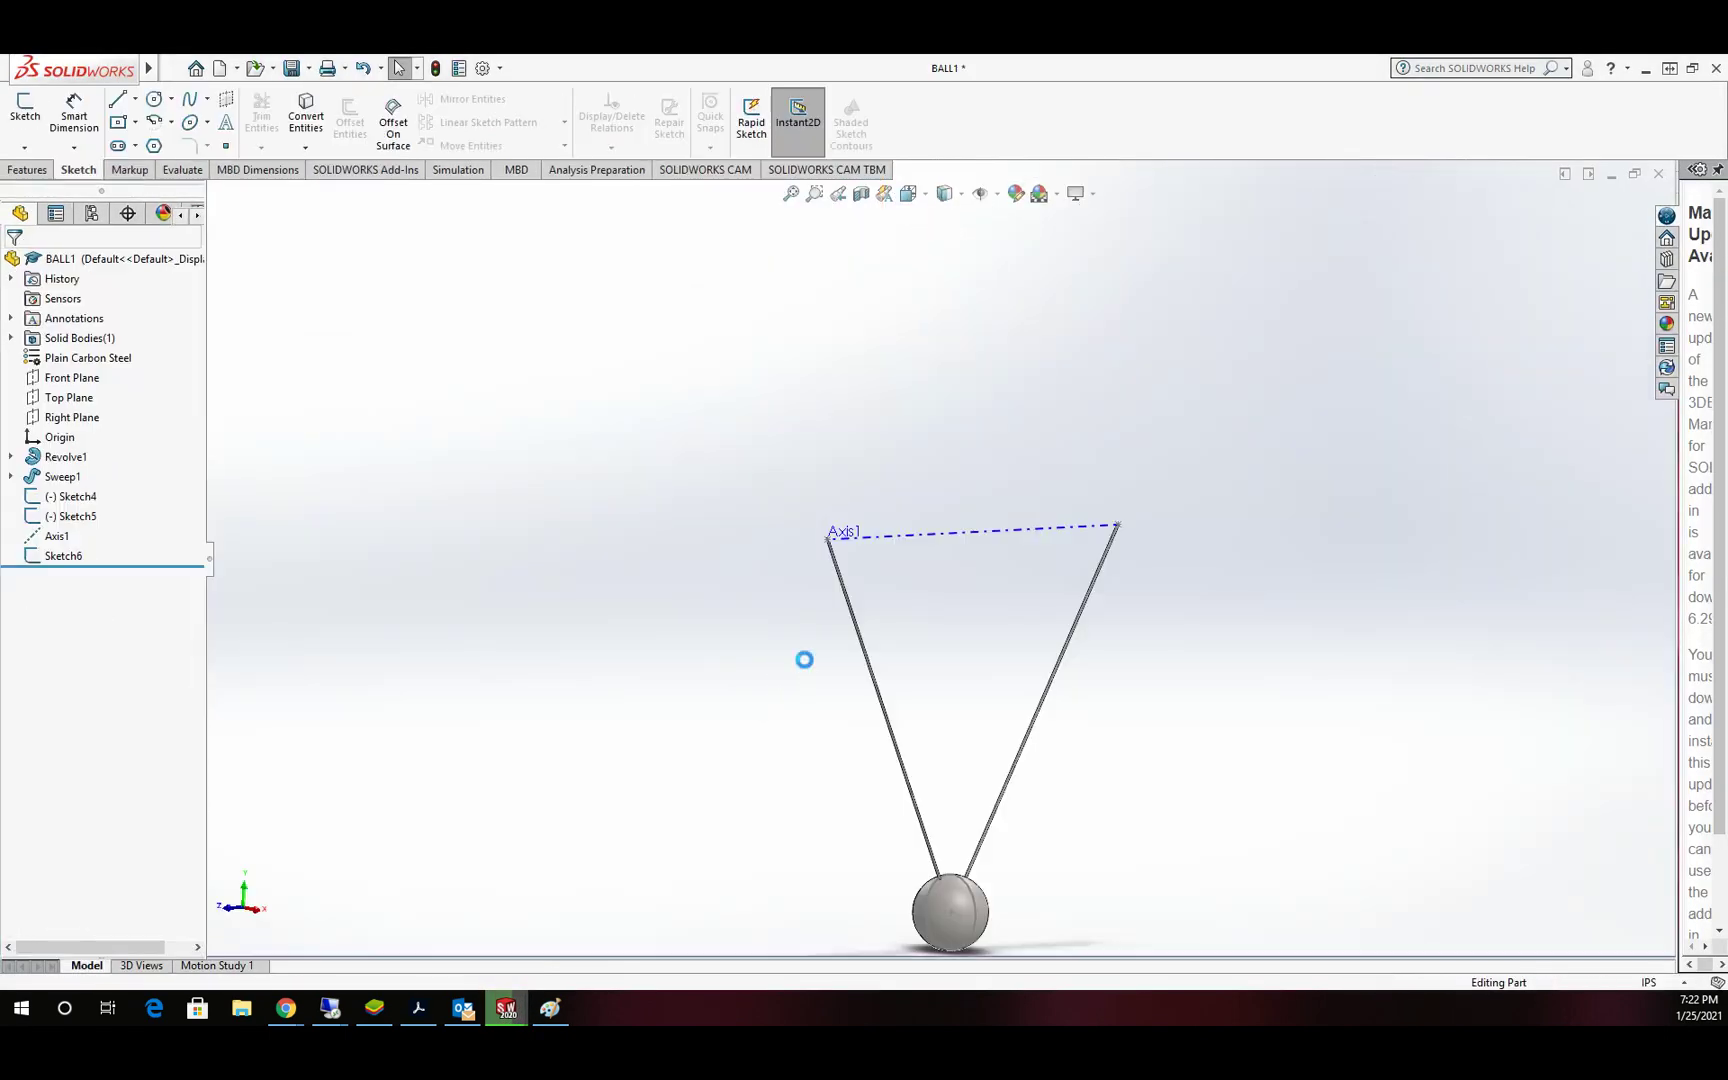
scroll(959, 866, down, 2)
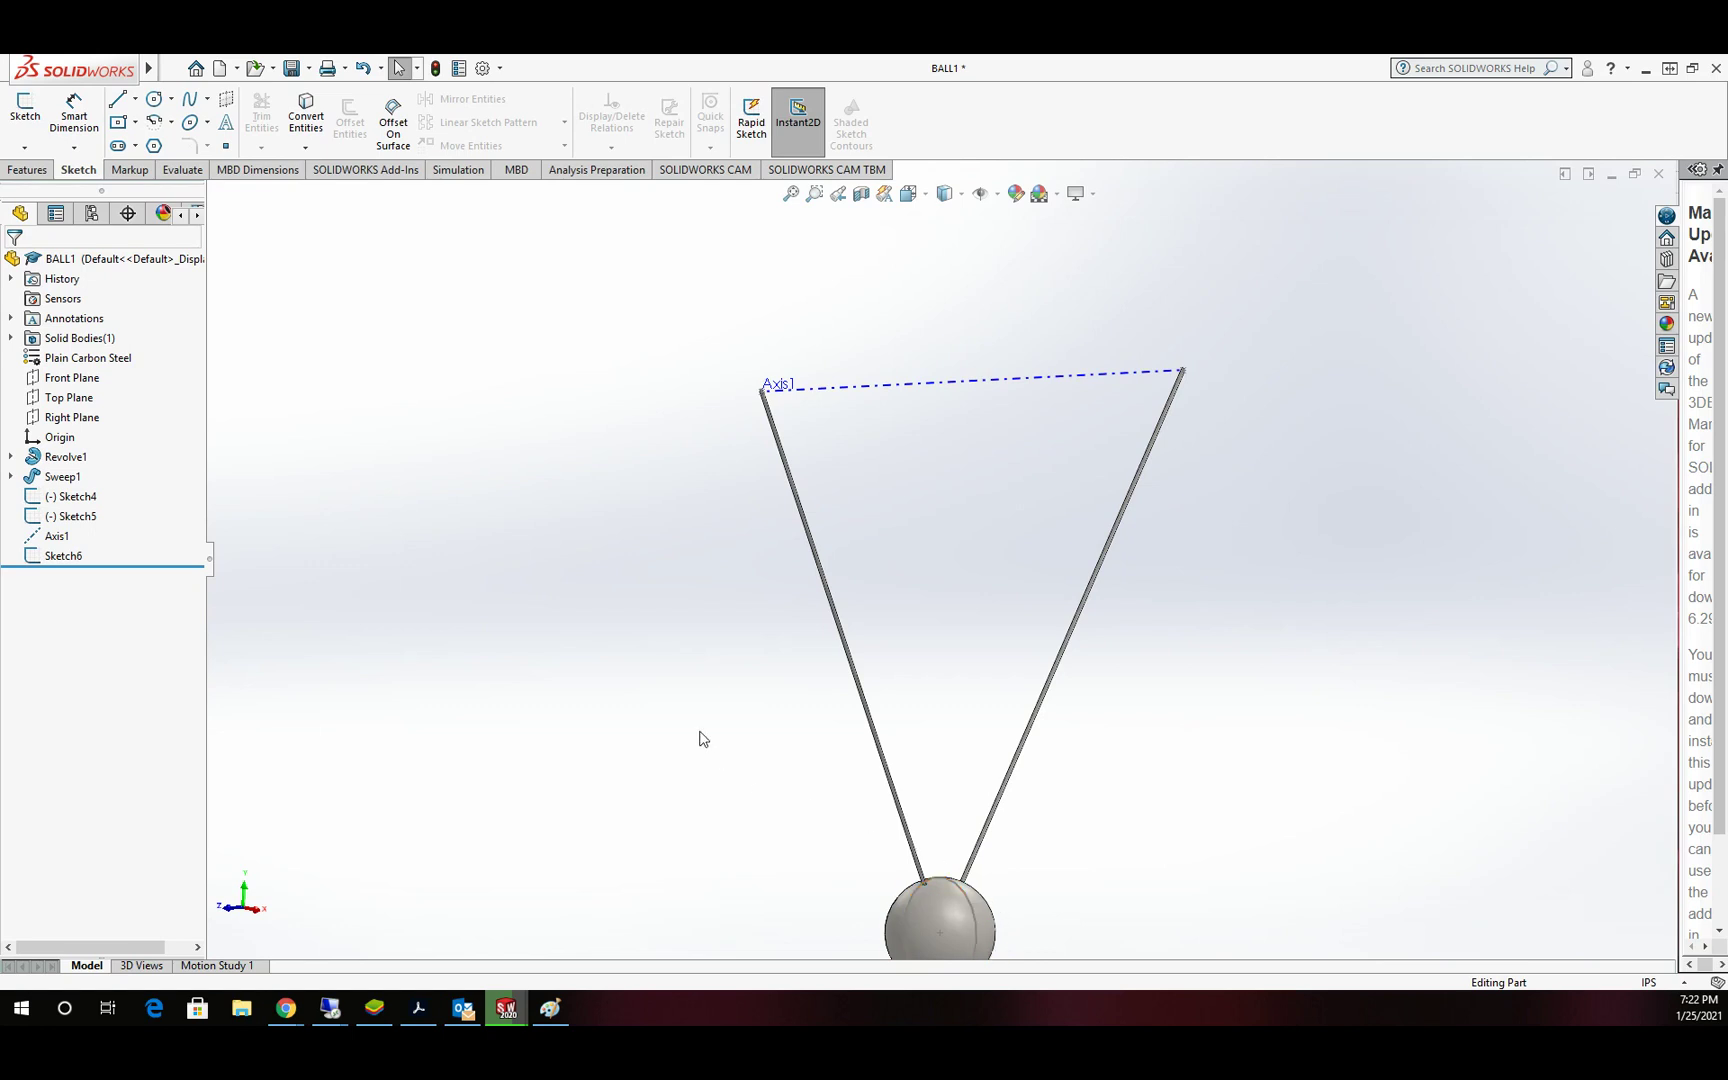
key(z)
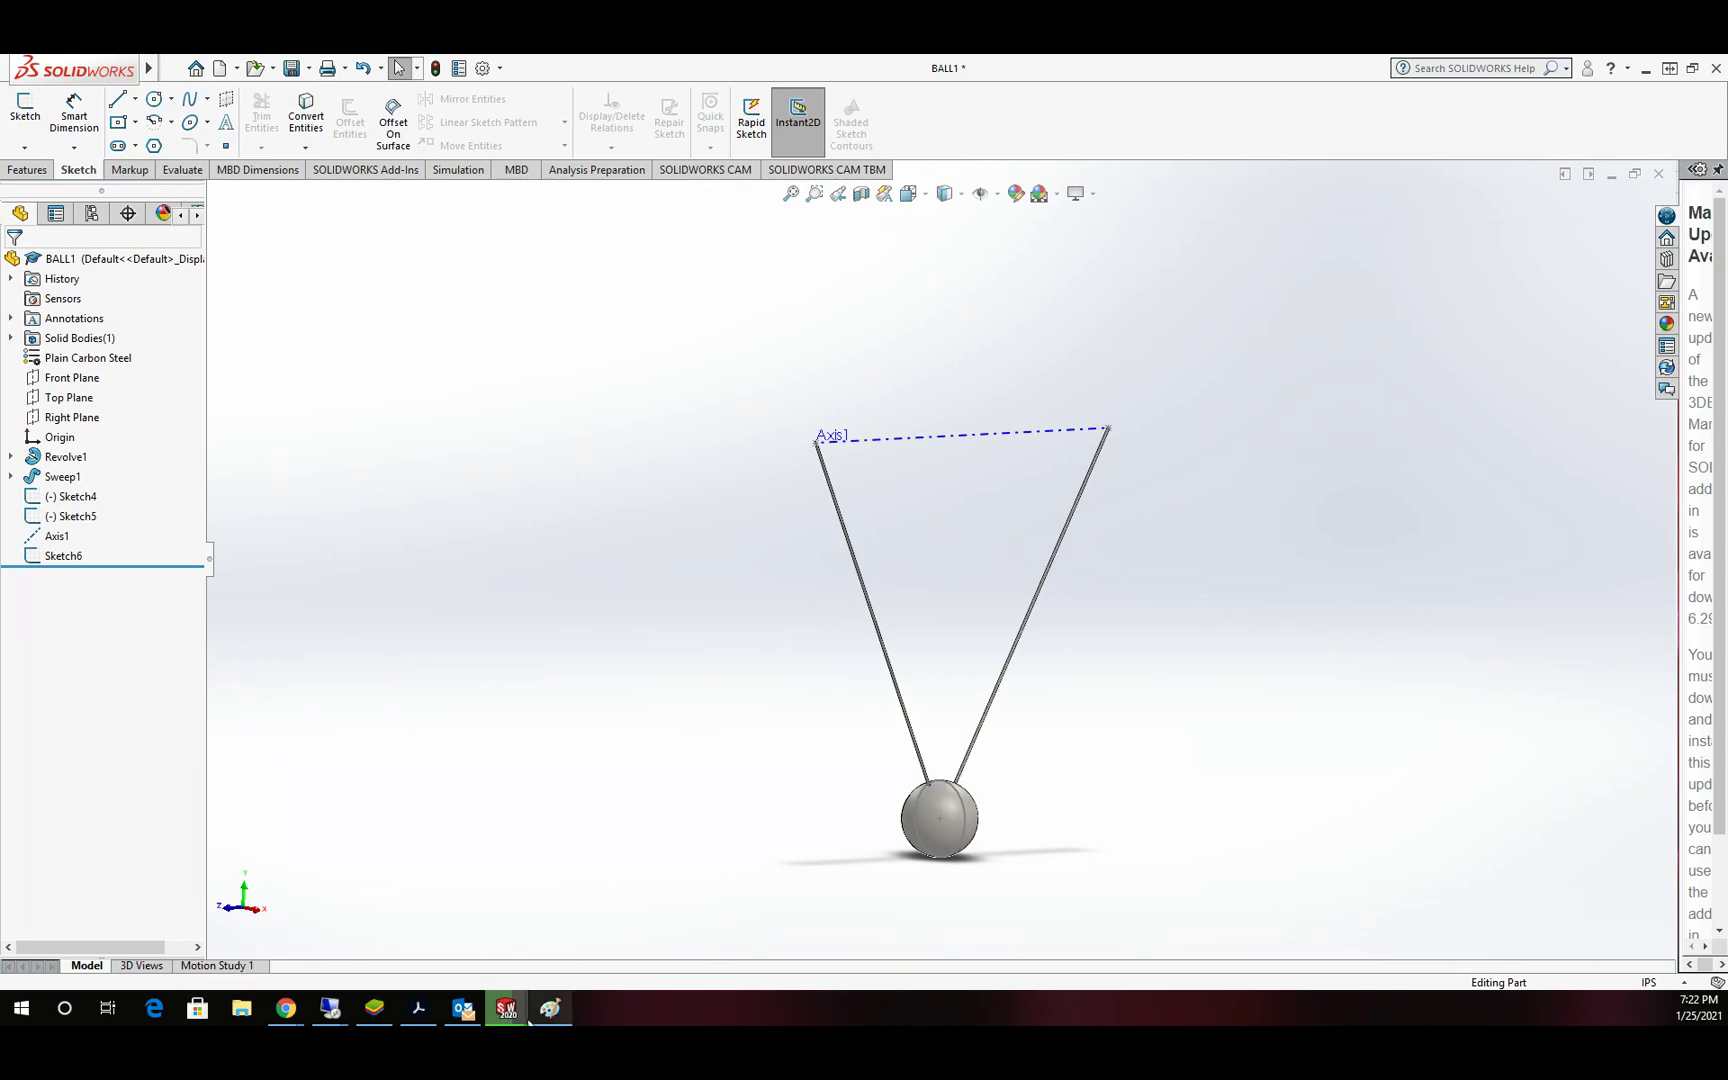
mouse_move(506, 1010)
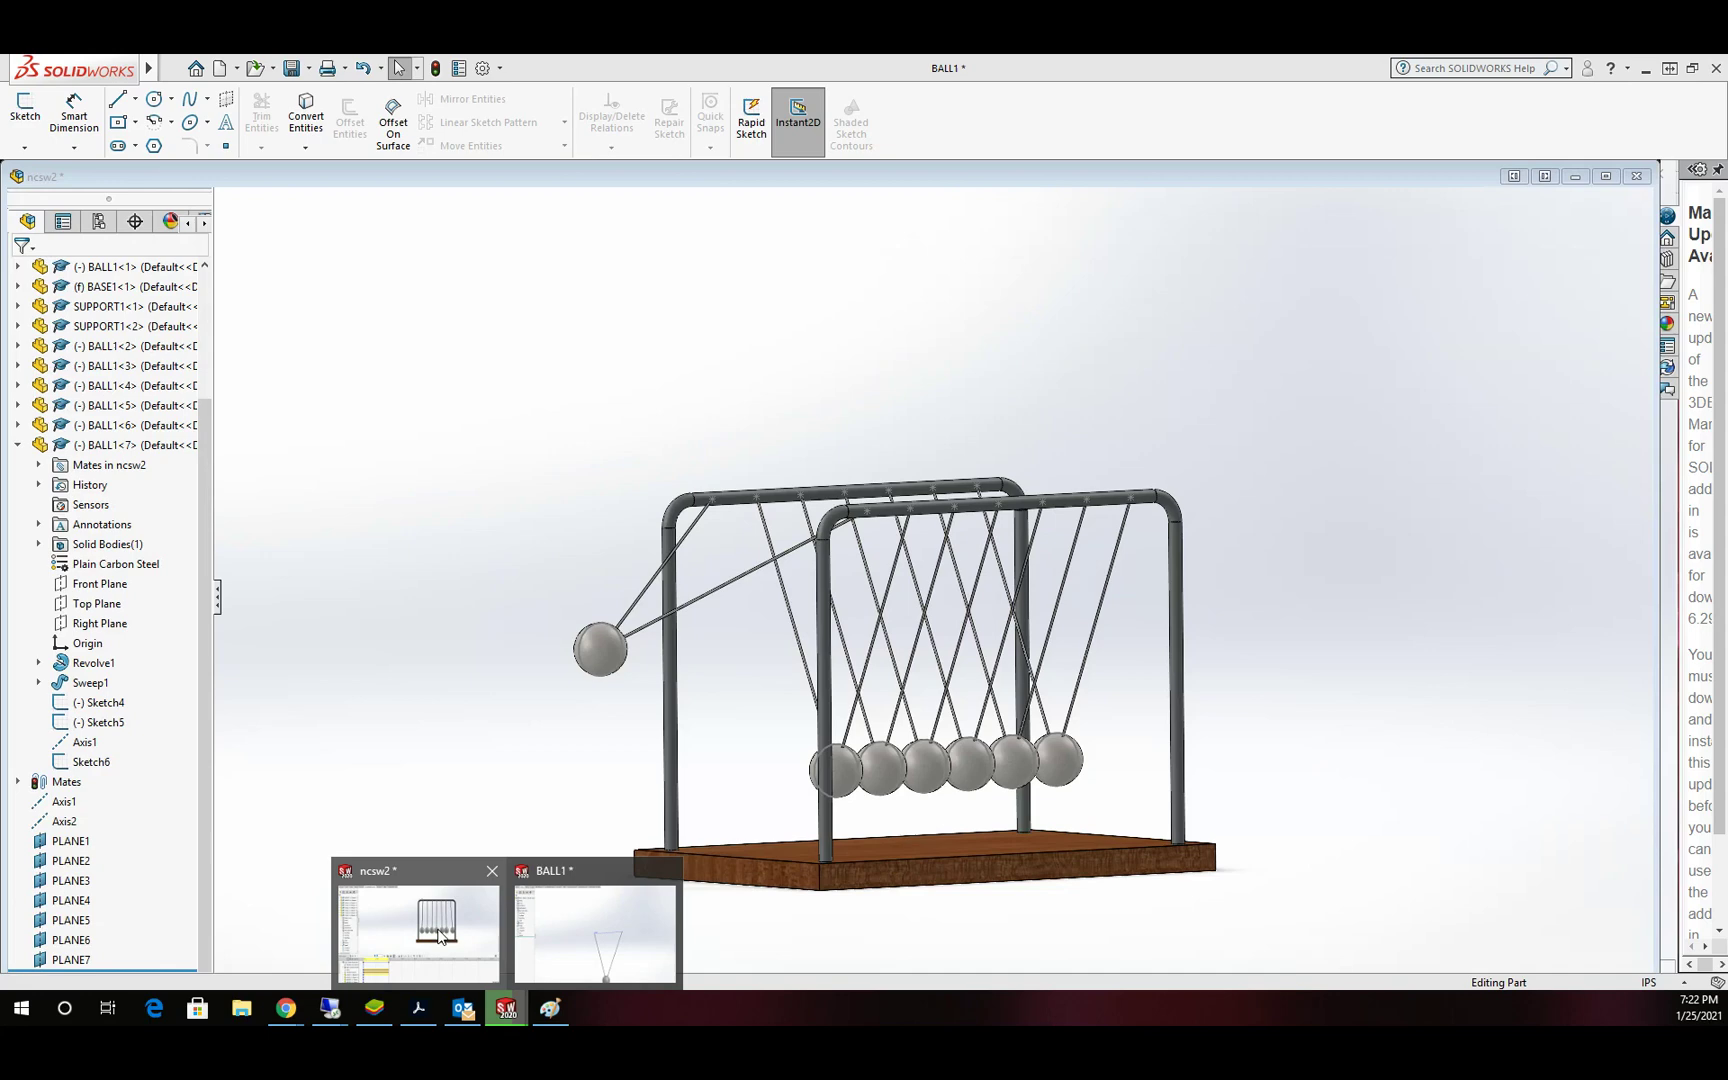
Step: Back in ncsw2's Motion Study 4, suppress Solid Body Contact12 so only gravity remains active
click(440, 930)
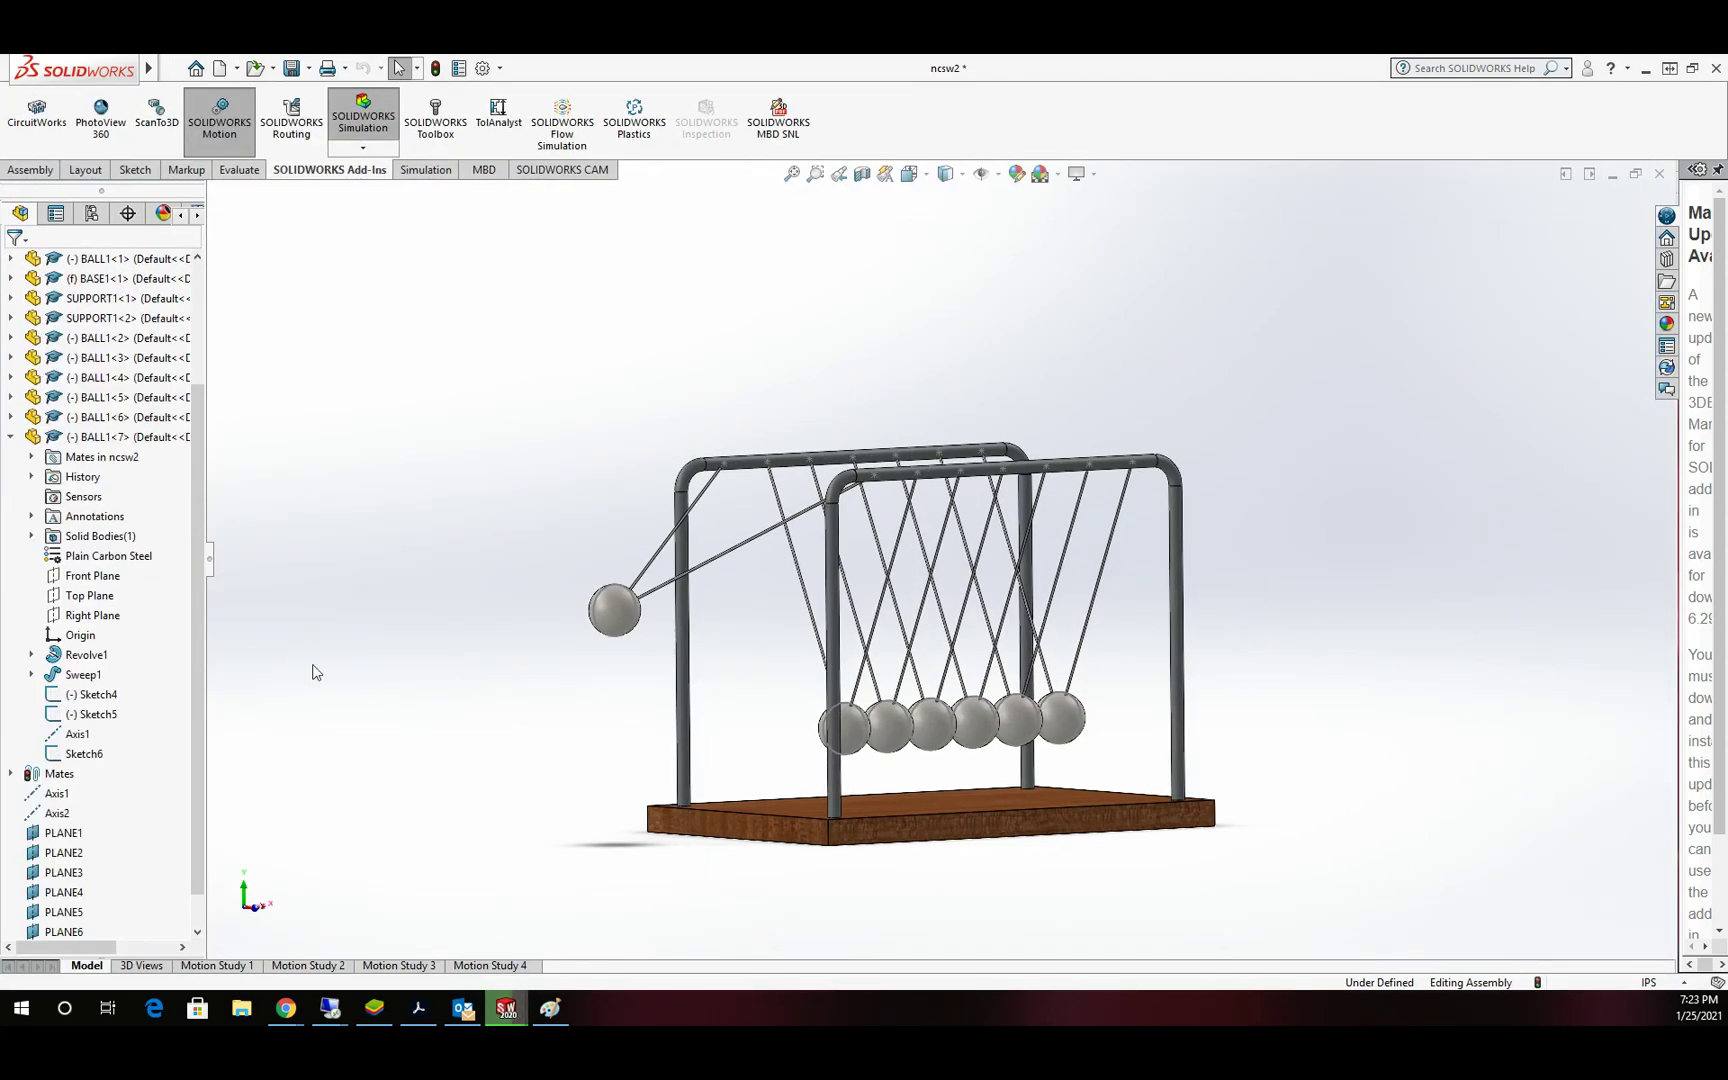
click(512, 966)
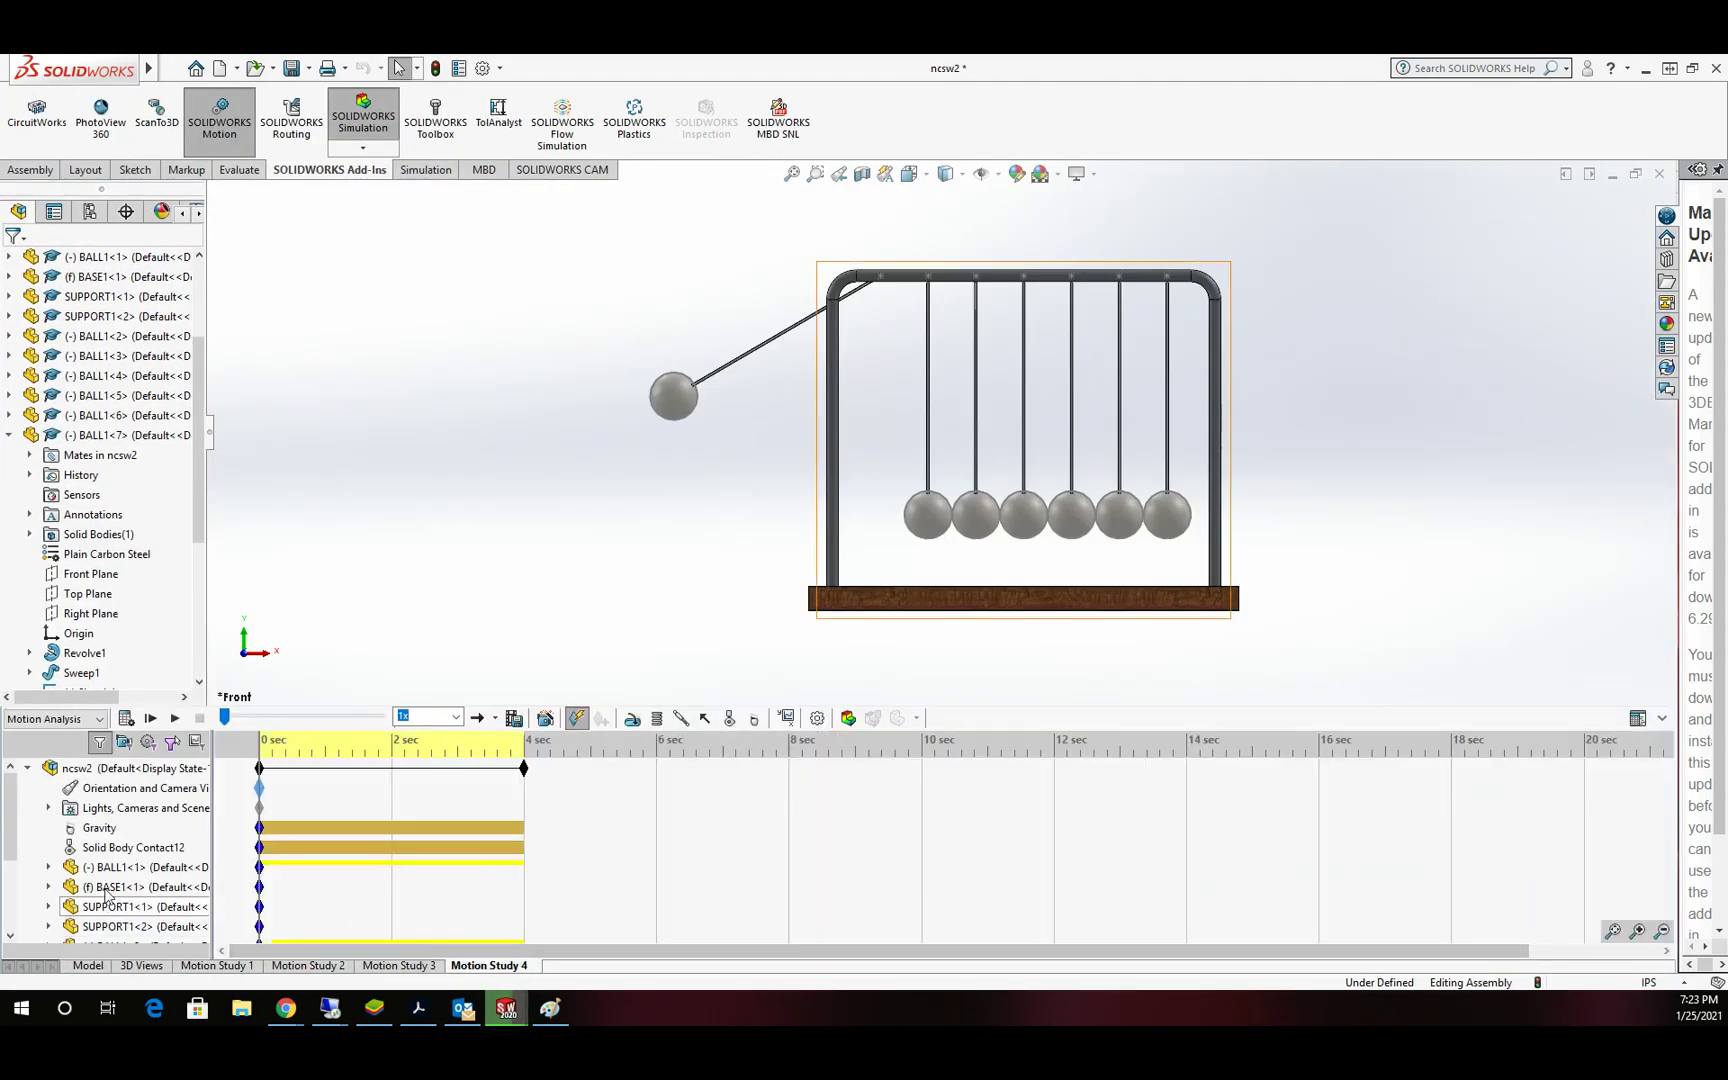
click(110, 849)
right_click(110, 850)
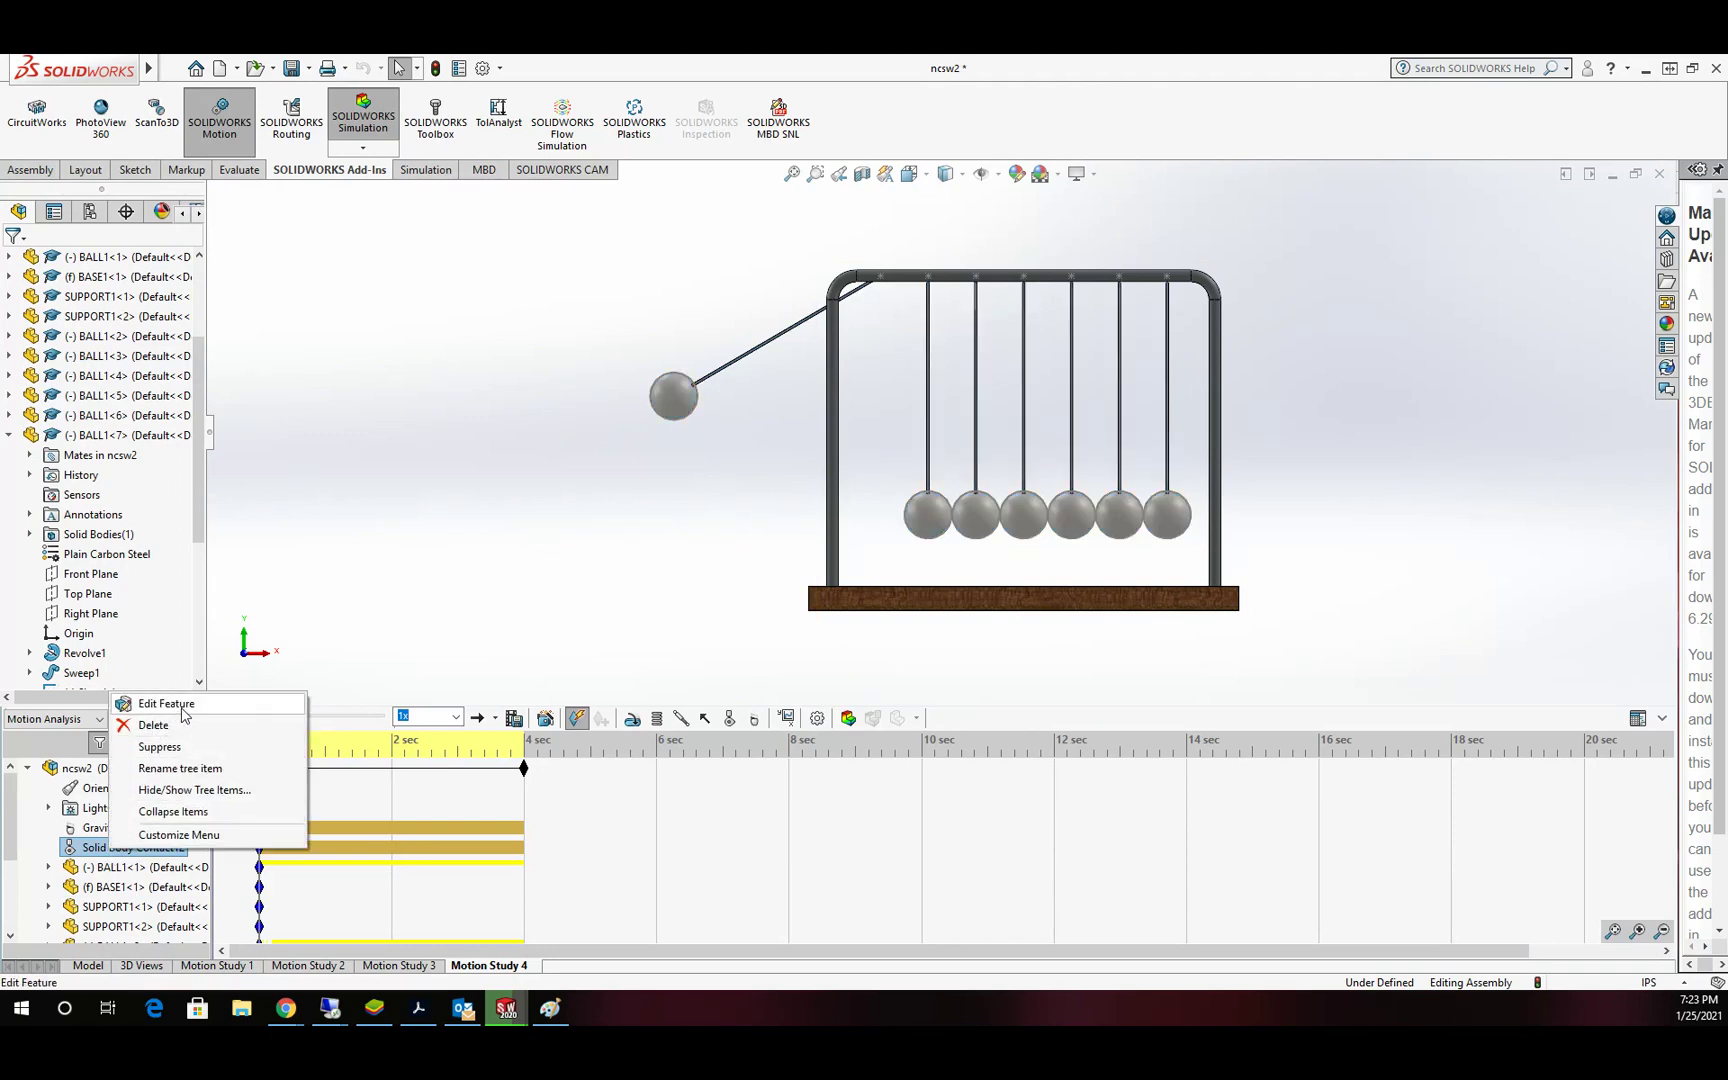
click(400, 630)
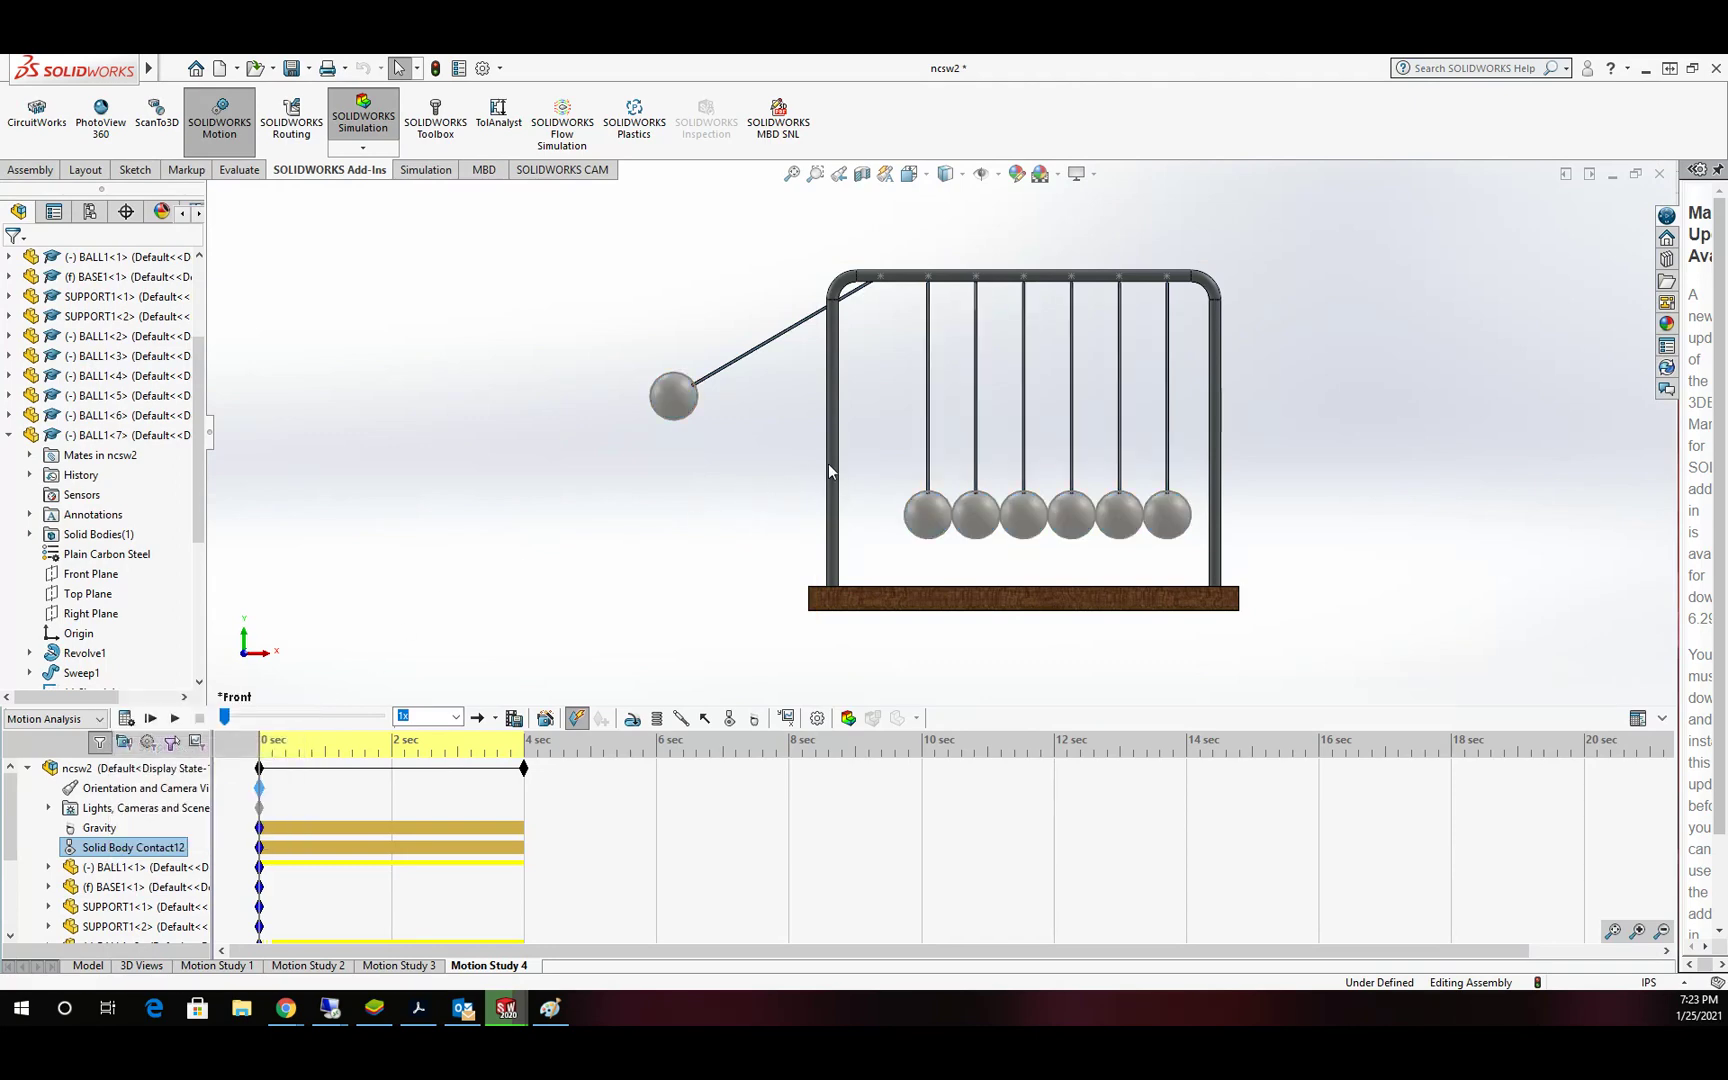
middle_drag(803, 507, 838, 527)
scroll(879, 482, down, 5)
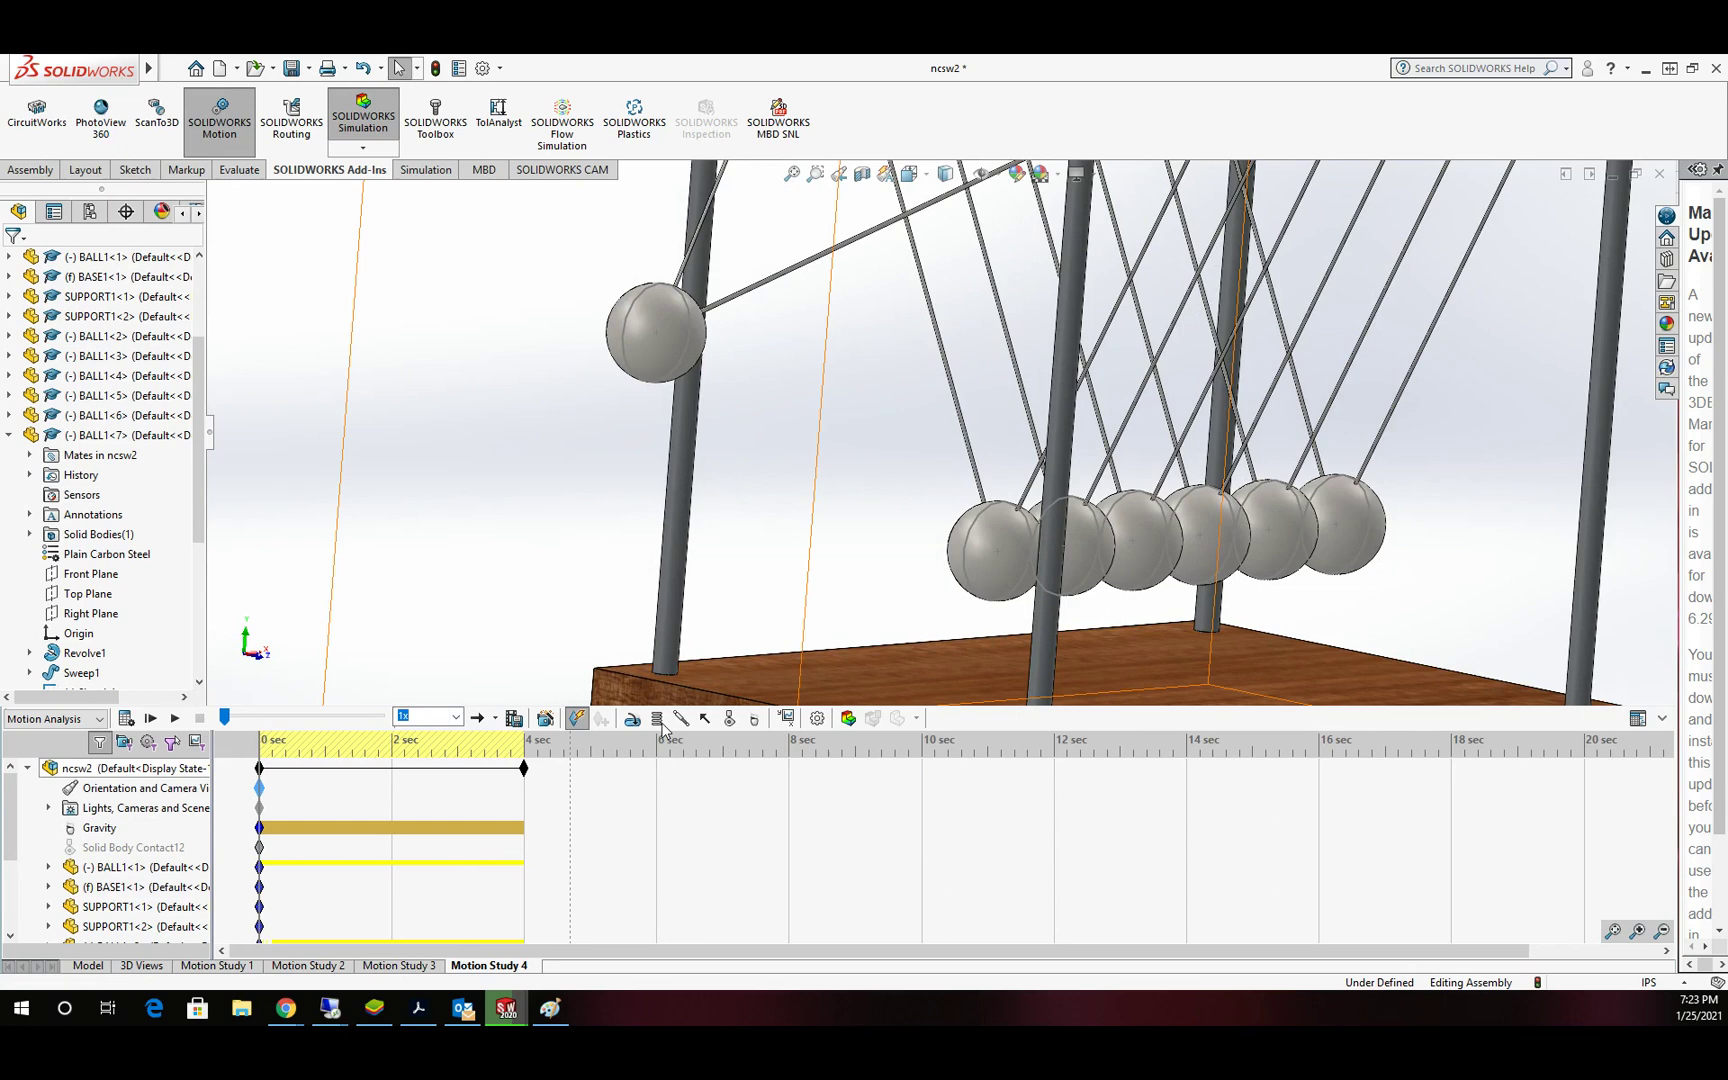
Step: Create a curve contact between the two ball edges, without material values or friction, restitution coefficient 1
click(731, 719)
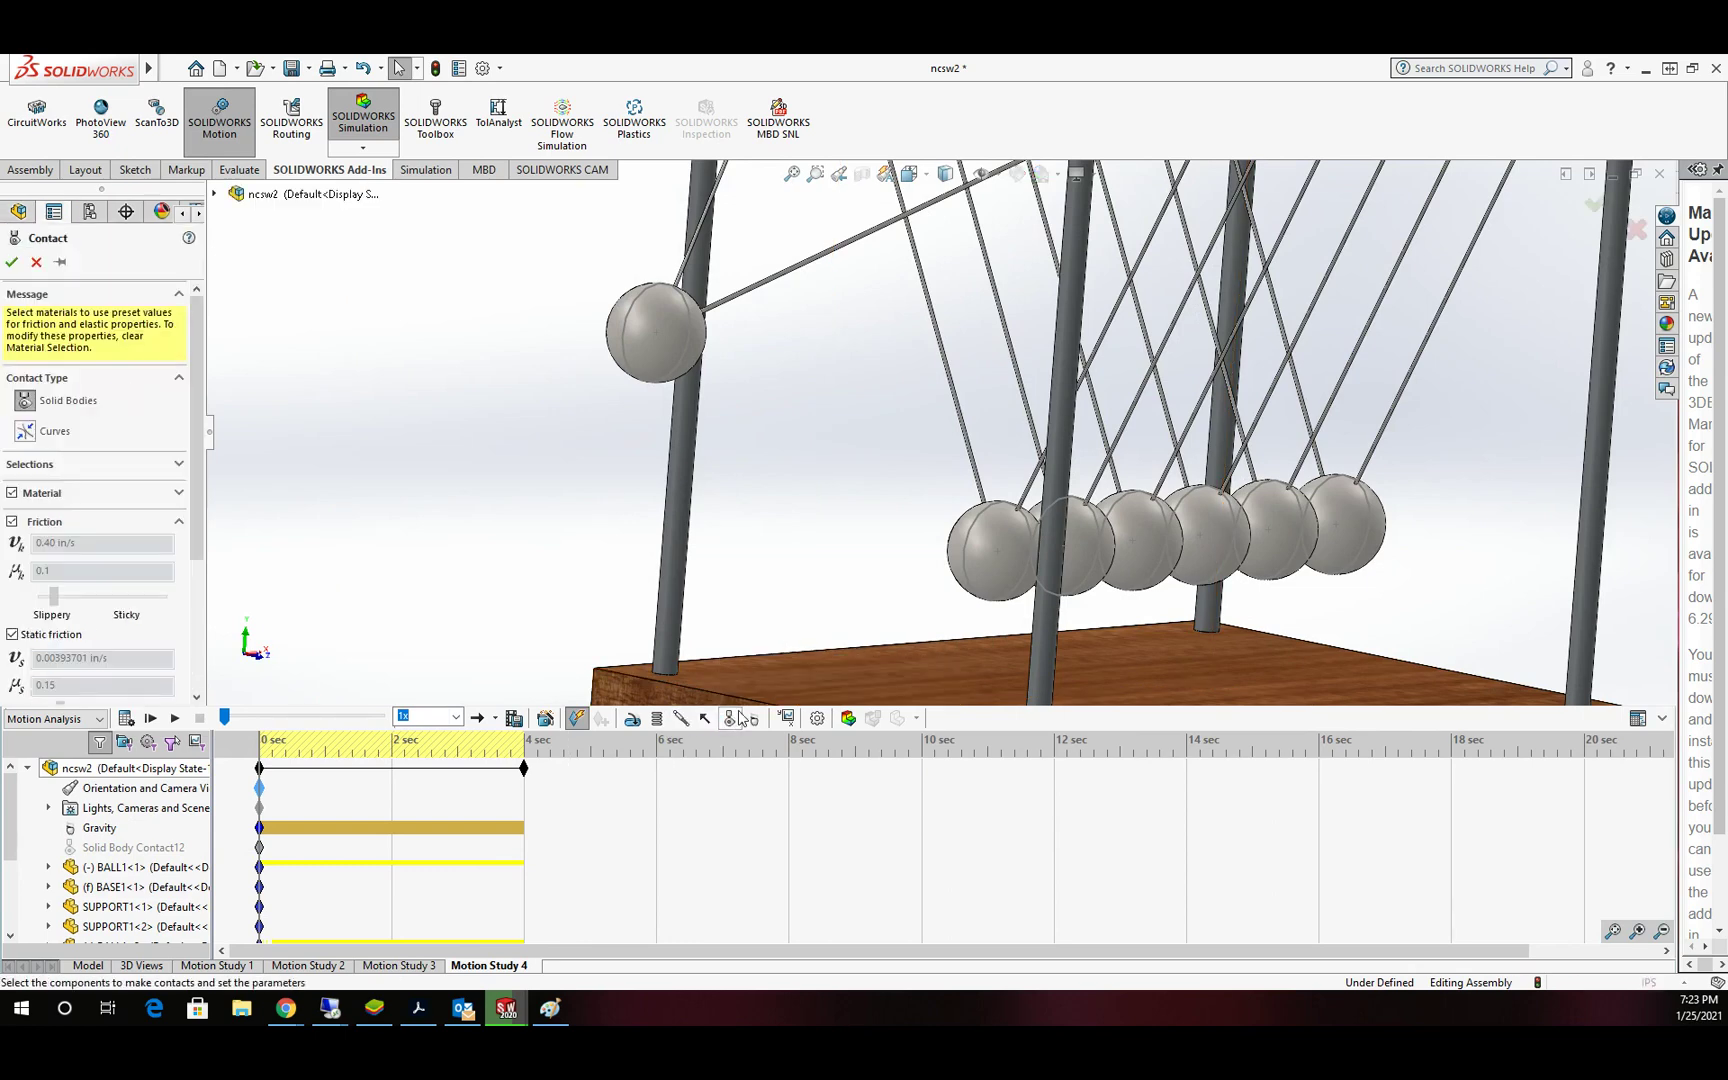
click(23, 432)
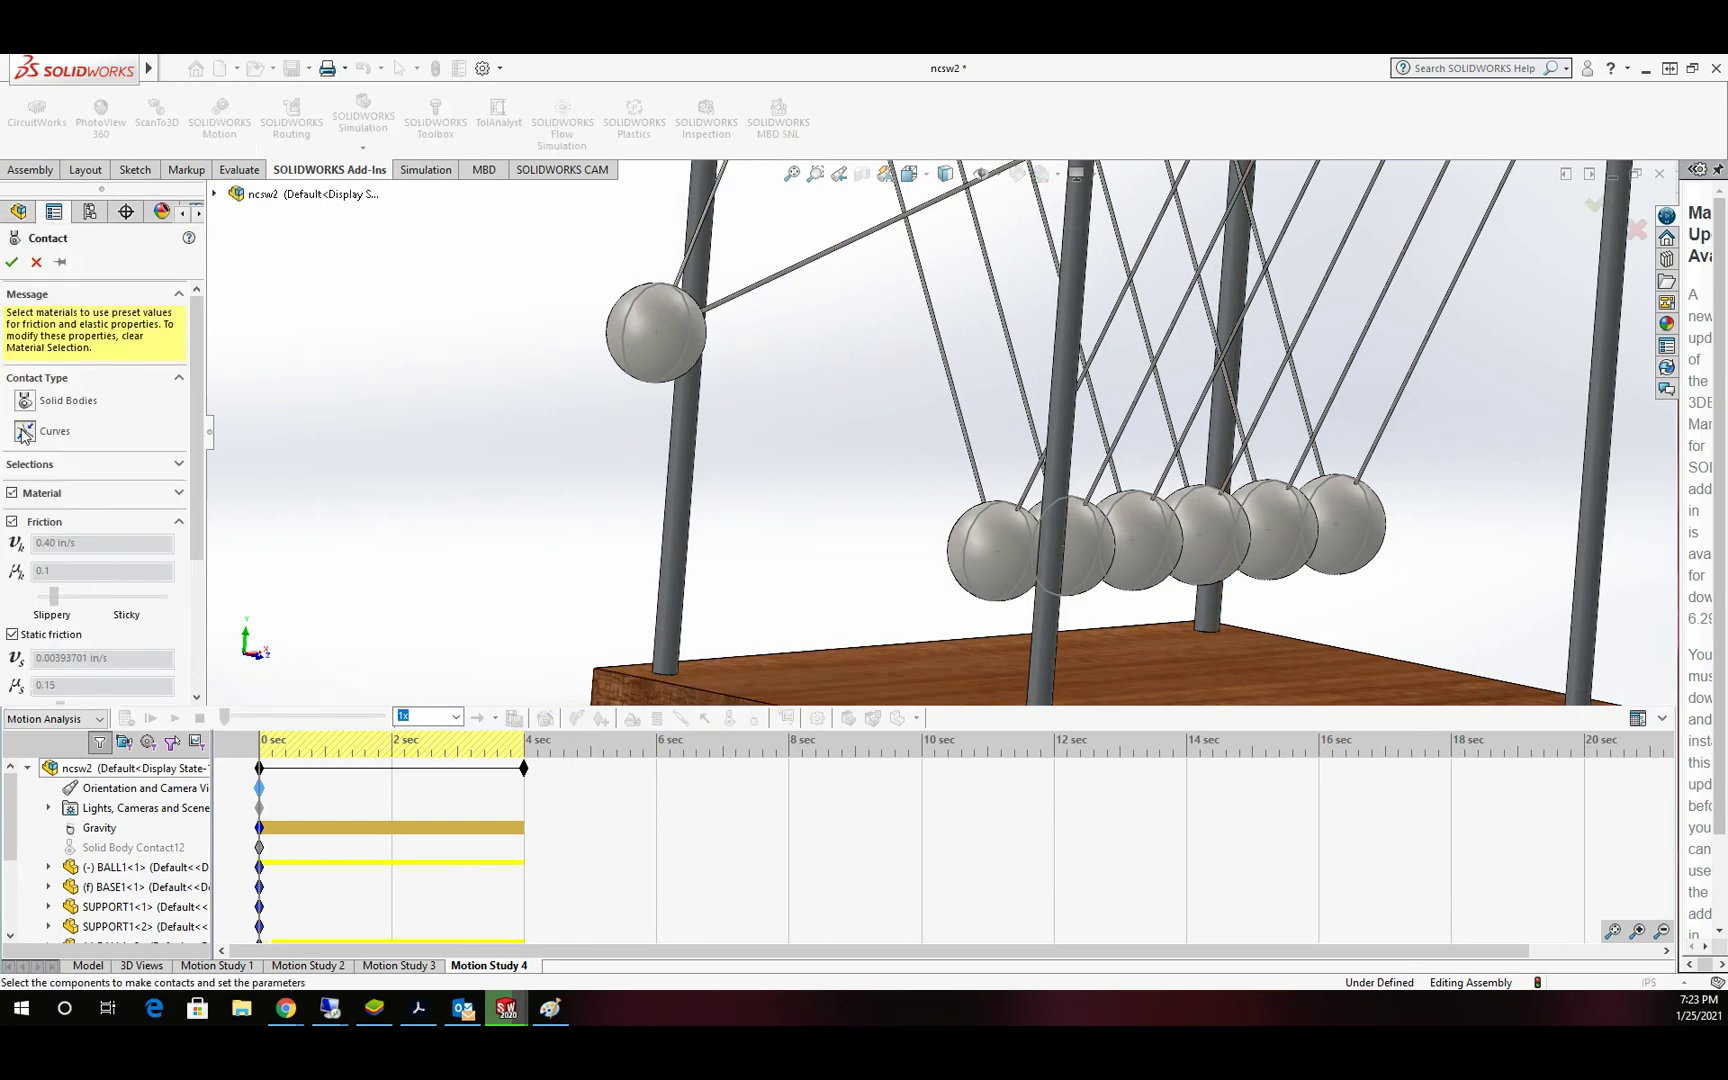
click(629, 325)
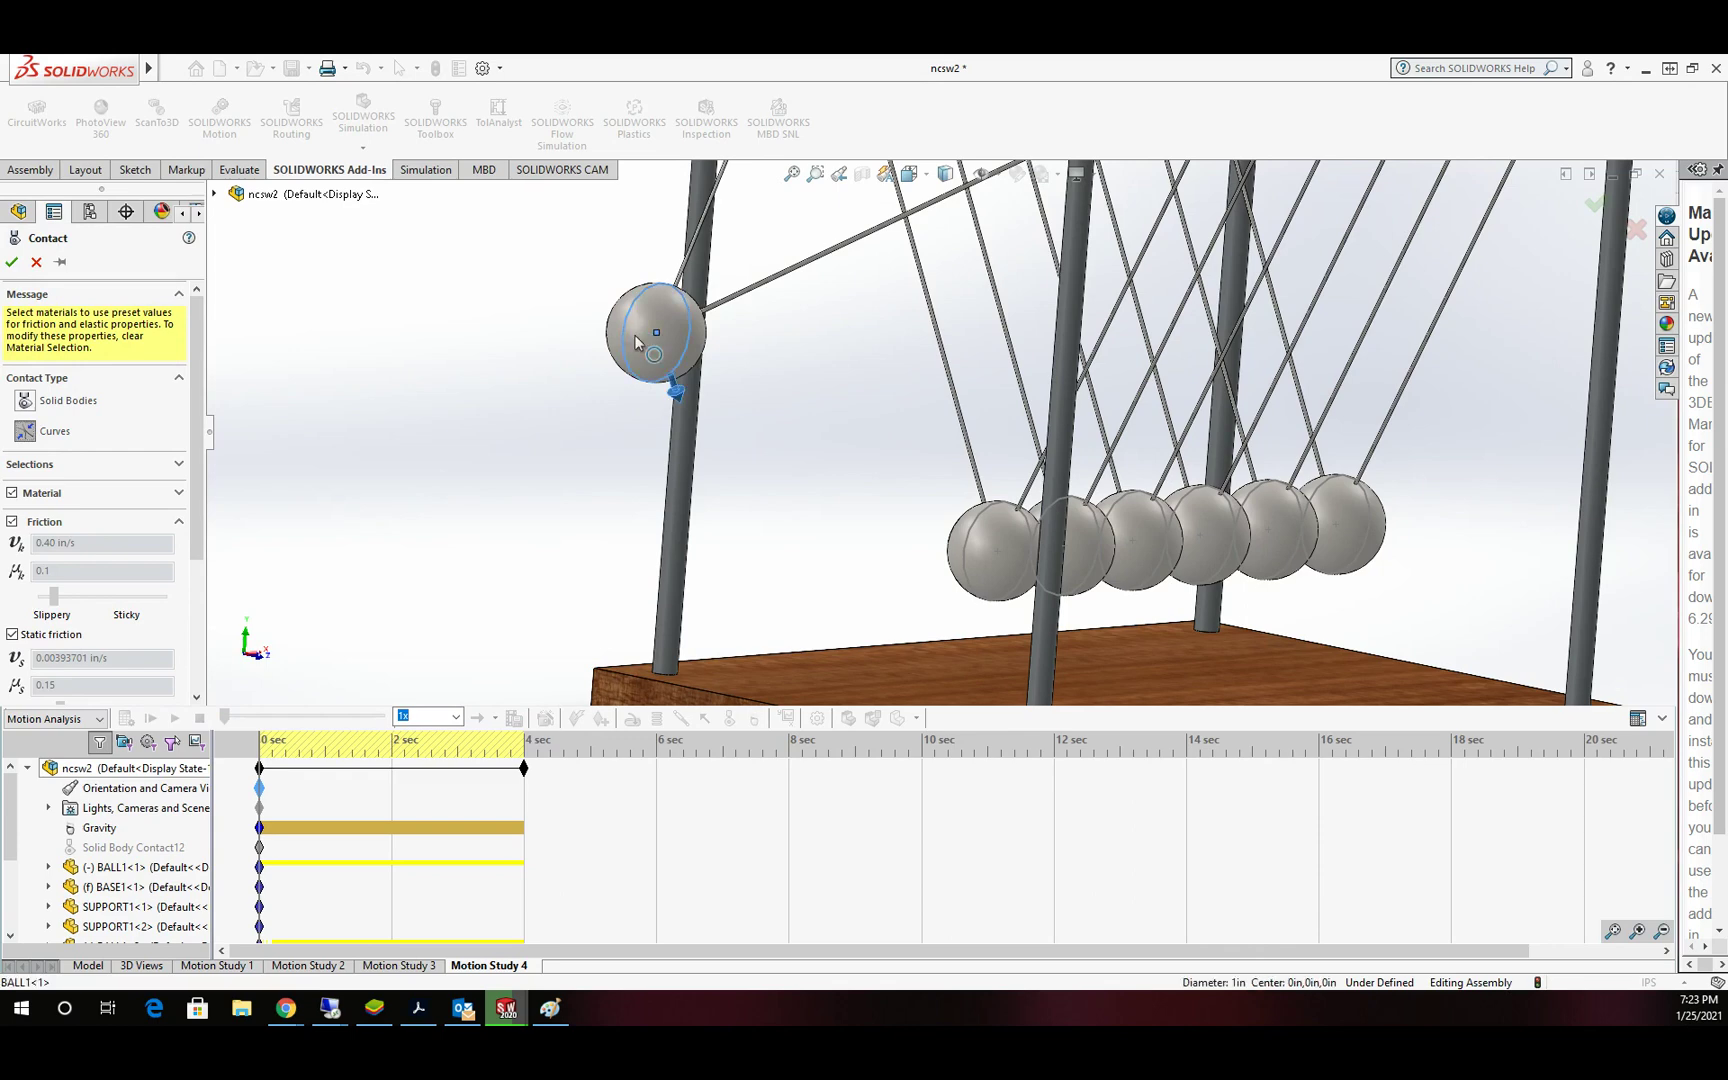
click(967, 541)
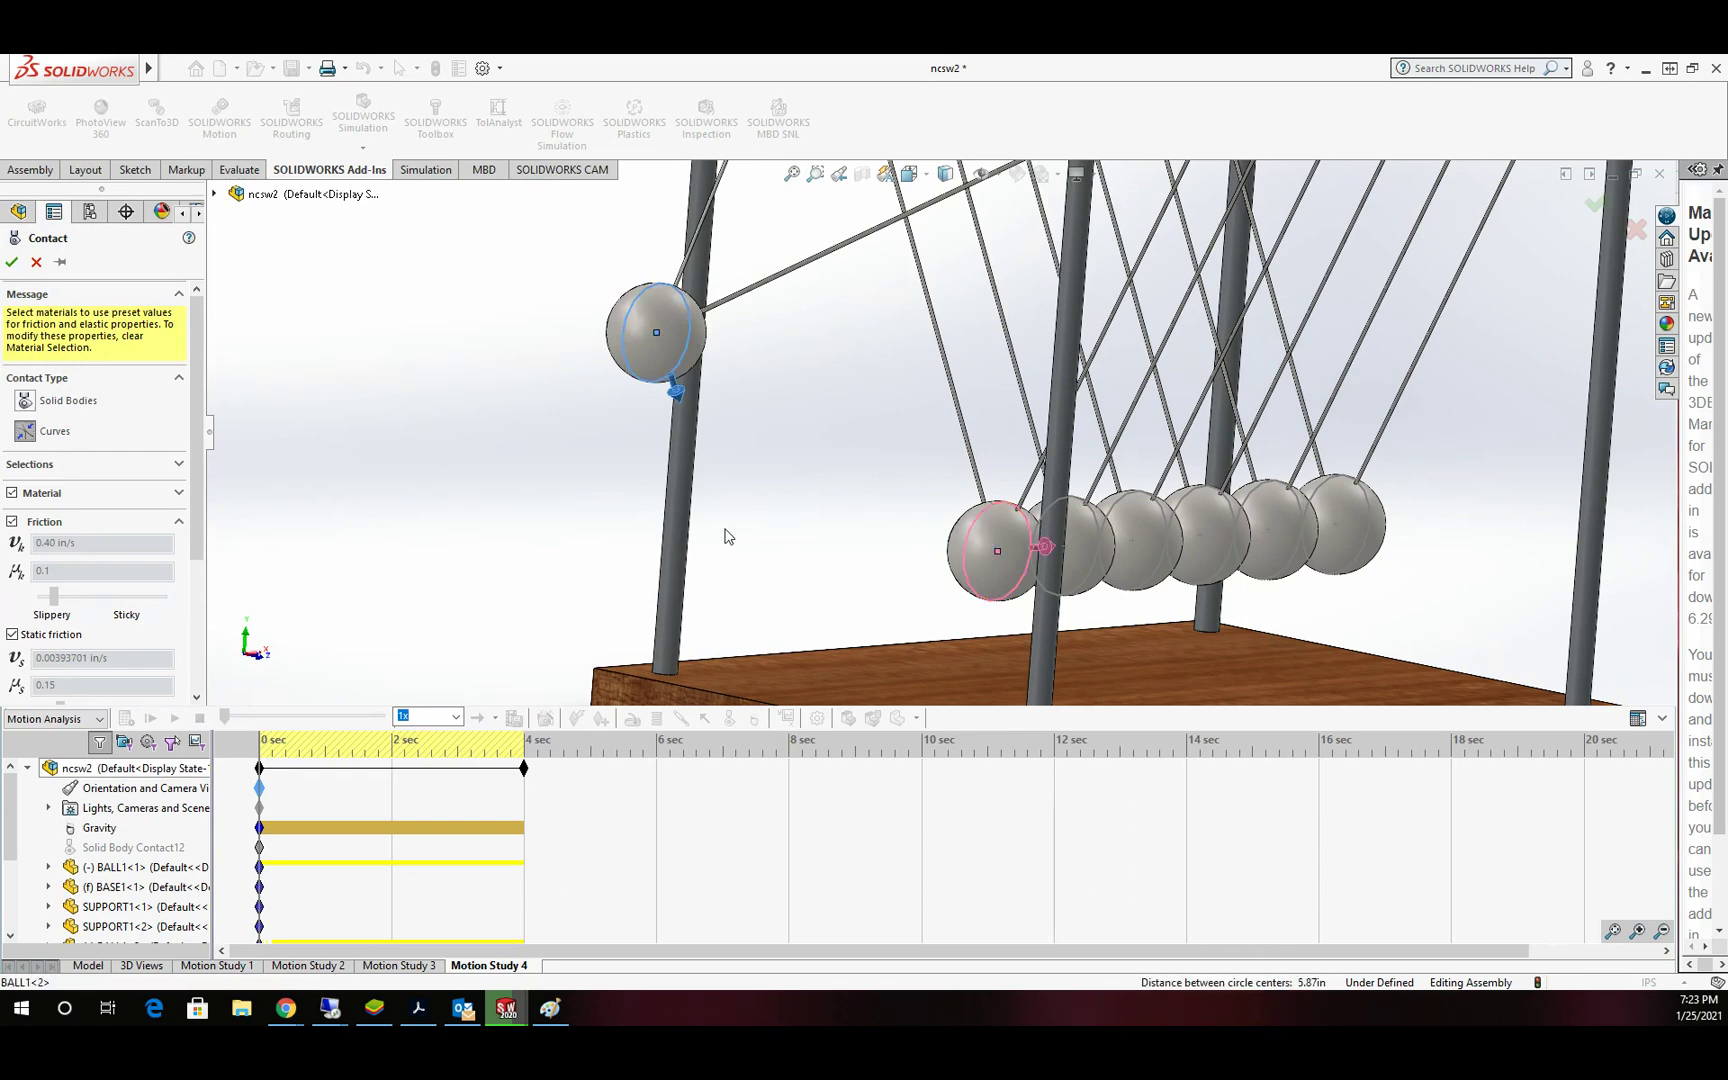
click(12, 492)
click(11, 522)
scroll(192, 588, down, 4)
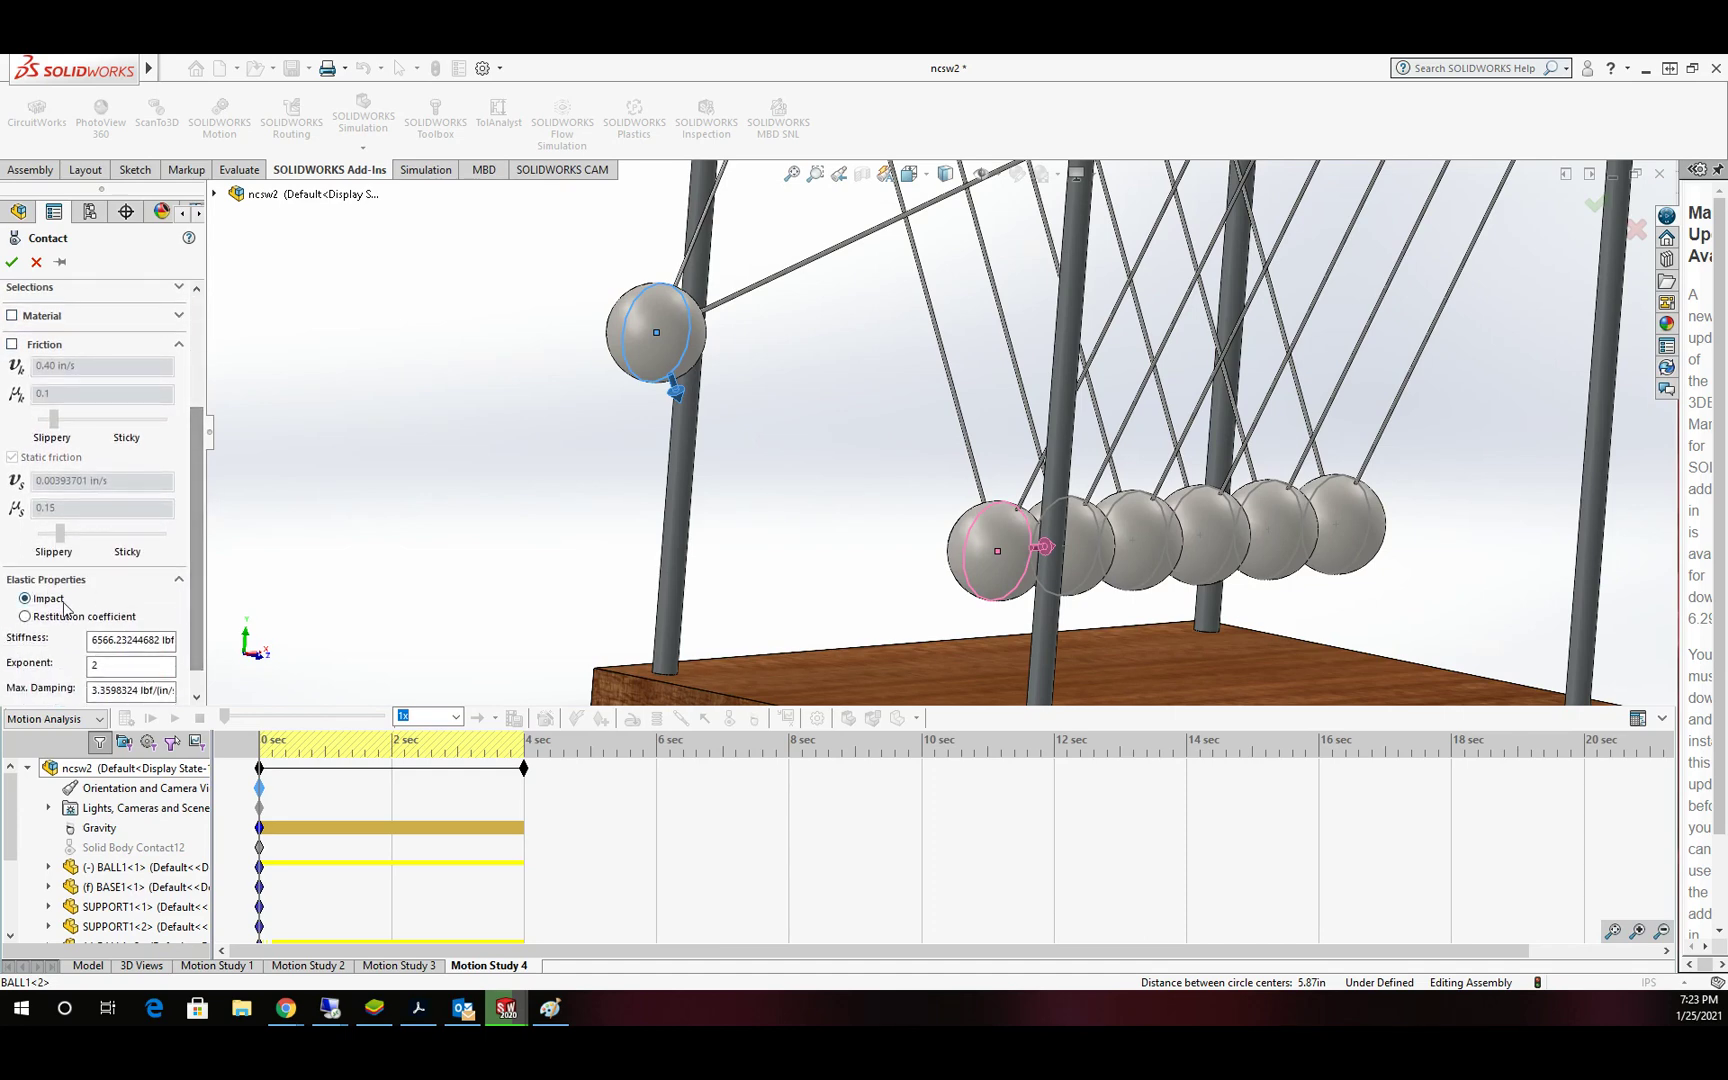
click(25, 617)
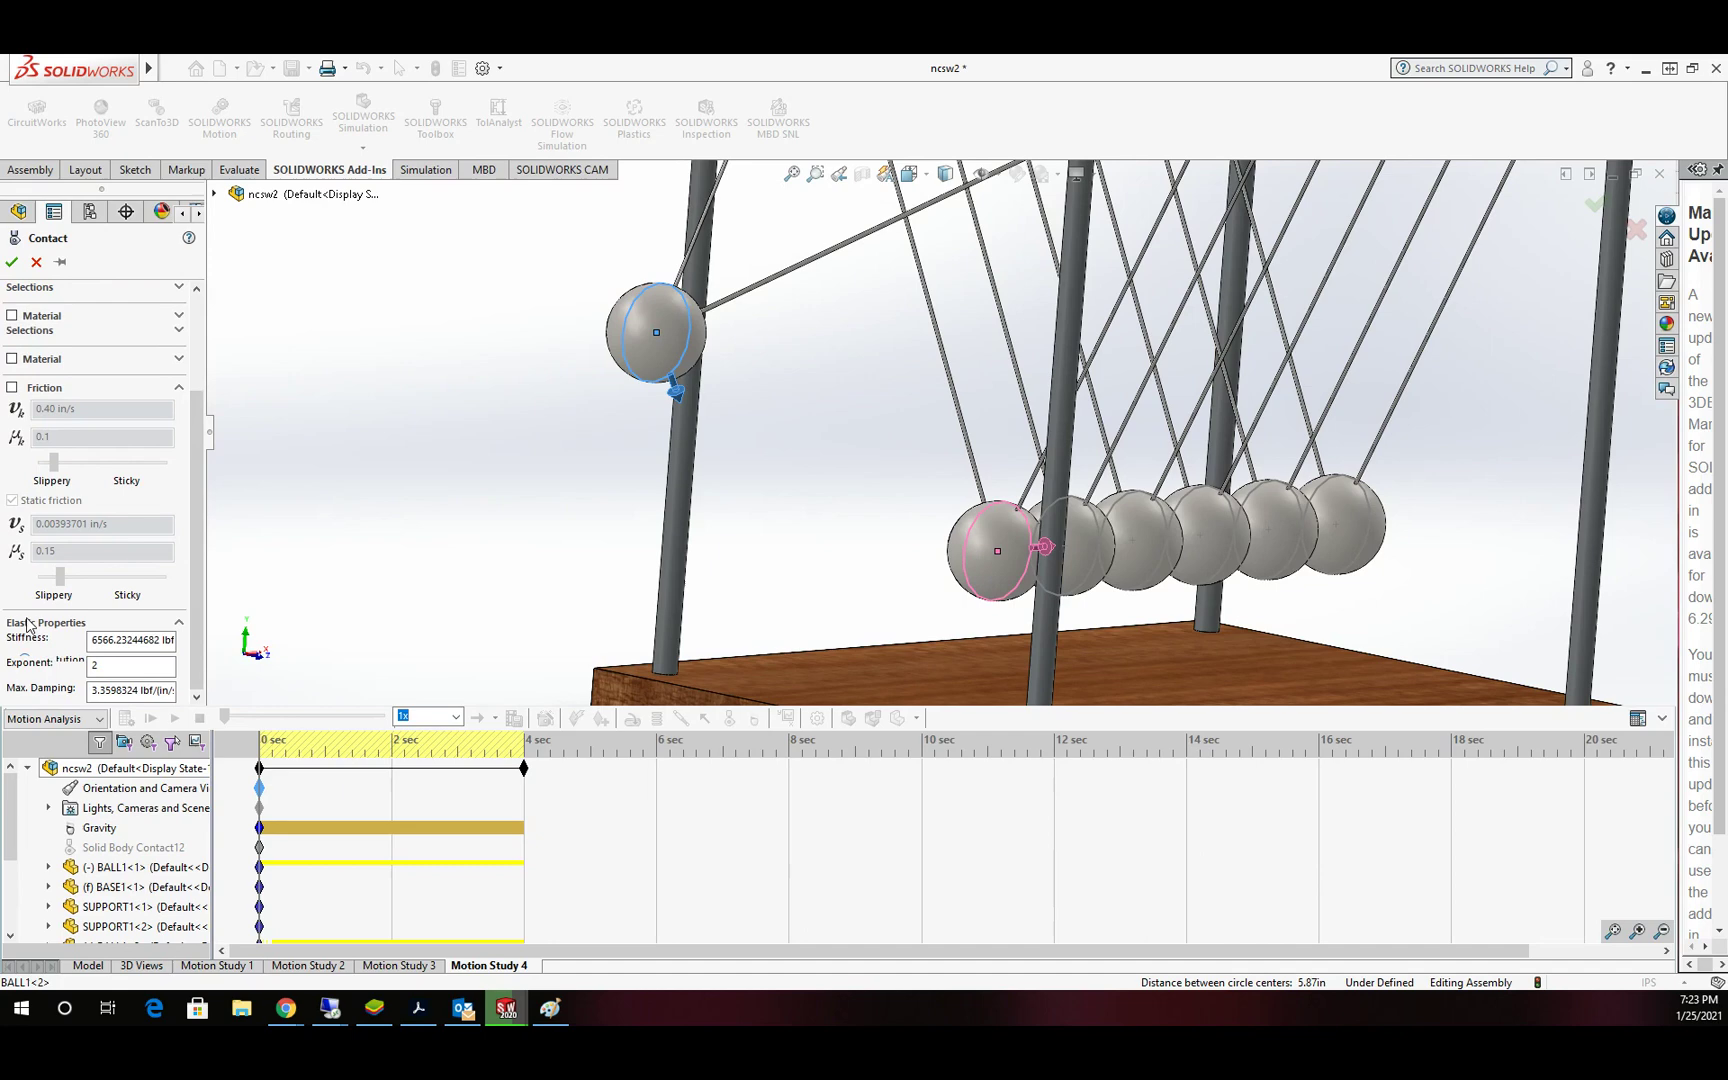
double_click(105, 680)
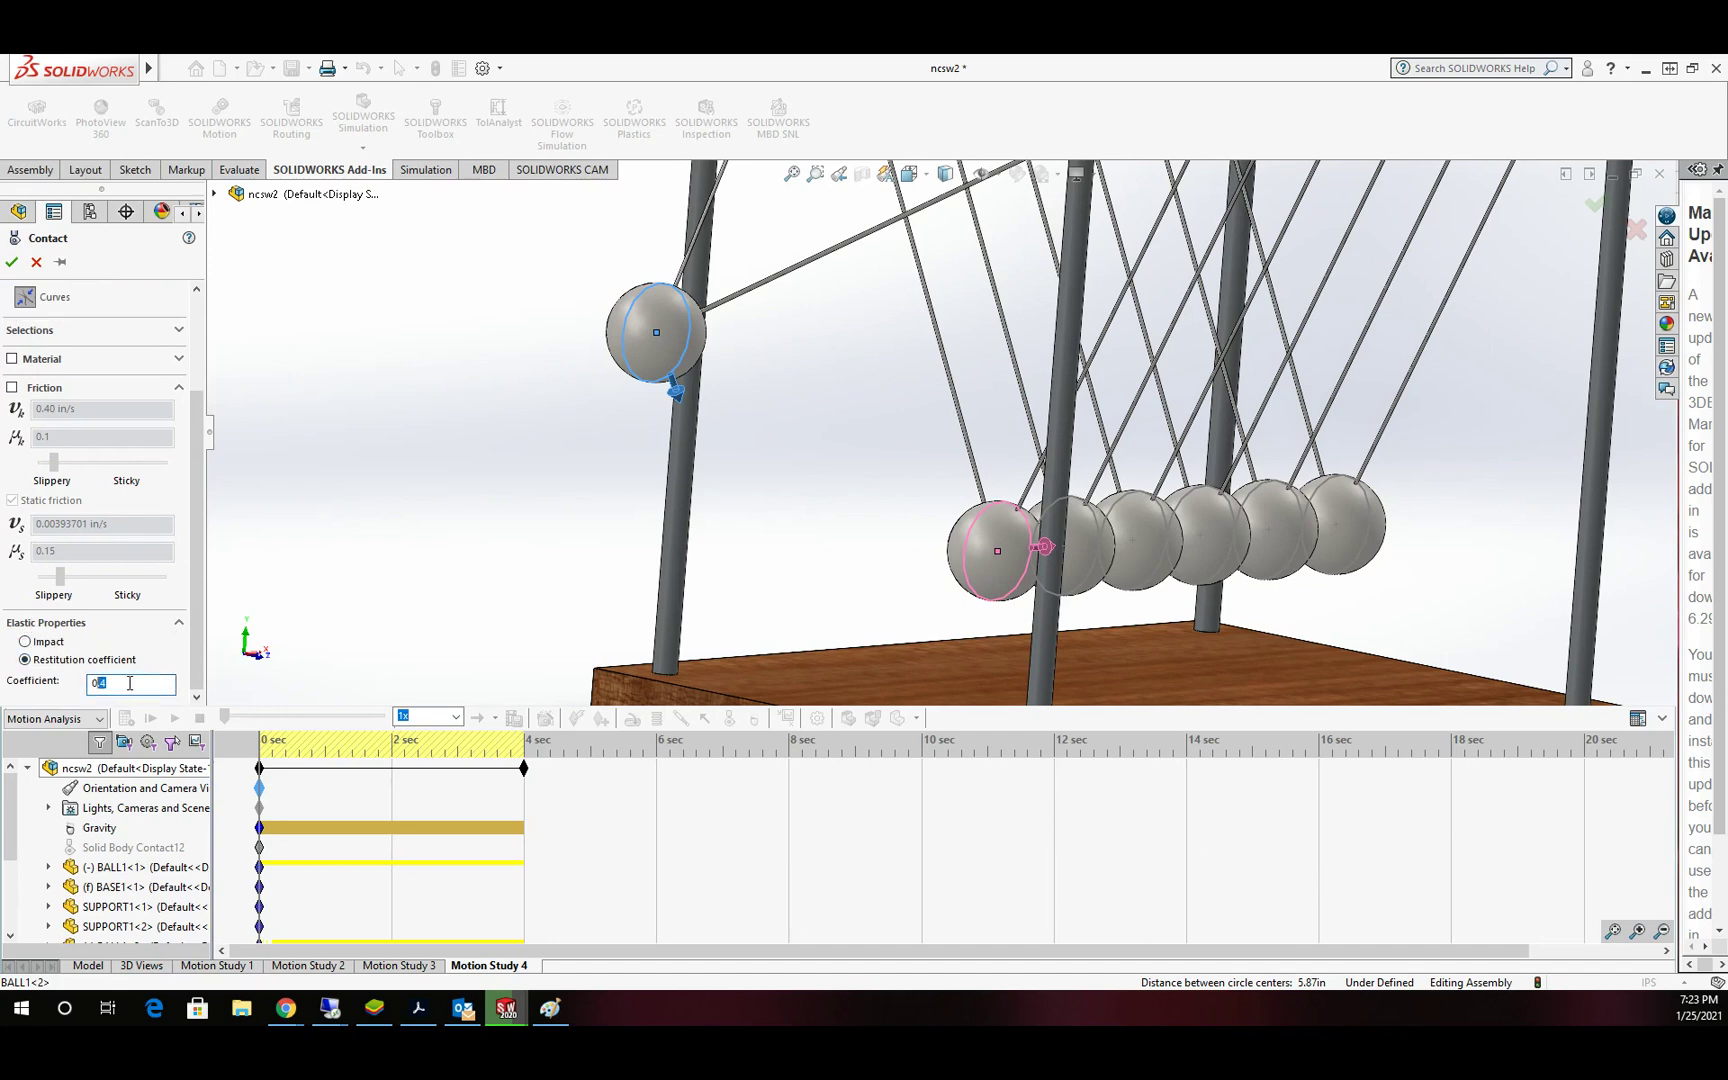
text(1)
key(Return)
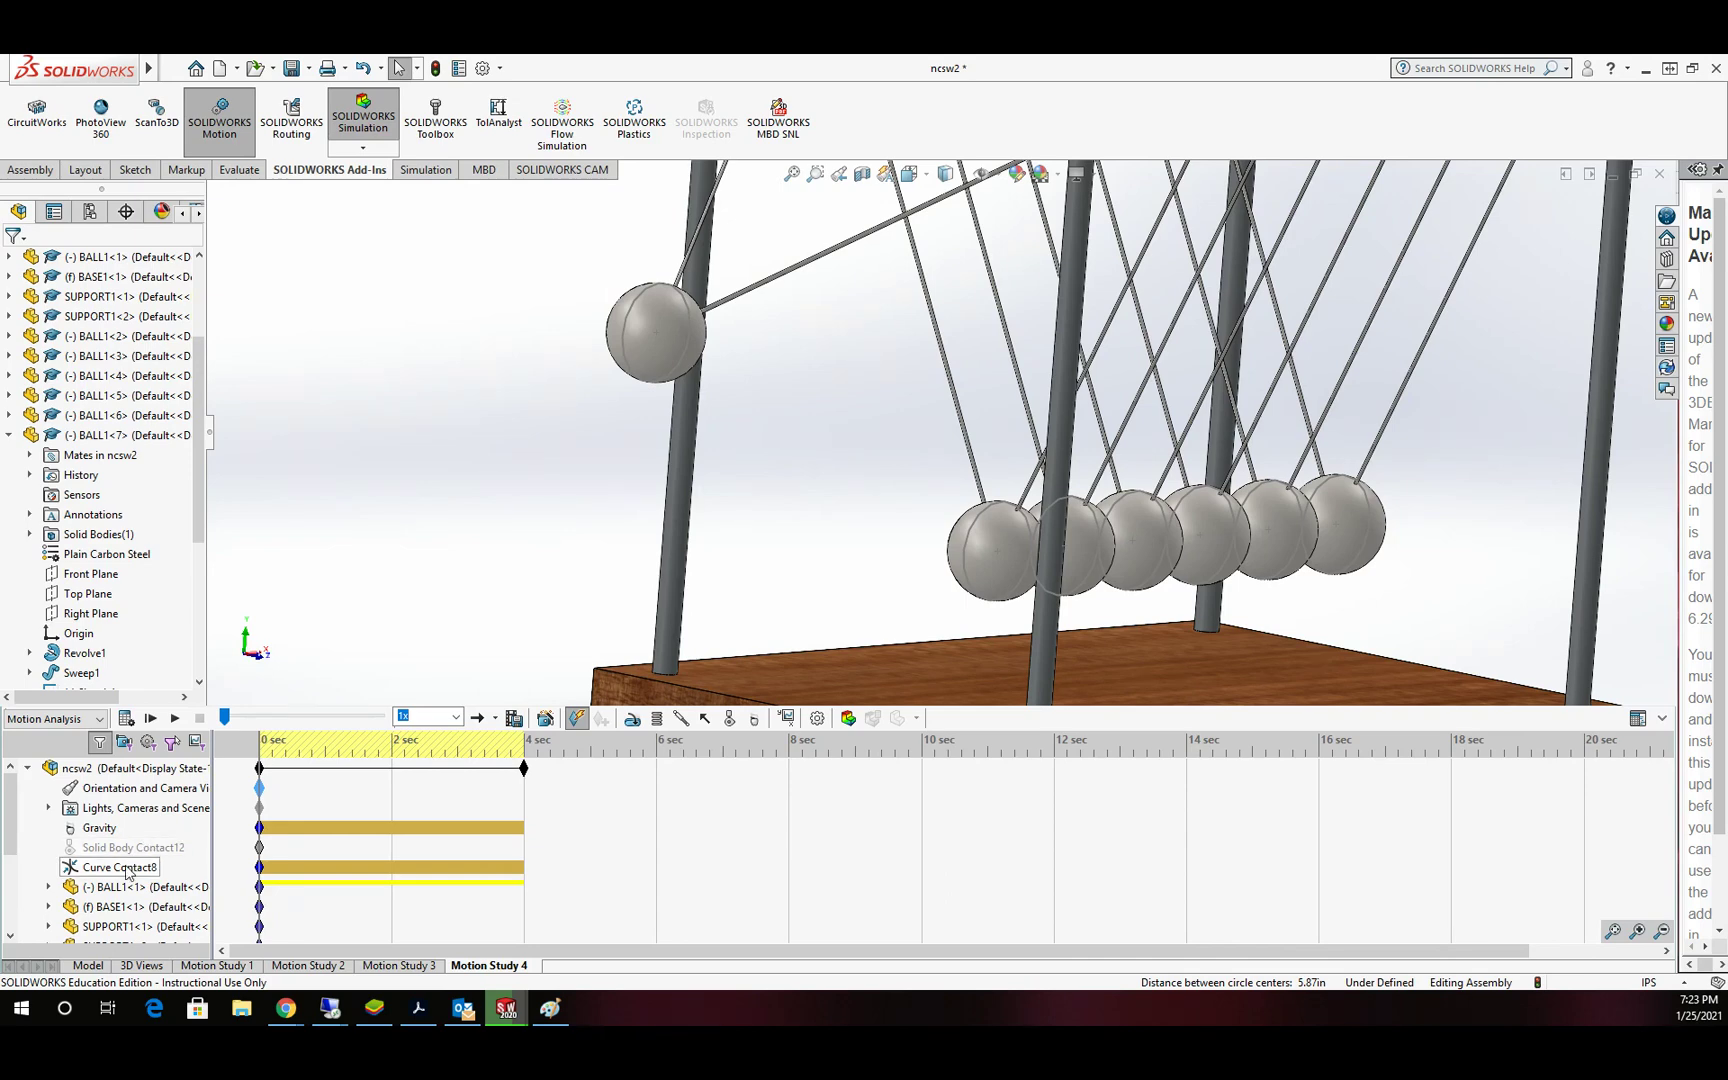
Step: Suppress Curve Contact8 and unsuppress Solid Body Contact12
click(127, 869)
right_click(127, 871)
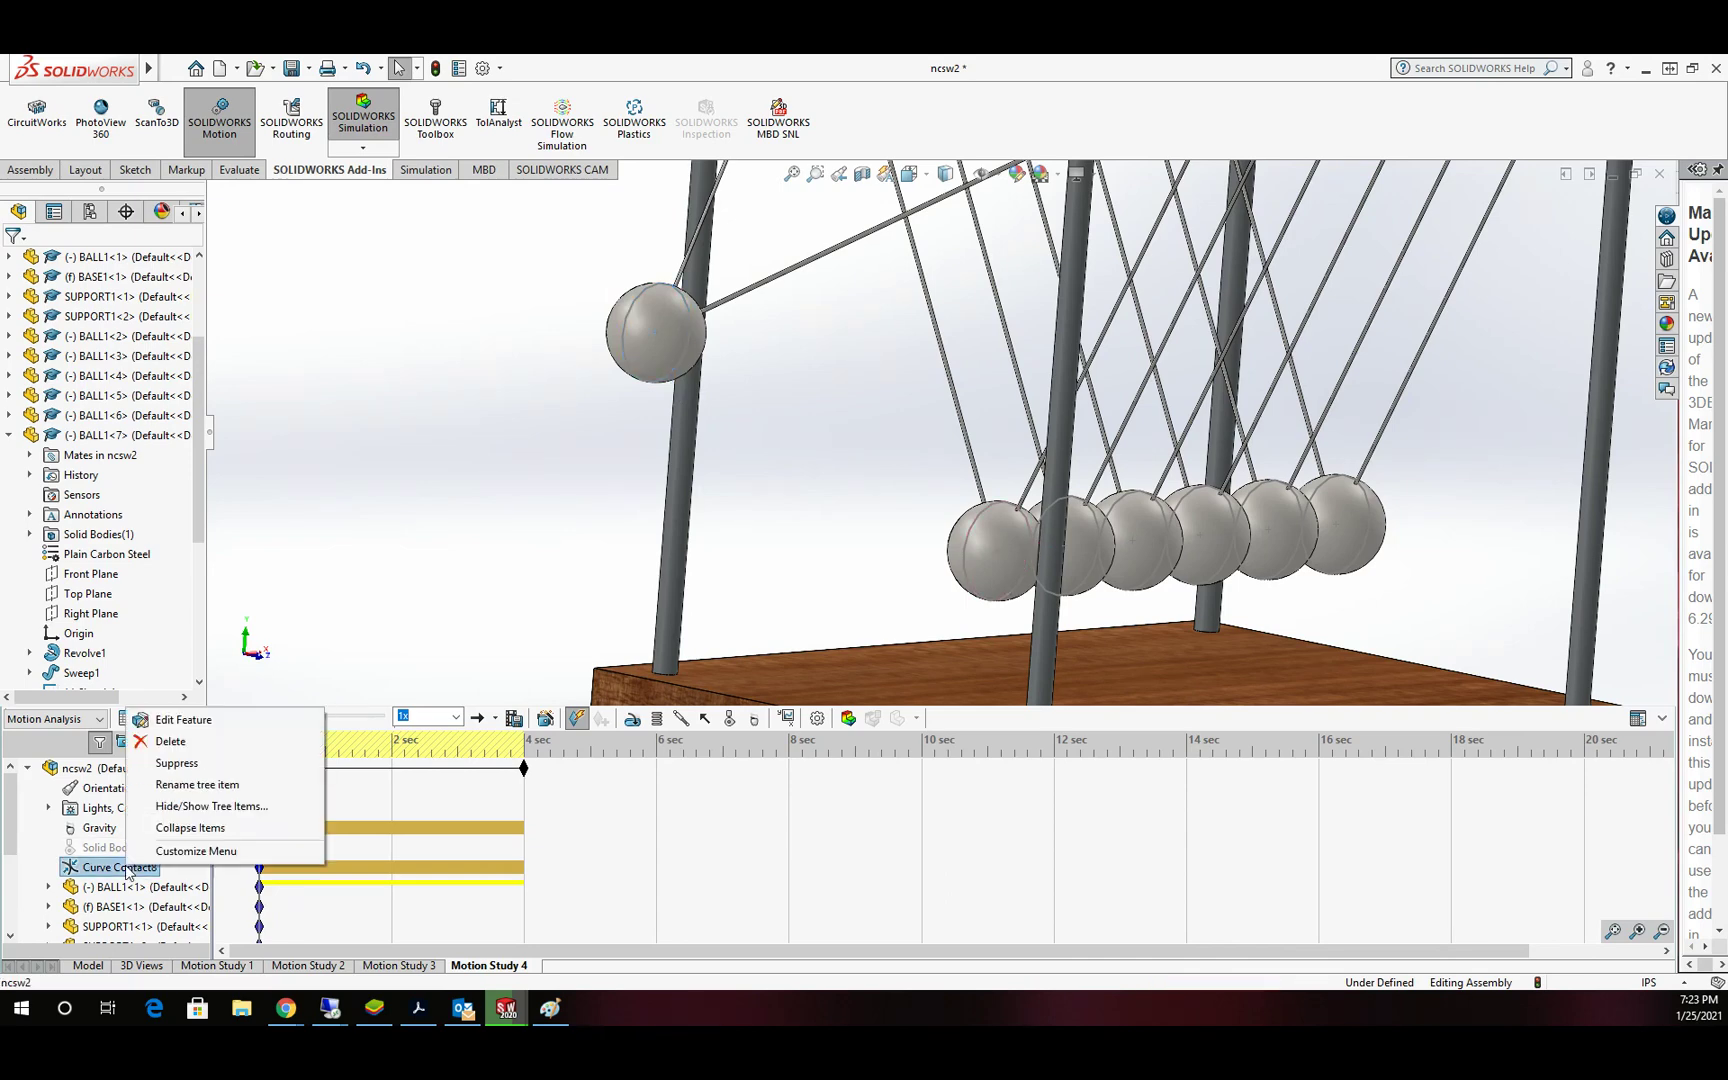
click(175, 763)
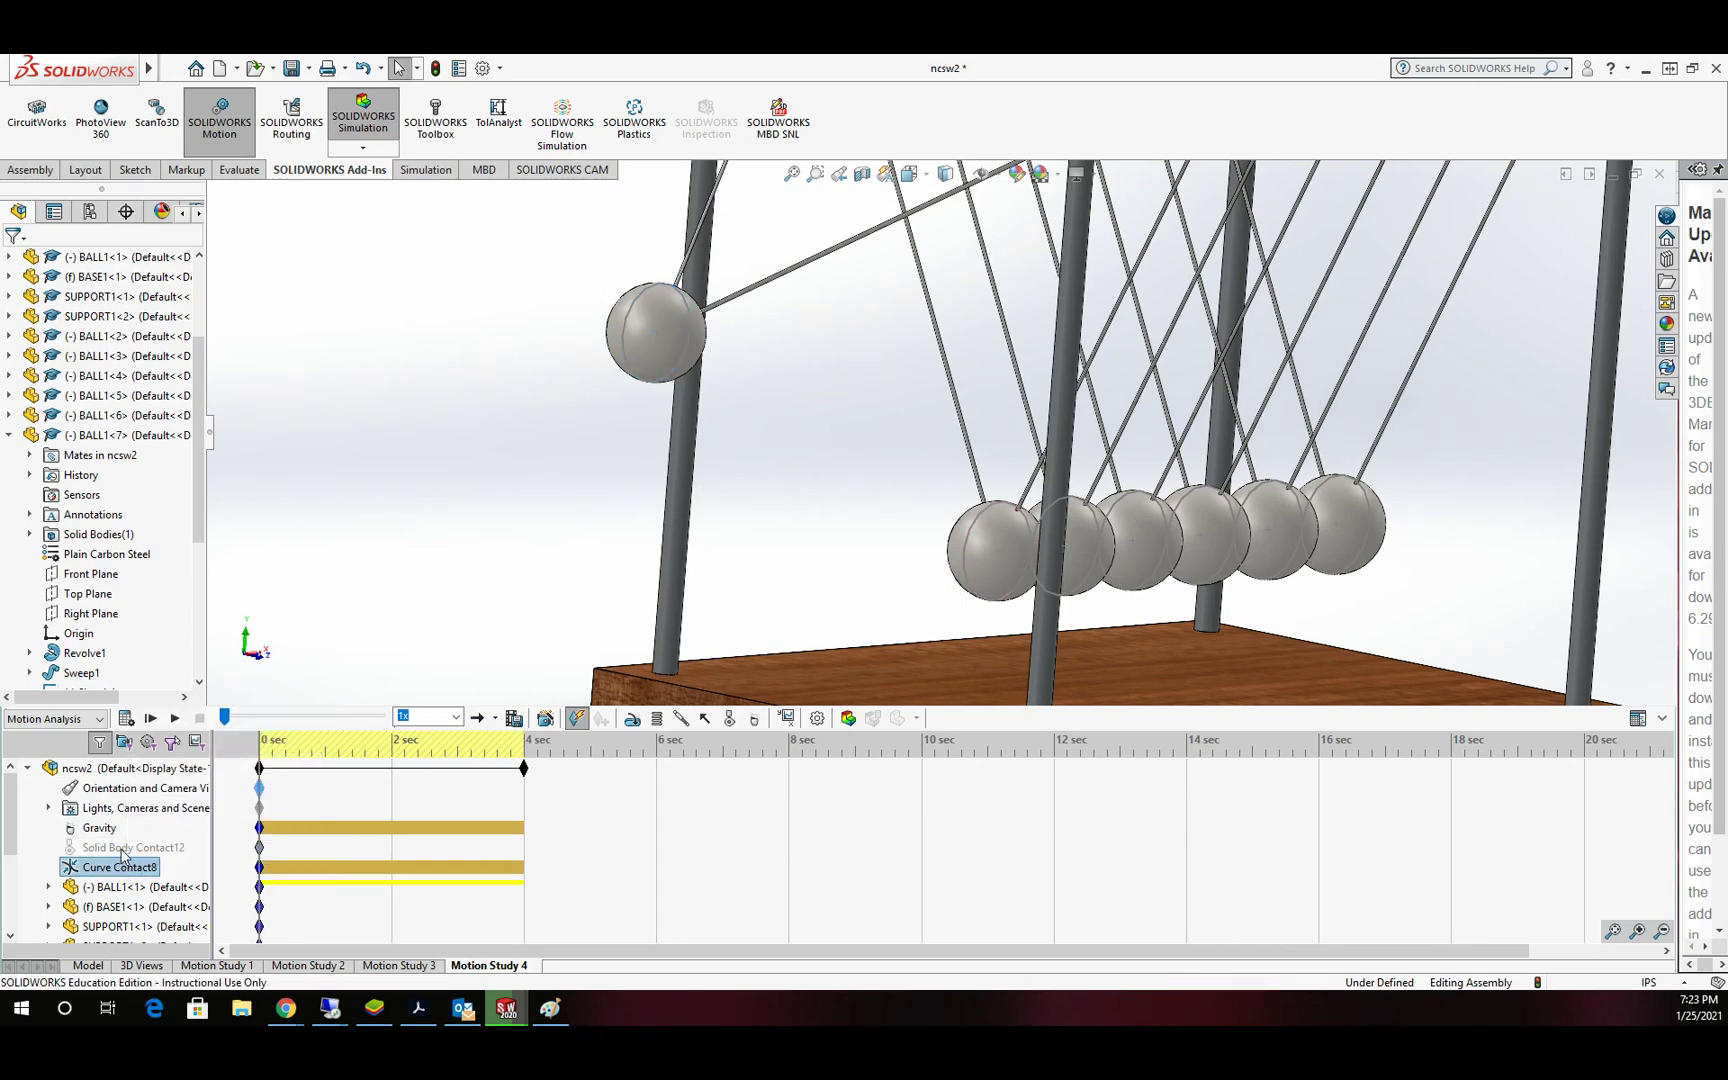
click(123, 853)
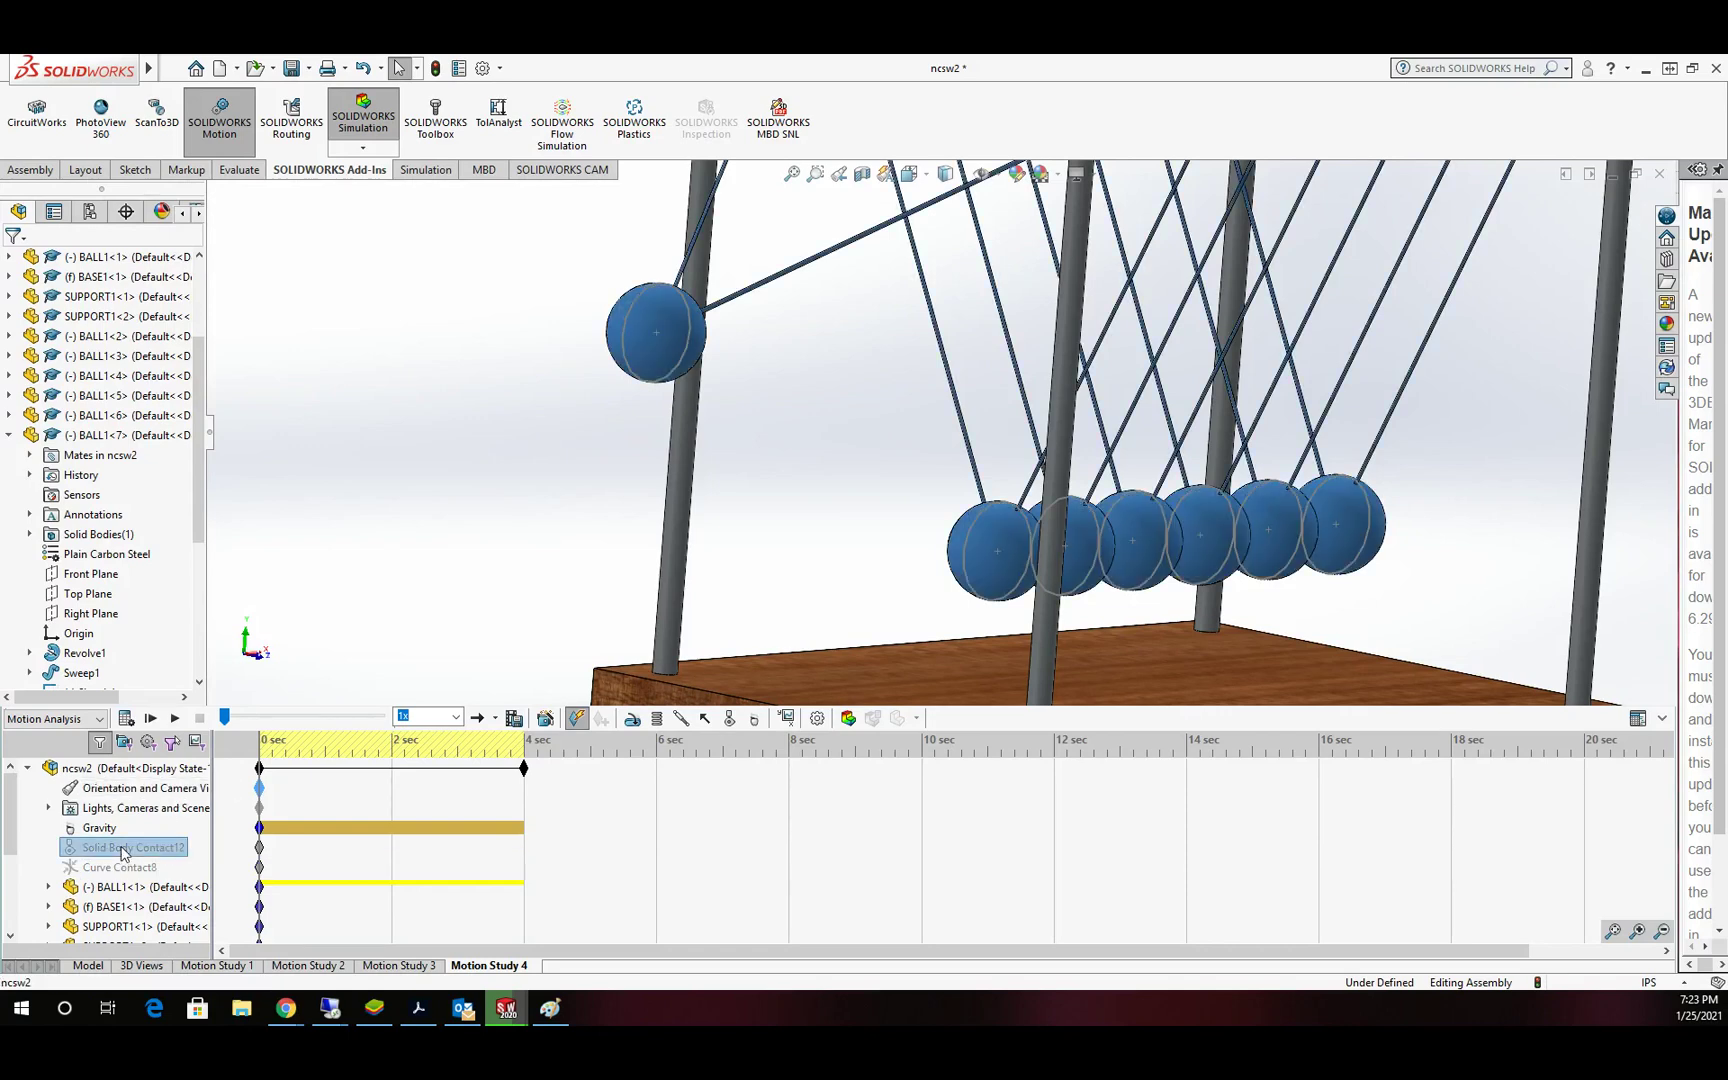
right_click(123, 853)
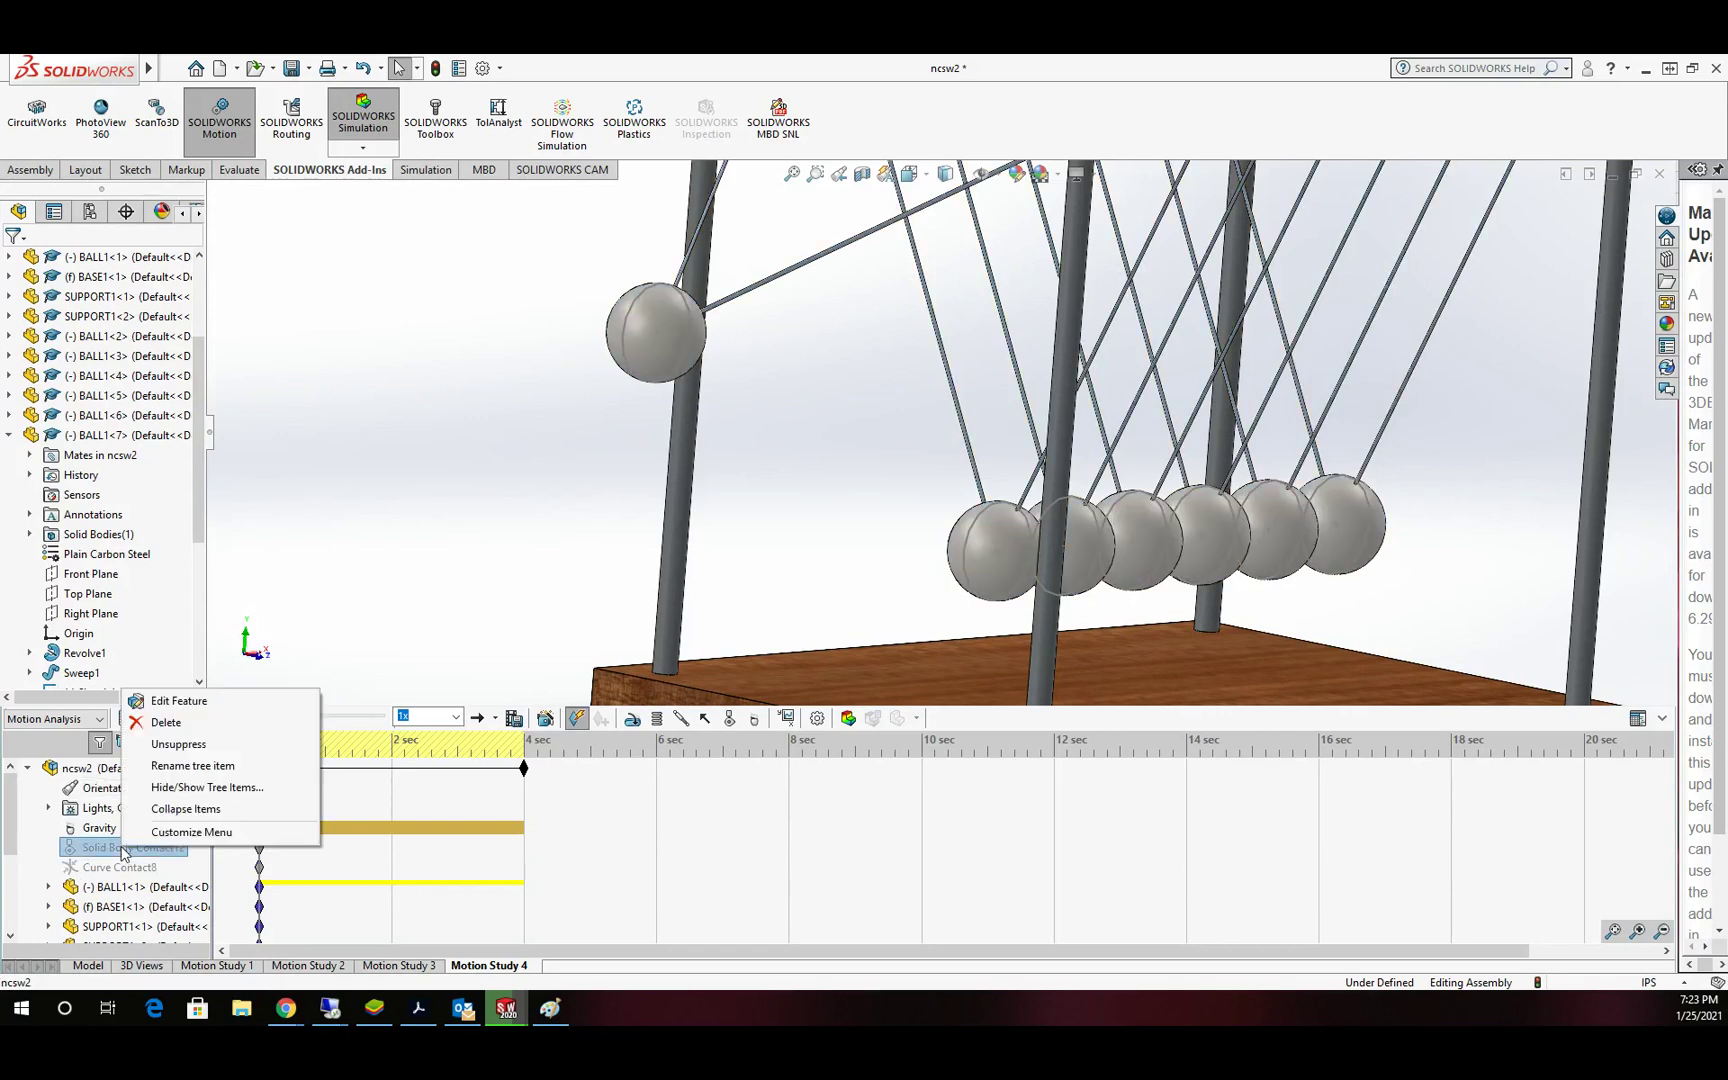
click(198, 746)
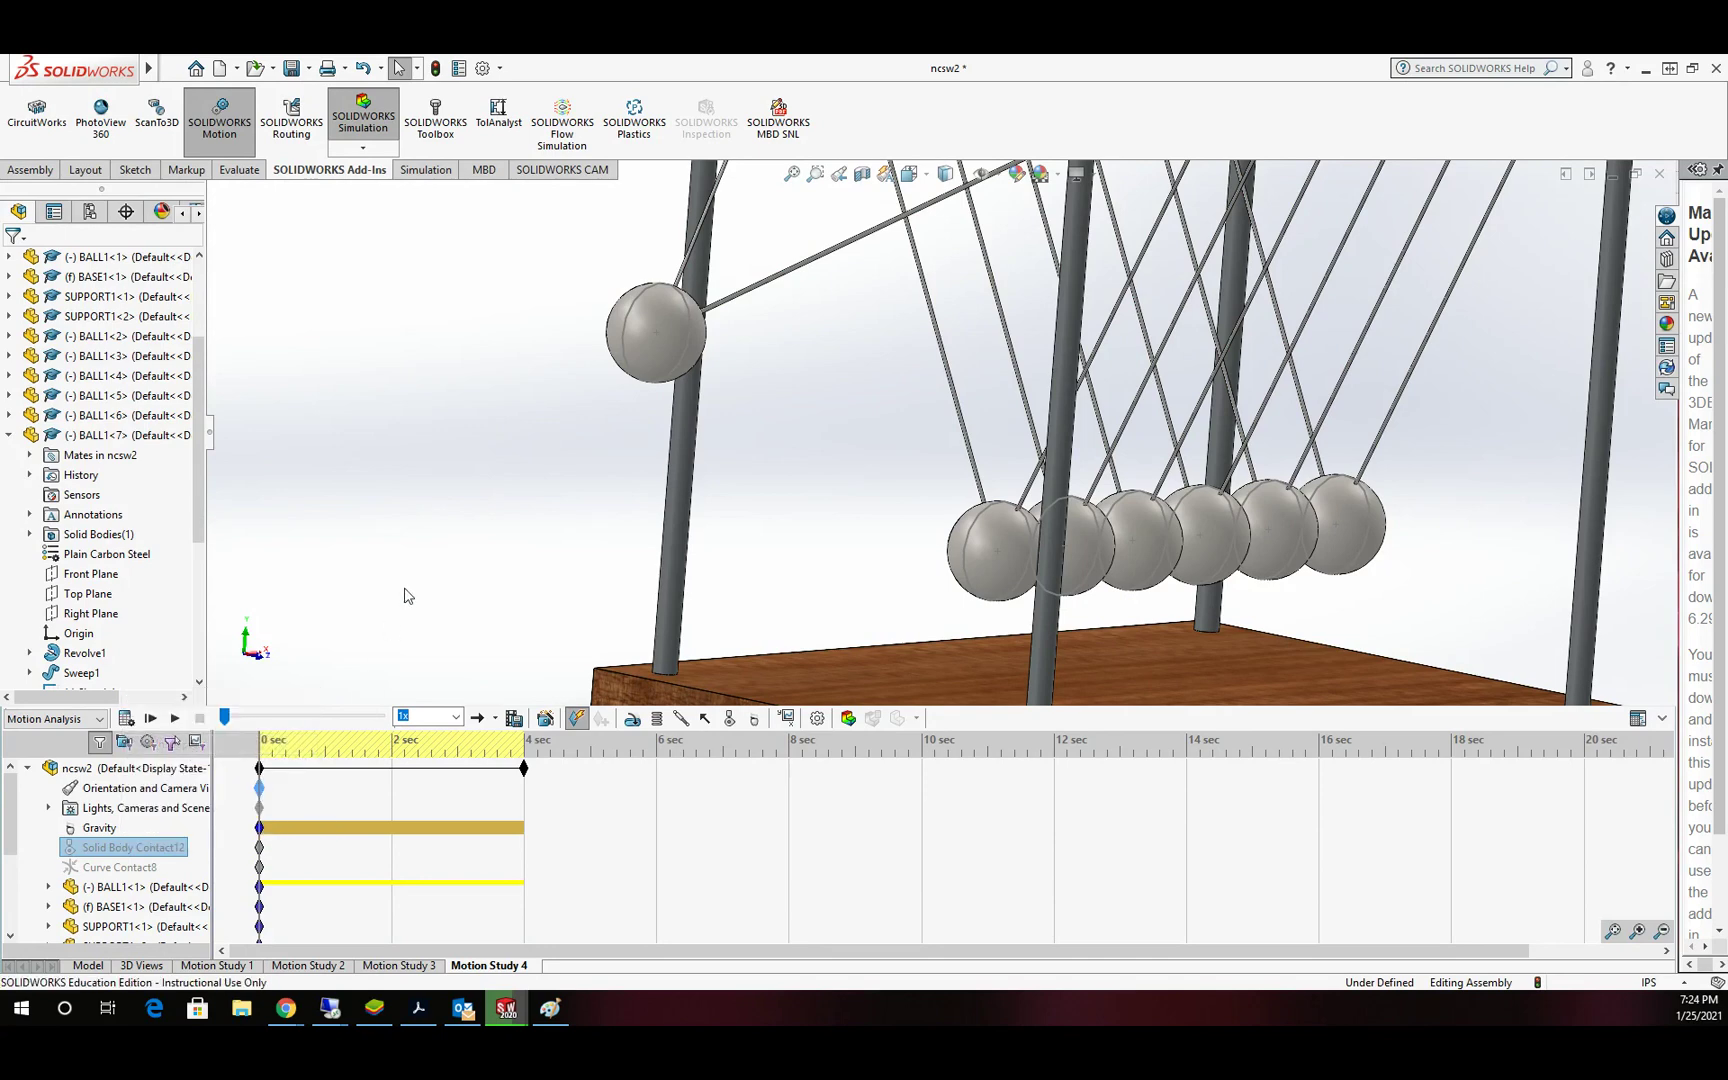
Step: Edit the Solid Body Contact12 feature
click(120, 850)
right_click(119, 852)
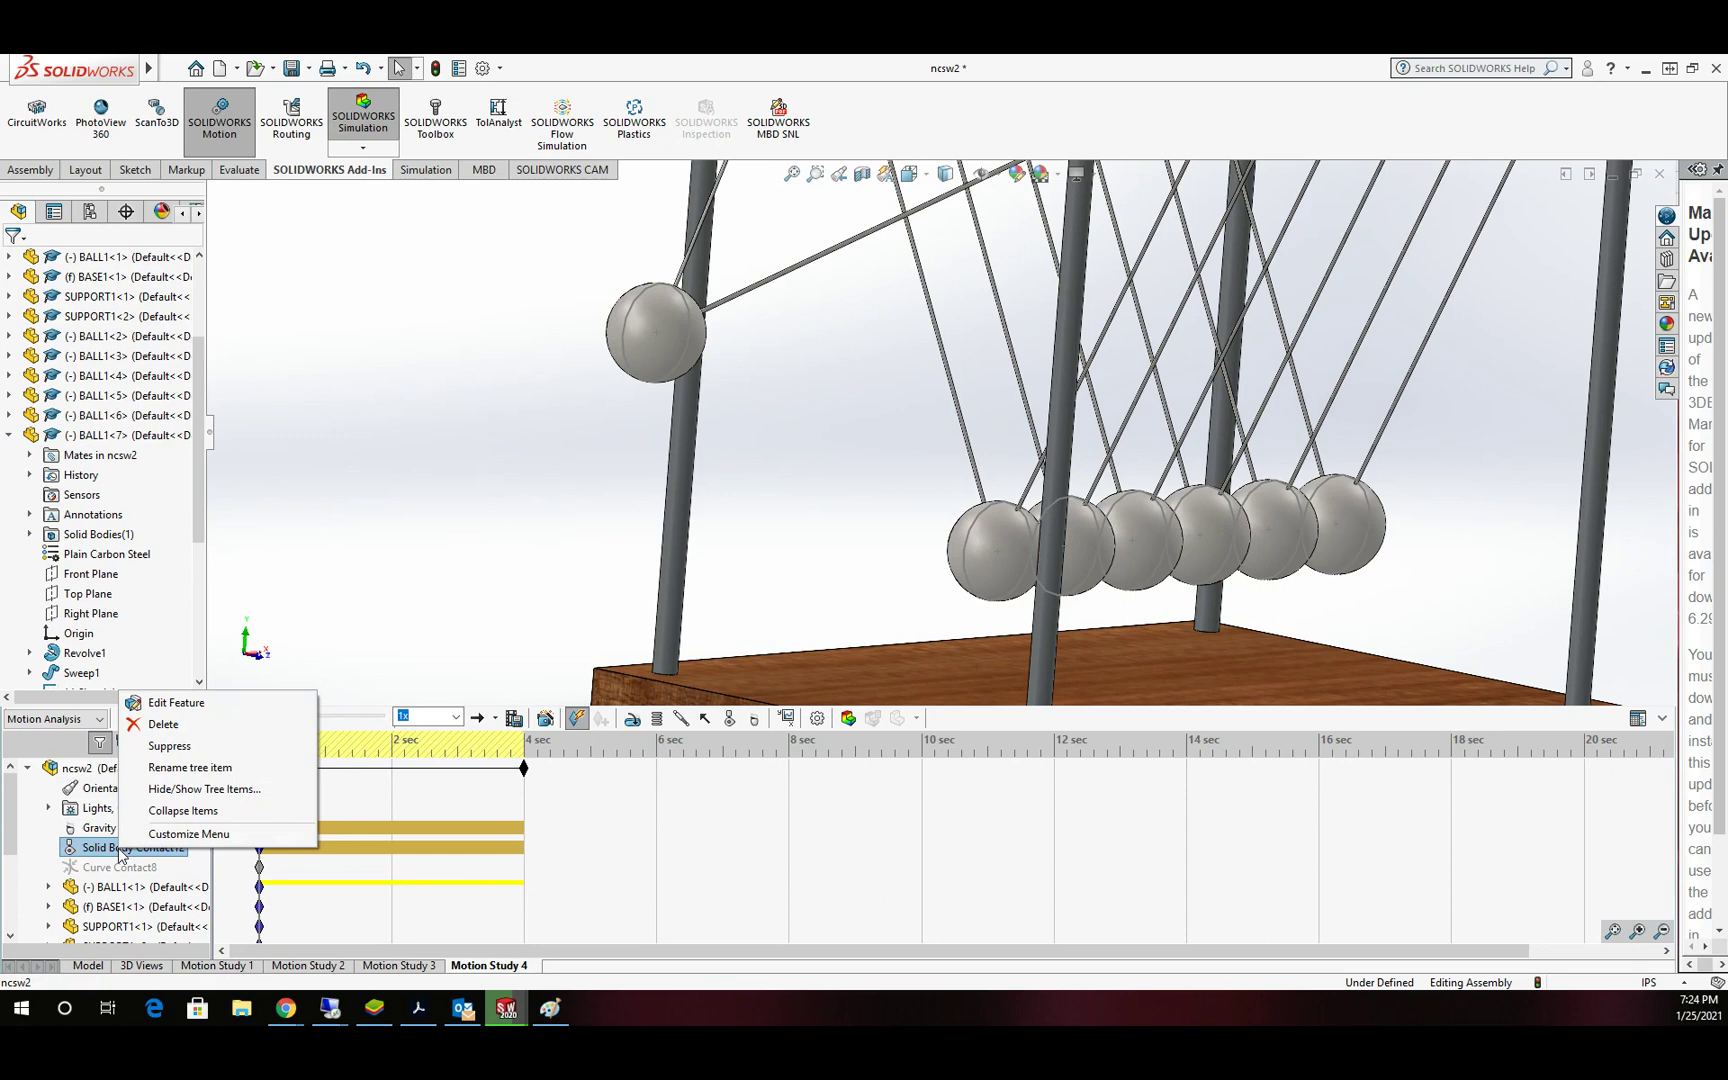
click(221, 712)
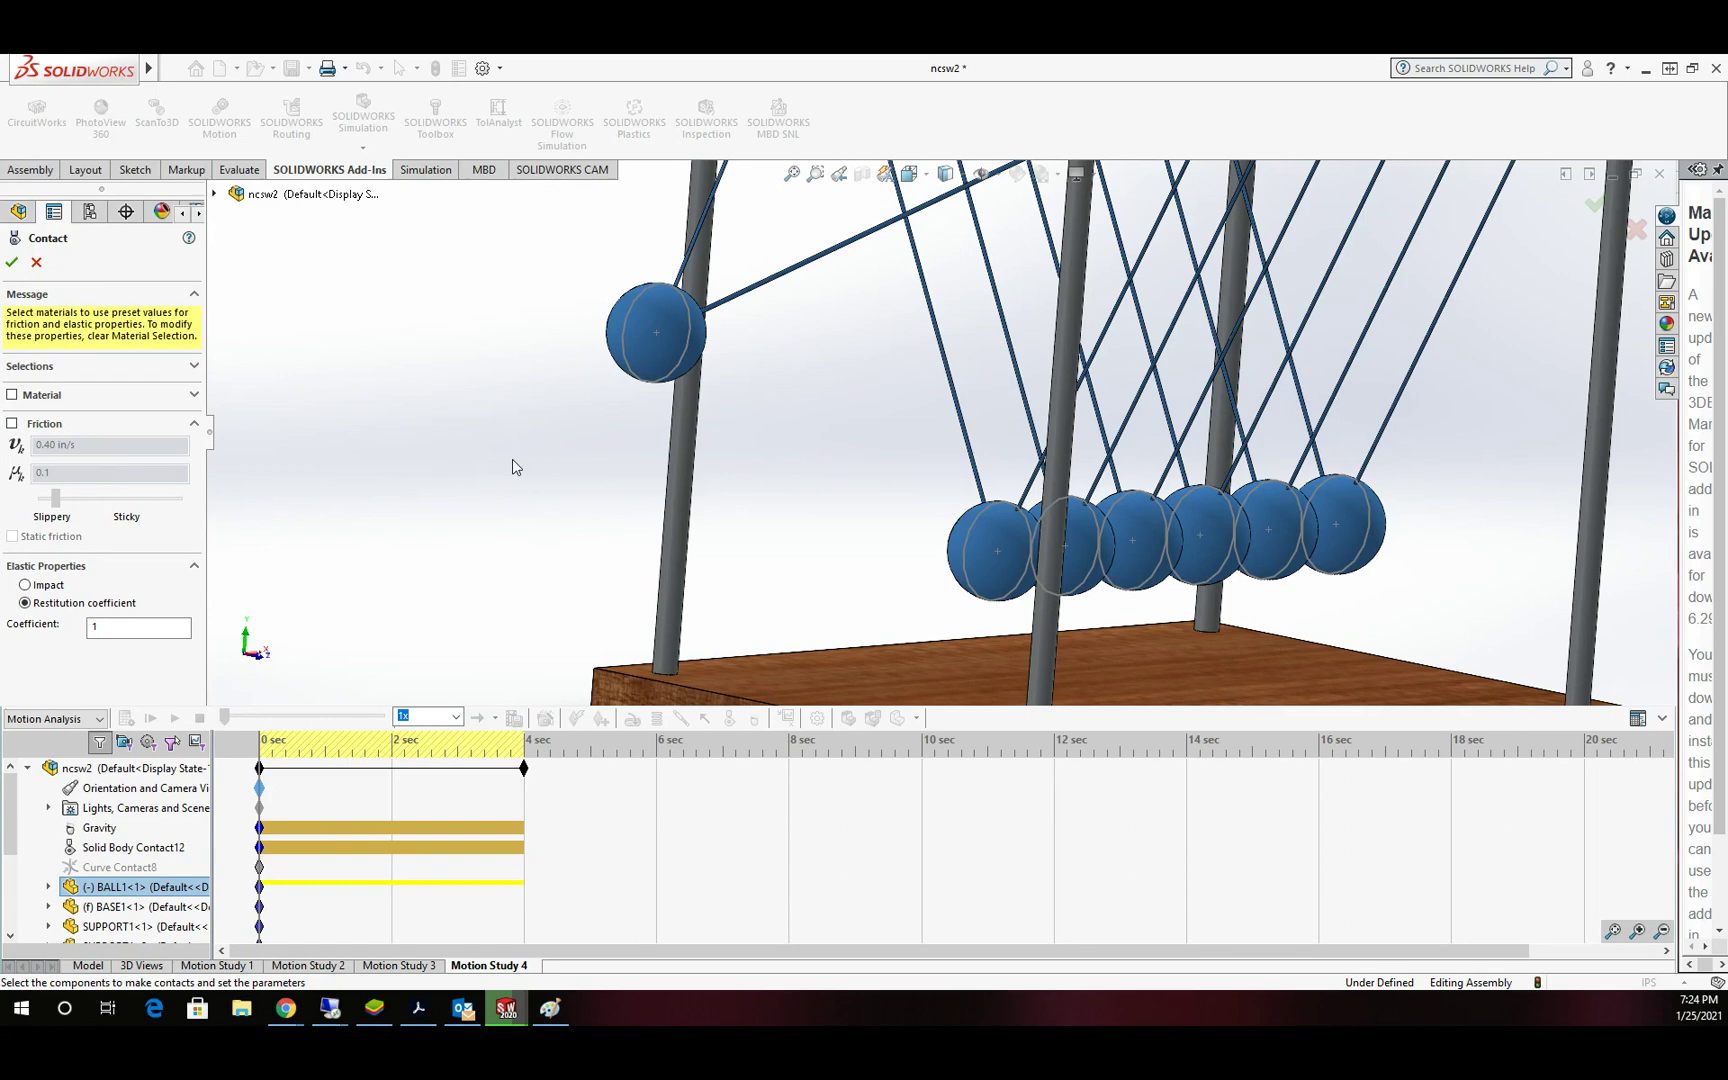
Step: Change the contact's restitution coefficient to 0.97
scroll(611, 462, up, 3)
scroll(611, 462, up, 2)
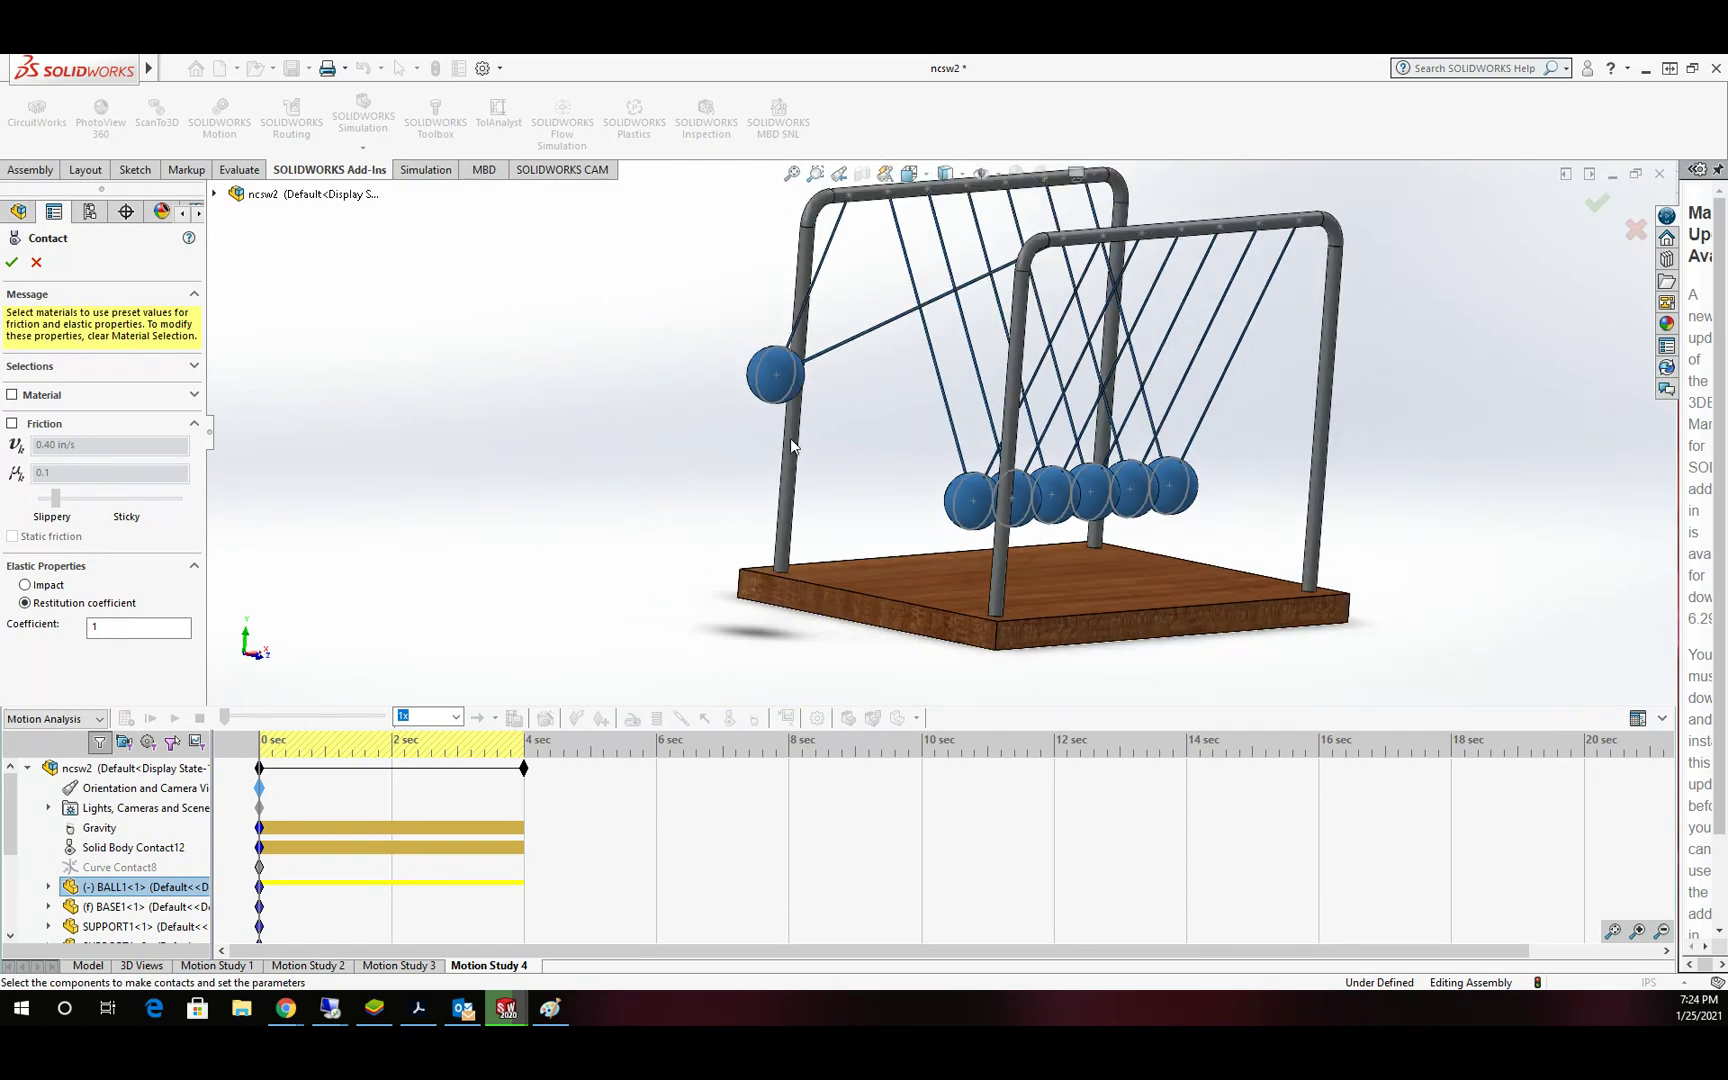
double_click(116, 626)
text(.97)
click(7, 431)
Step: Enable dynamic friction (0.1) and static friction (0.15) for the contact
click(12, 424)
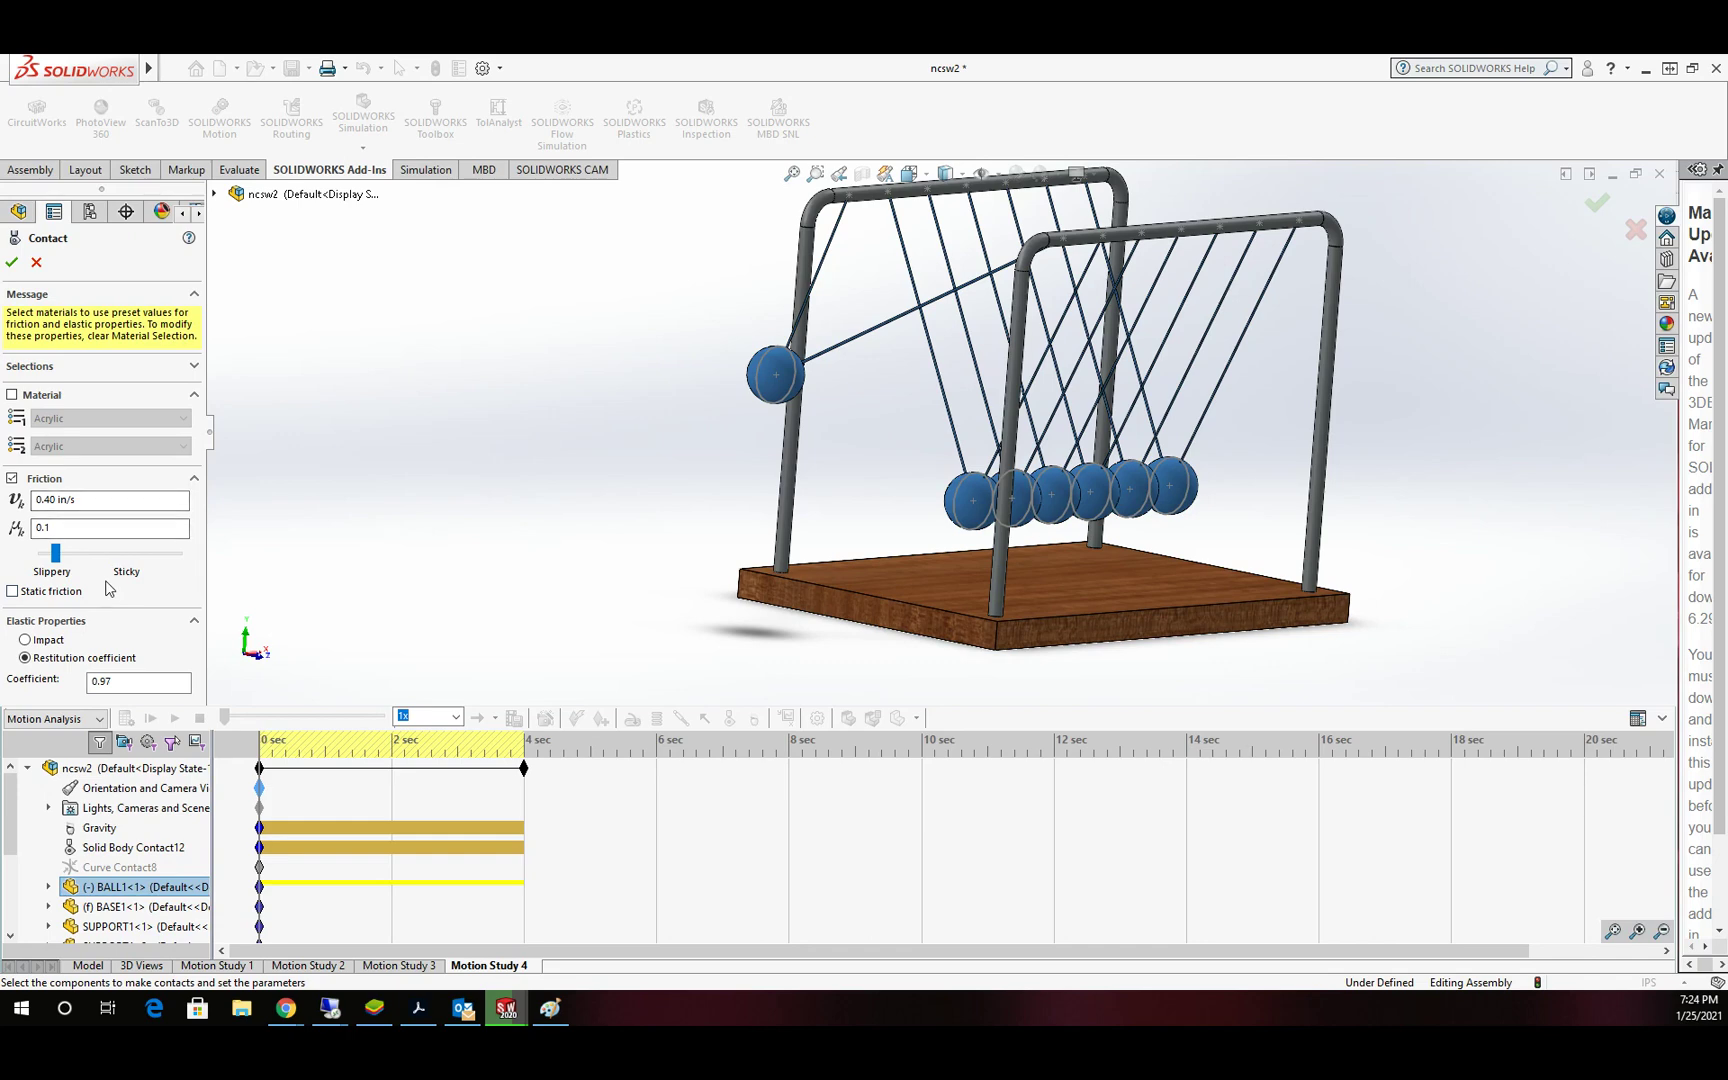
click(12, 592)
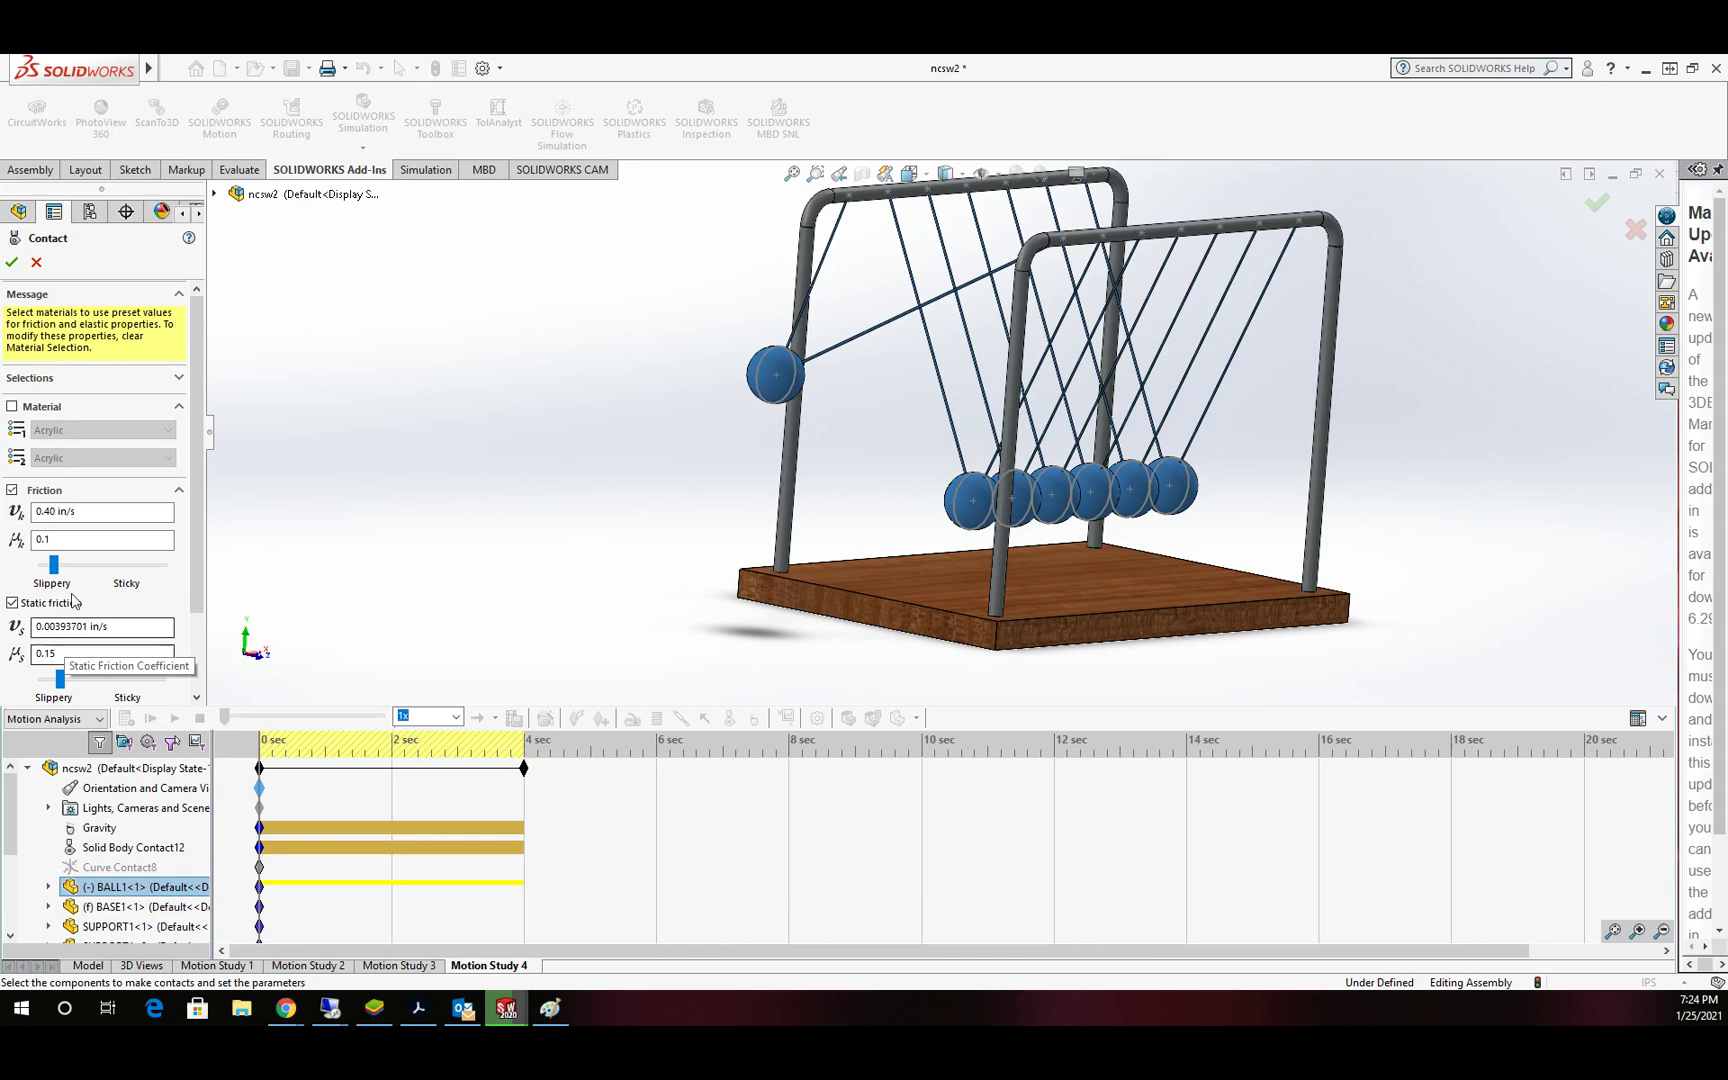
click(74, 537)
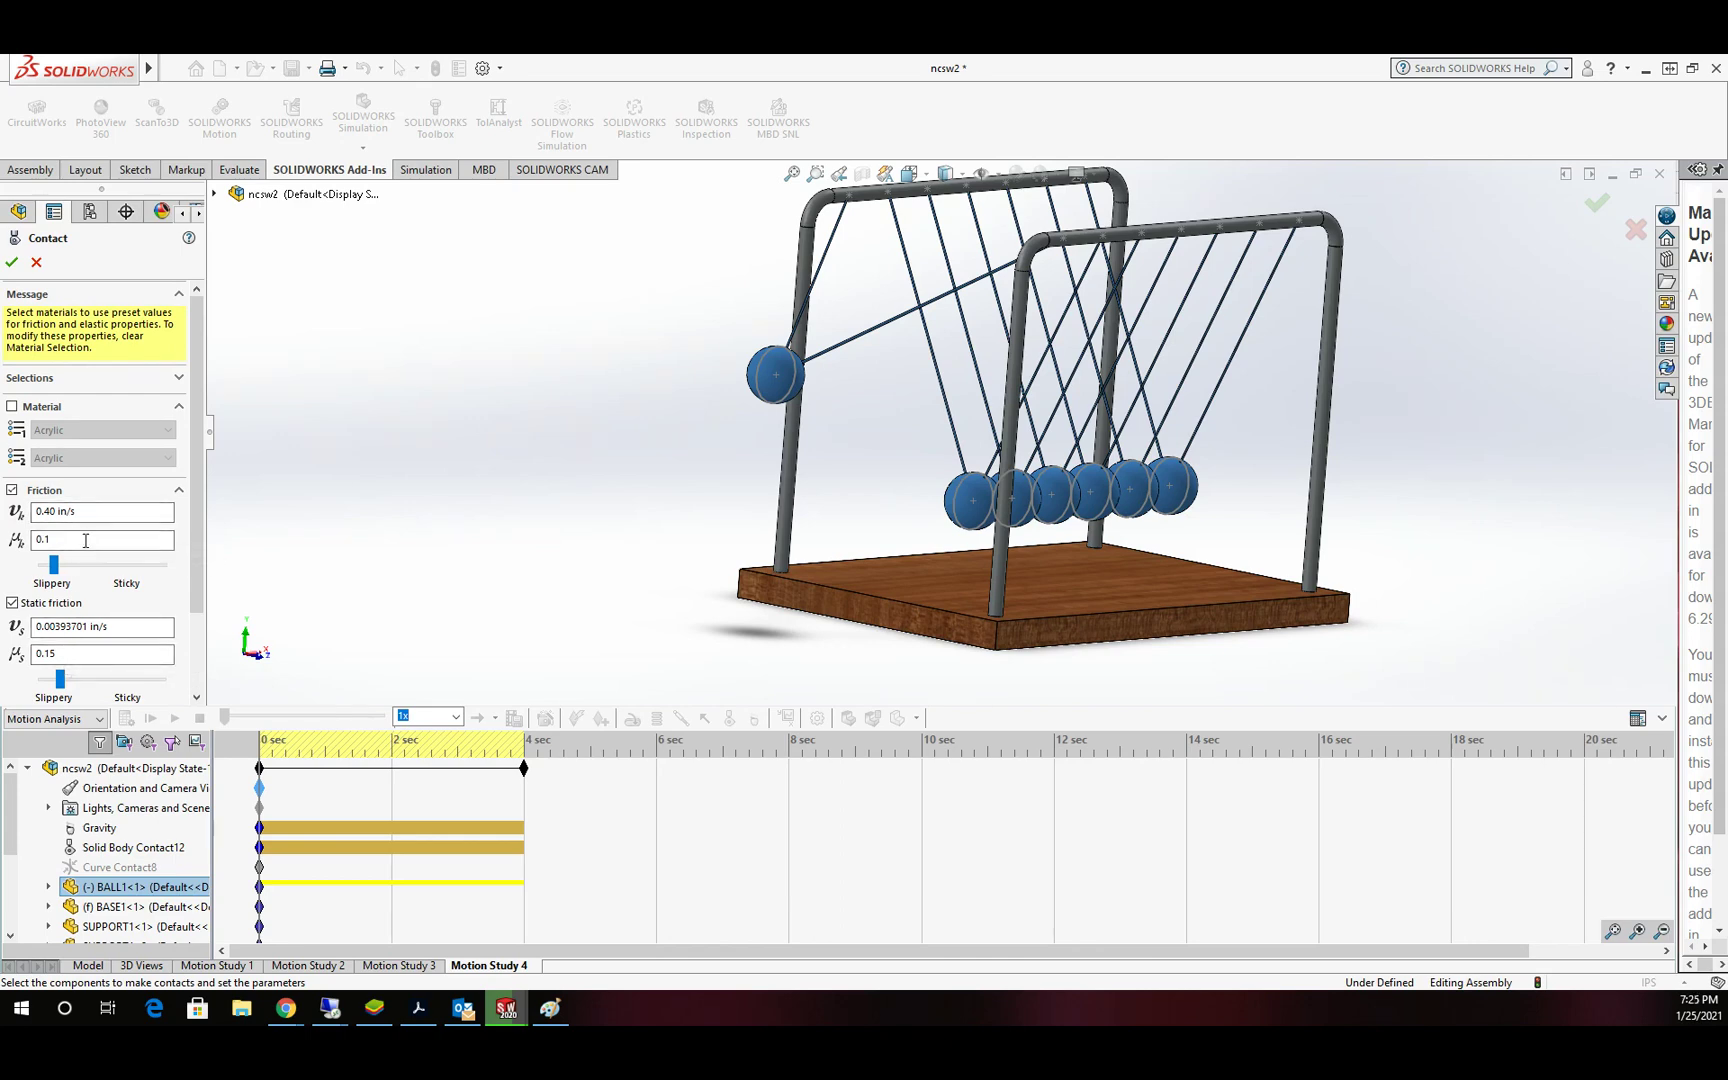